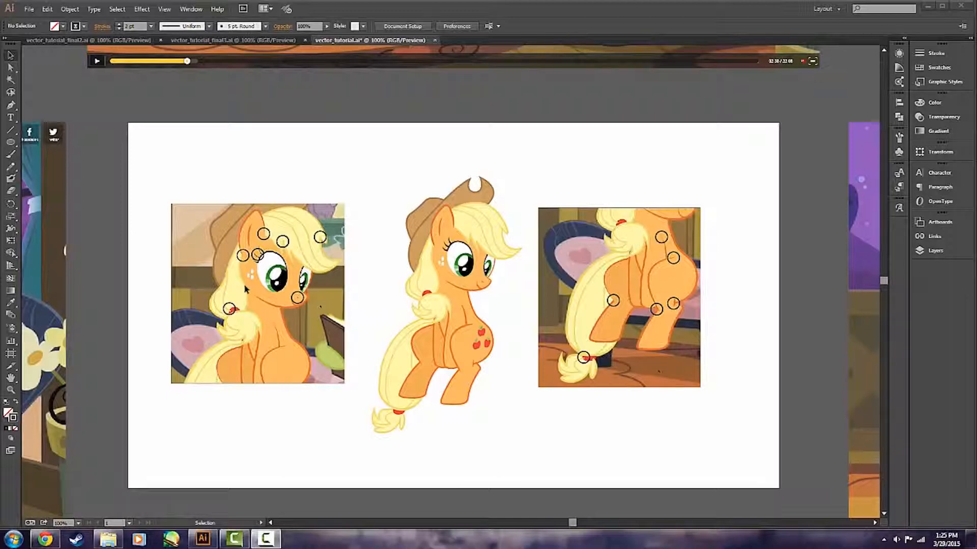
# Compare the finished pony vector with the two circled reference crops and the original frame above the artboard
pyautogui.click(359, 288)
pyautogui.scroll(1, 300, 311)
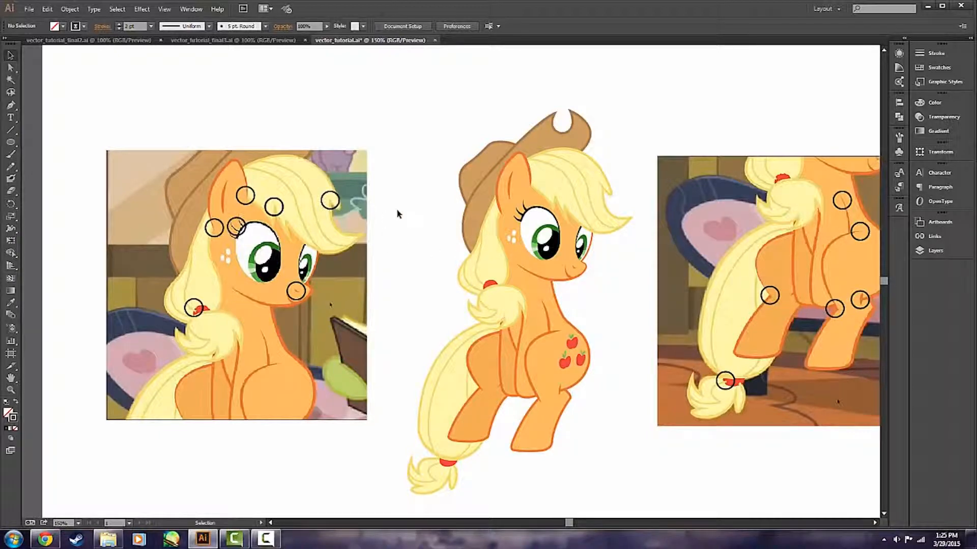
pyautogui.hscroll(3, 397, 212)
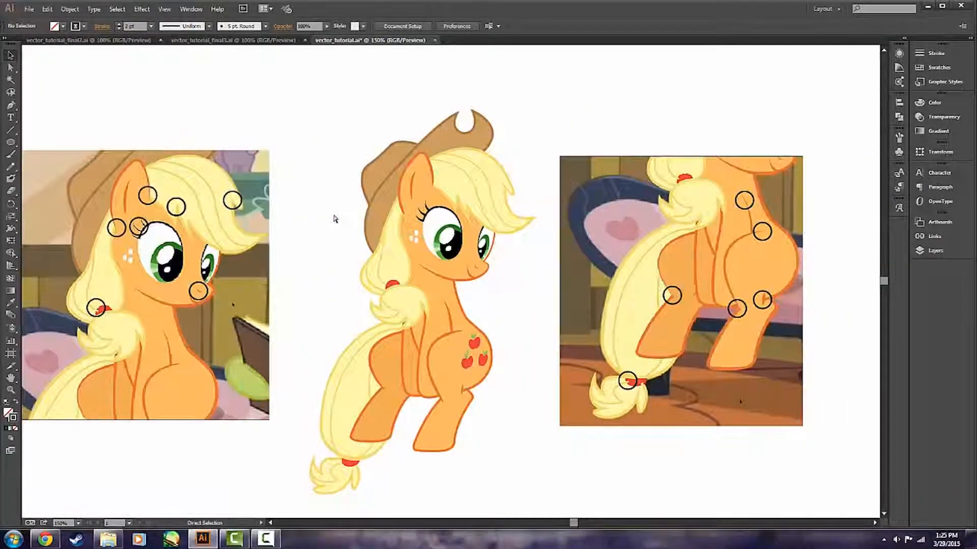
pyautogui.hscroll(-2, 334, 219)
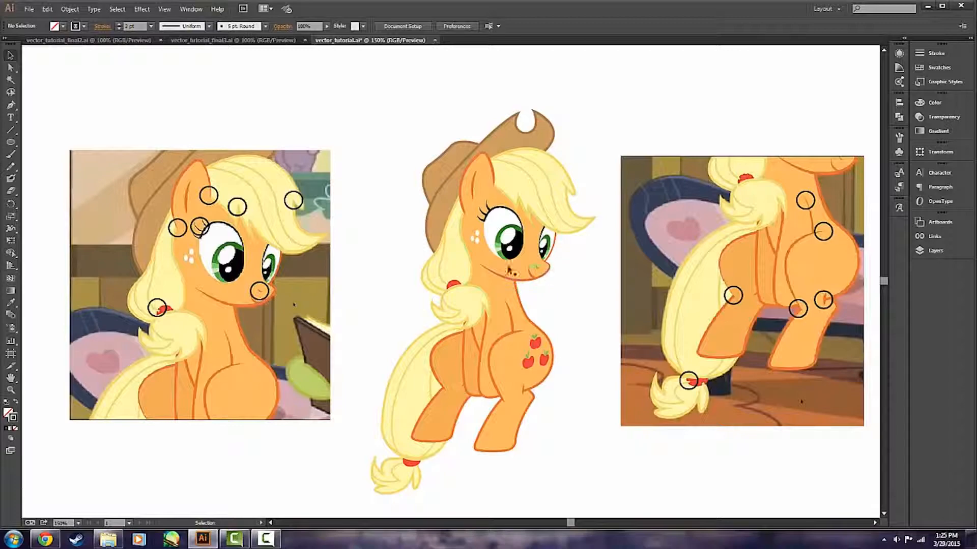
pyautogui.scroll(-3, 613, 276)
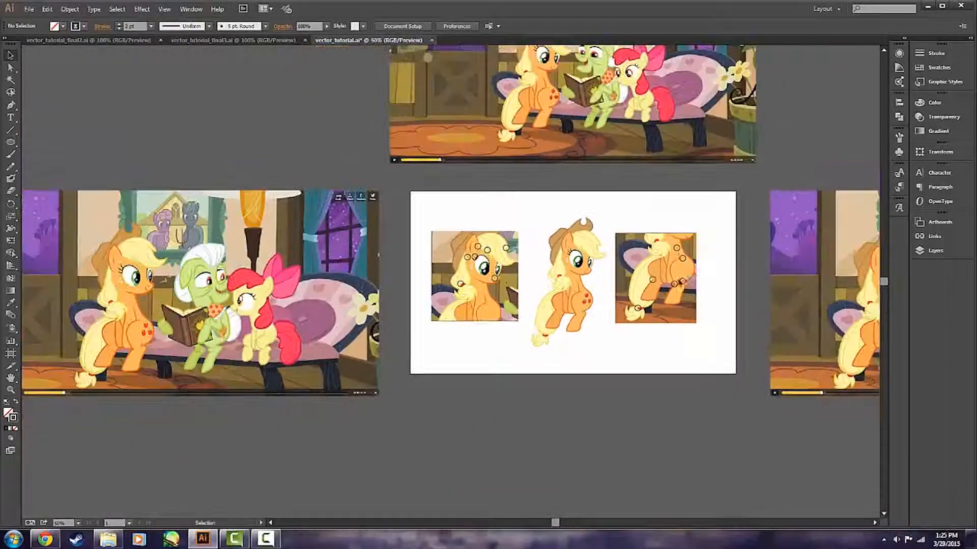
pyautogui.scroll(7, 603, 250)
pyautogui.scroll(1, 571, 158)
pyautogui.scroll(4, 554, 152)
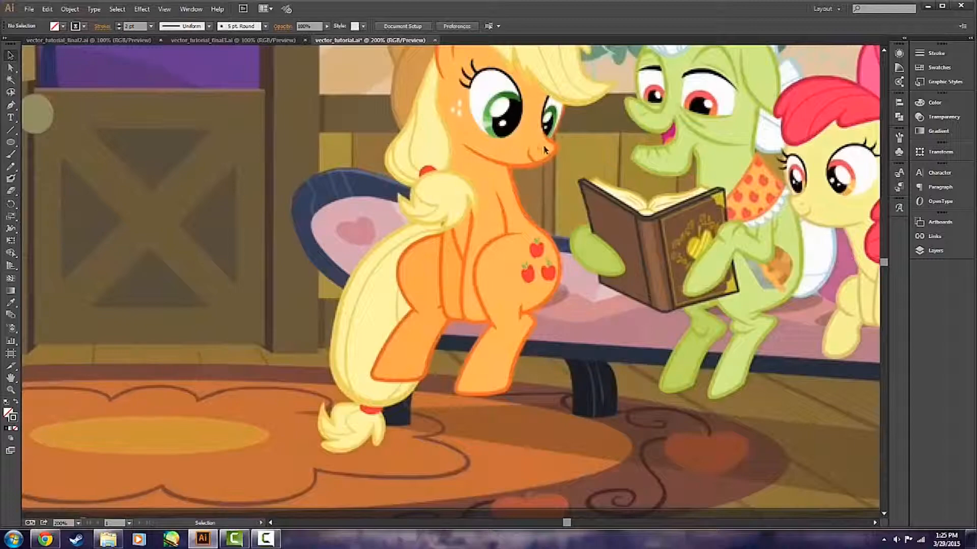
pyautogui.scroll(-4, 596, 311)
pyautogui.scroll(-4, 519, 395)
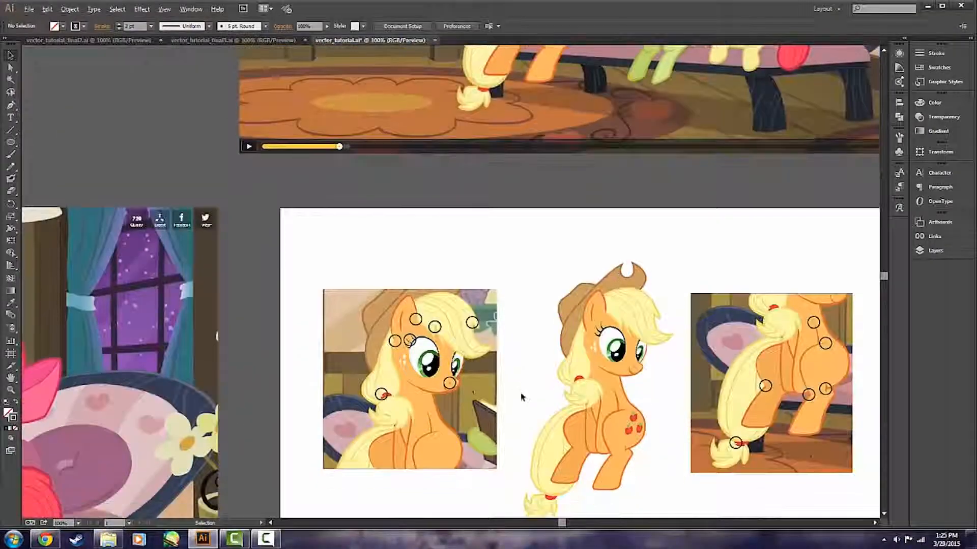
pyautogui.scroll(3, 646, 385)
pyautogui.scroll(1, 619, 392)
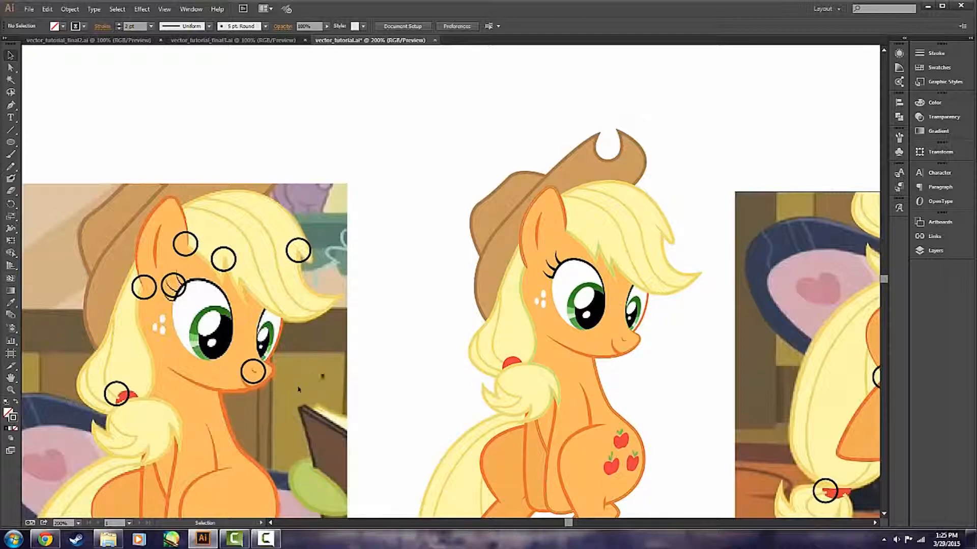
pyautogui.scroll(-2, 375, 327)
pyautogui.scroll(-1, 379, 329)
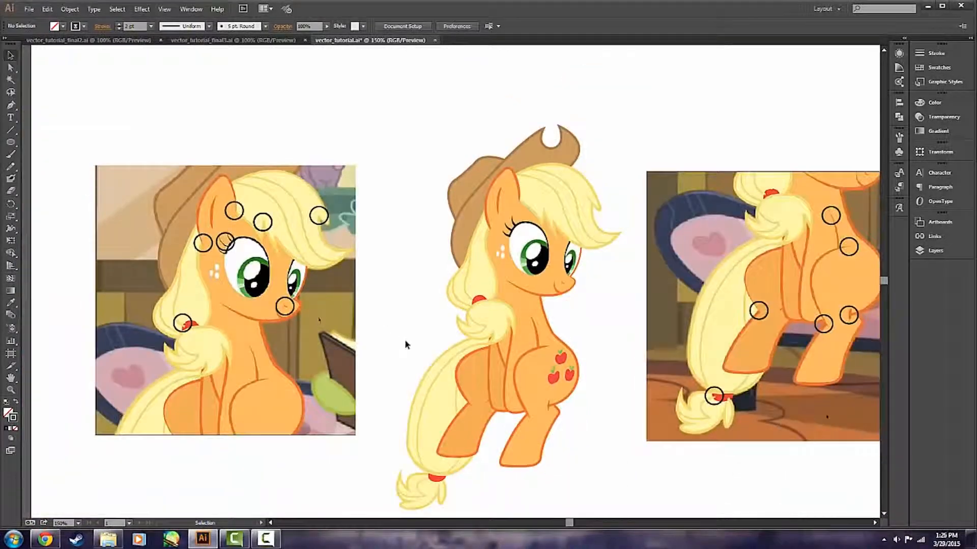
pyautogui.scroll(-1, 405, 345)
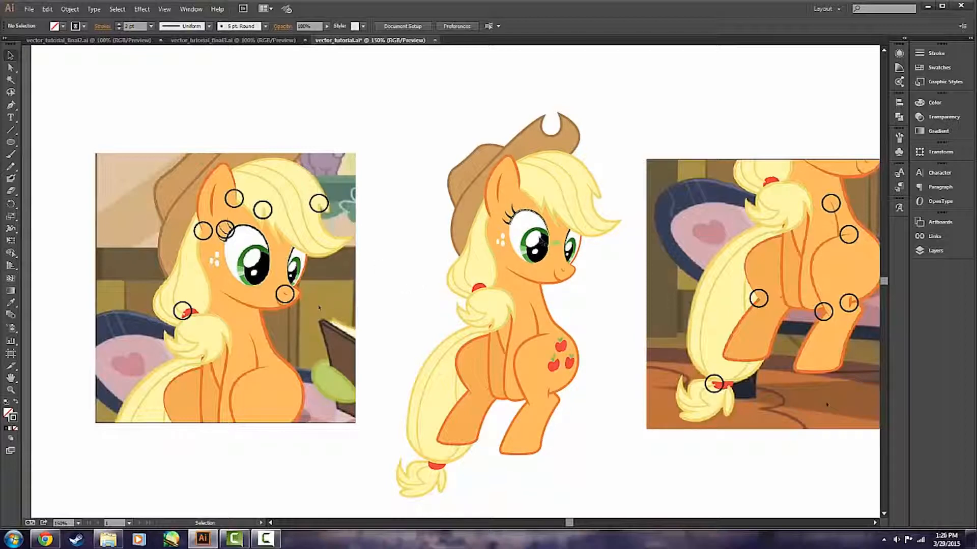
pyautogui.scroll(2, 512, 228)
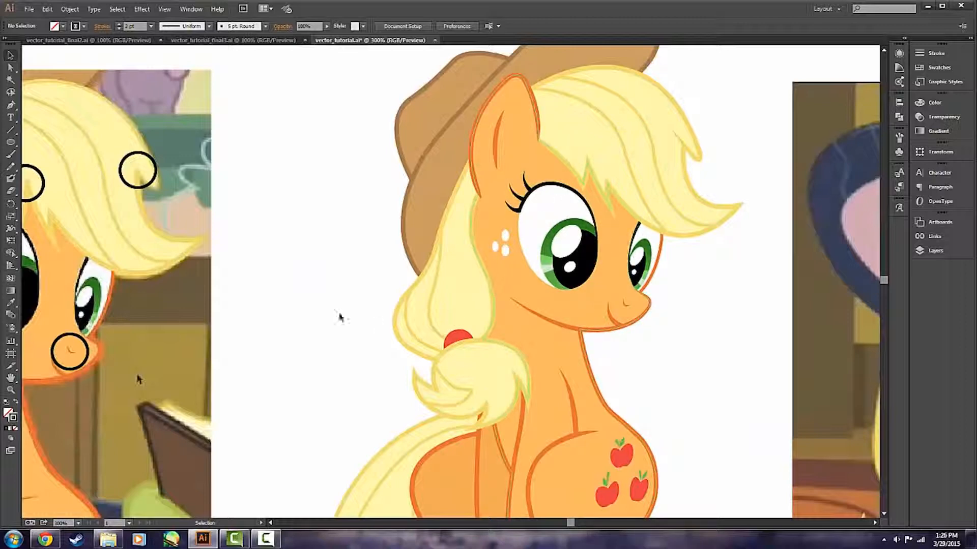
# Try to set the total stroke width at the outer tip of the lower eyelash to 1 px
pyautogui.scroll(-1, 300, 314)
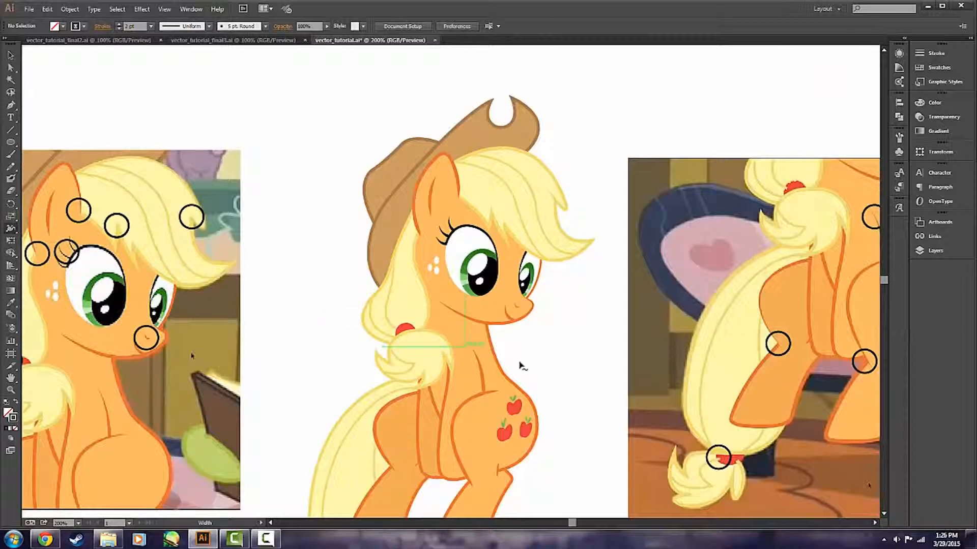
pyautogui.scroll(1, 373, 225)
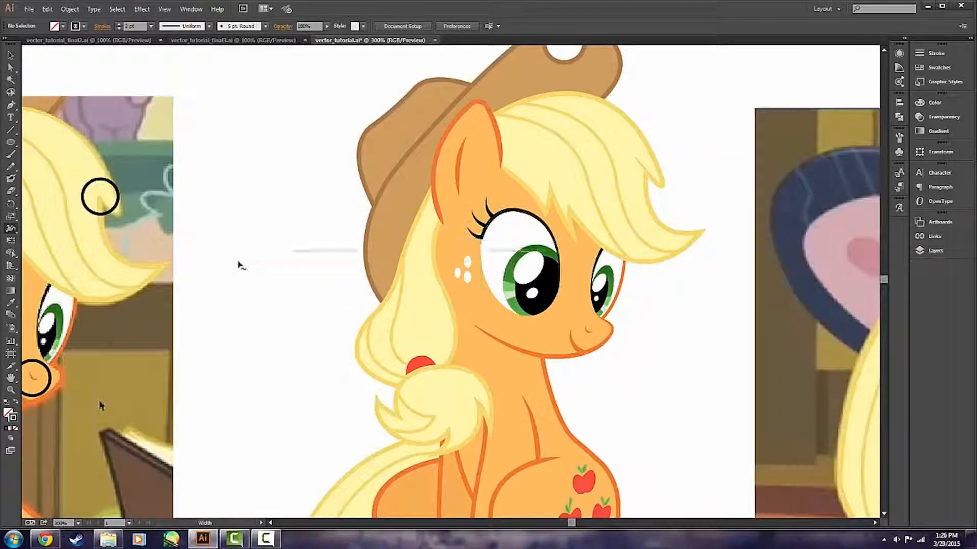
pyautogui.hscroll(-3, 231, 275)
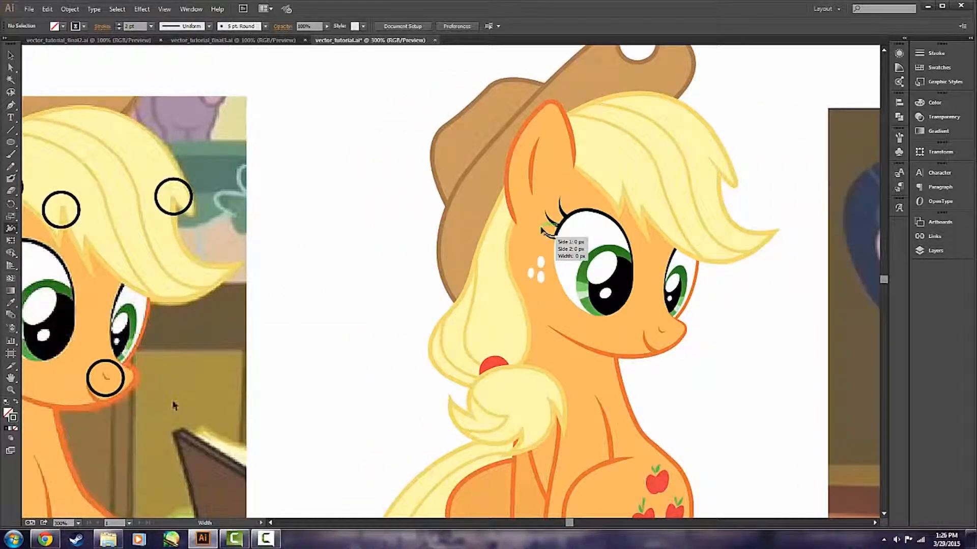
pyautogui.doubleClick(543, 231)
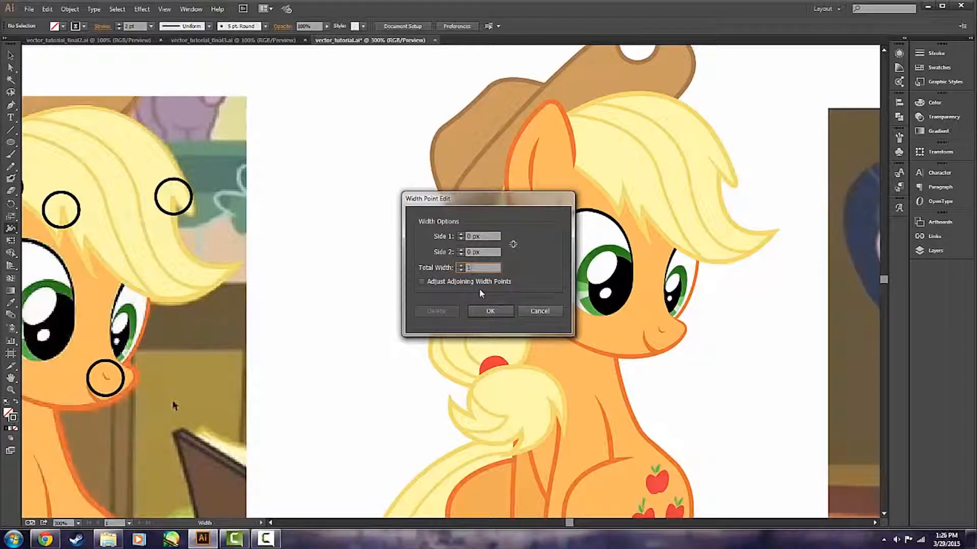
pyautogui.press('Return')
pyautogui.press('v')
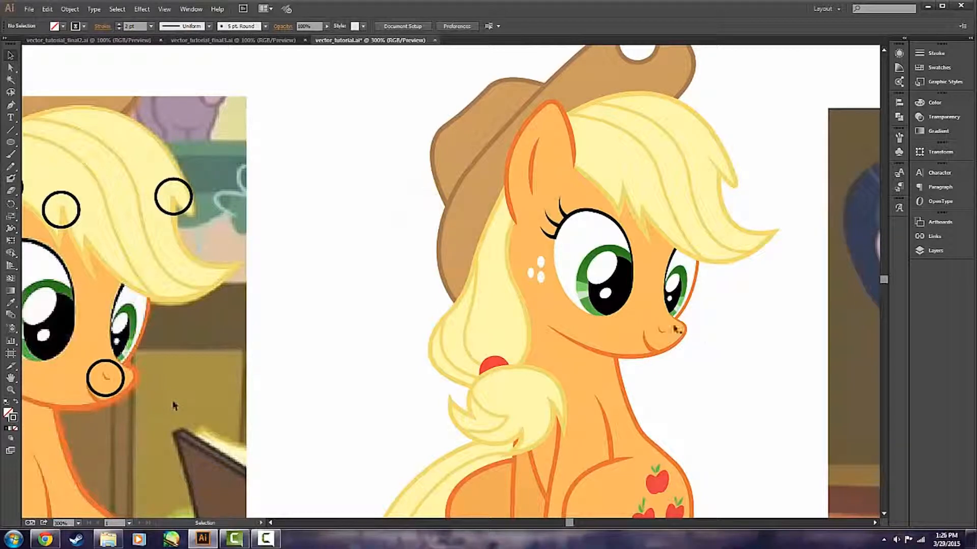
# Select the lower eyelash stroke, view the available width profiles, and deselect it
pyautogui.click(548, 233)
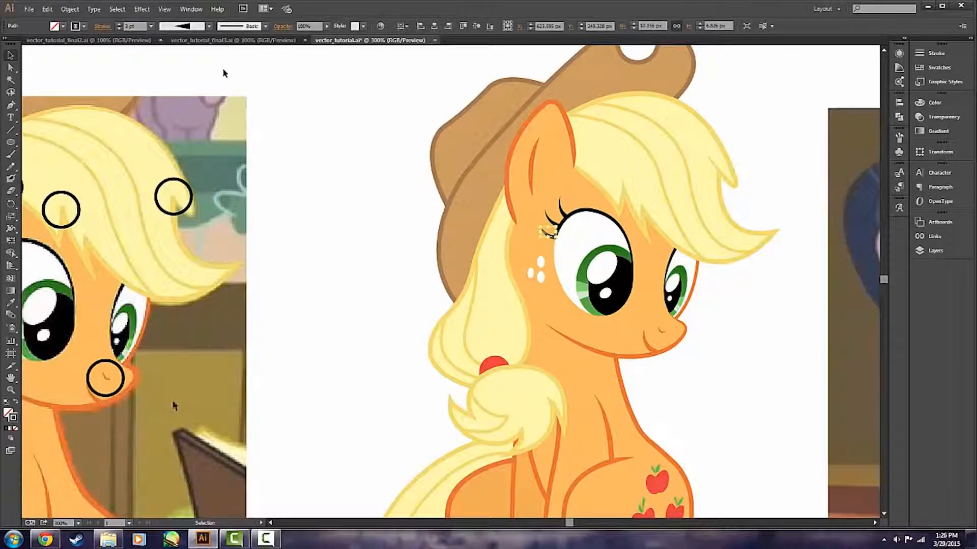
pyautogui.click(181, 28)
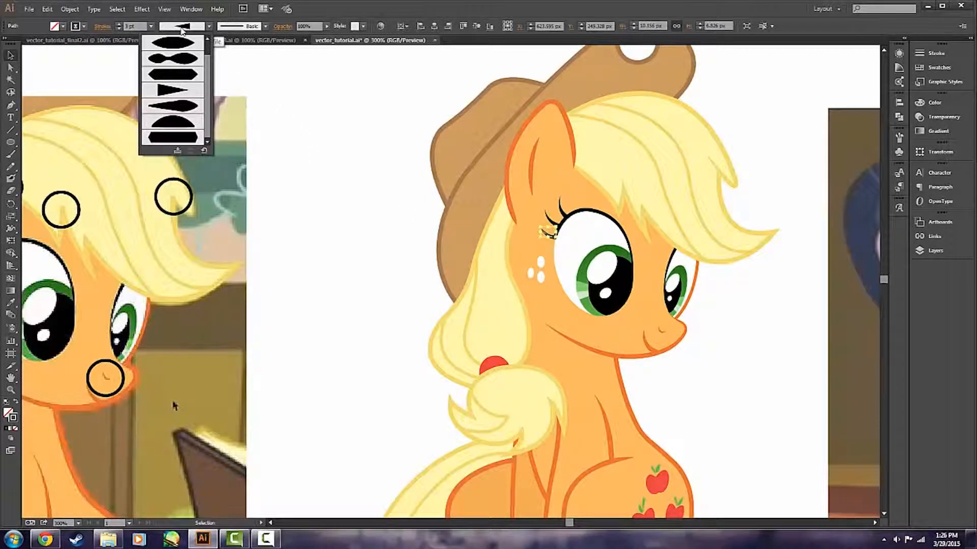
pyautogui.click(363, 134)
pyautogui.click(360, 144)
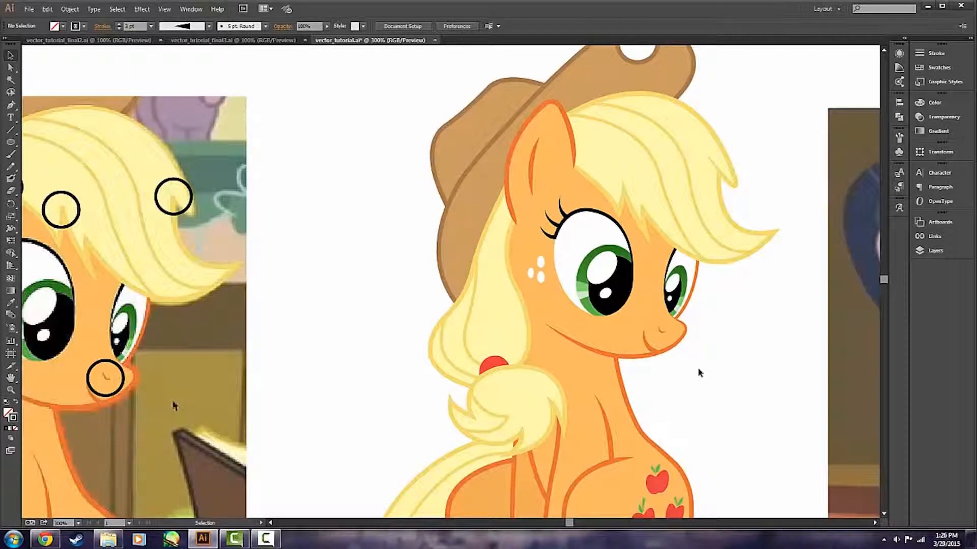
# Select the nostril curve, inspect its end anchor point and direction handle, and deselect it
pyautogui.click(661, 329)
pyautogui.press('a')
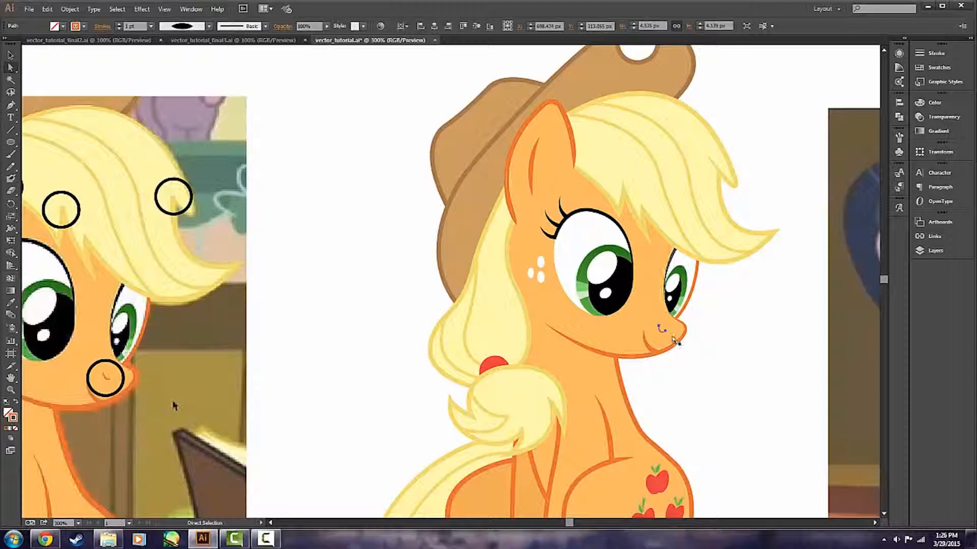
pyautogui.scroll(2, 658, 355)
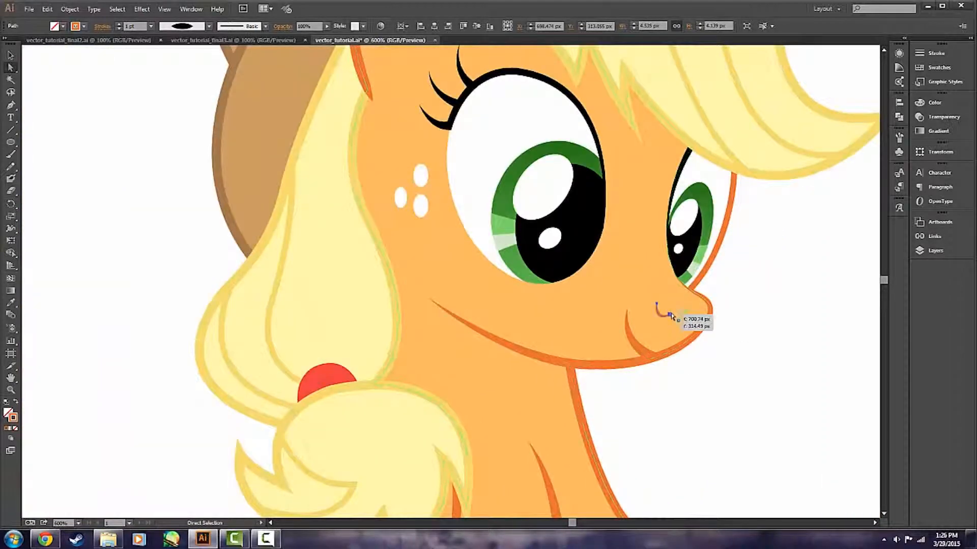
pyautogui.click(664, 327)
pyautogui.click(656, 324)
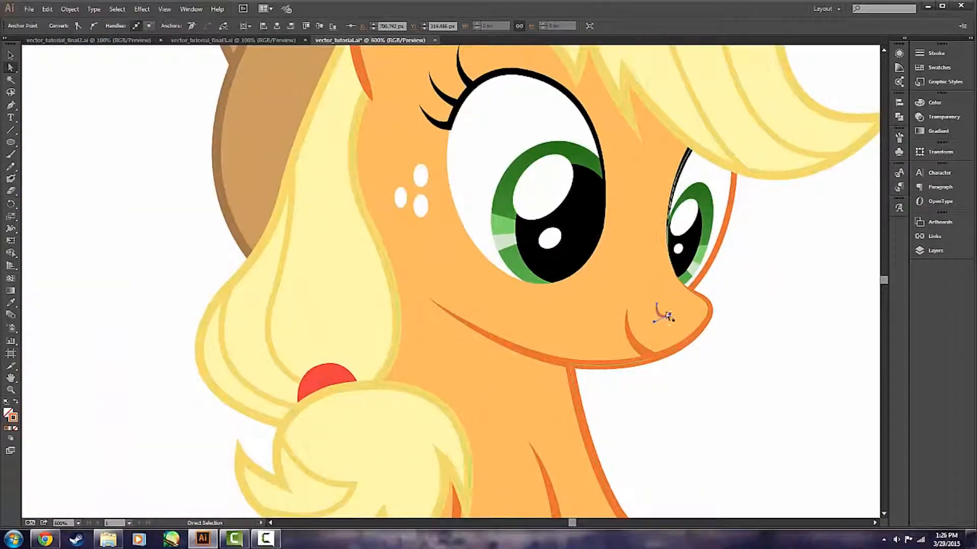
pyautogui.press('v')
pyautogui.click(728, 352)
# Compare the vector pony's mane with the circled crop and original frame, focusing on the notch near the fringe tip
pyautogui.scroll(-4, 728, 352)
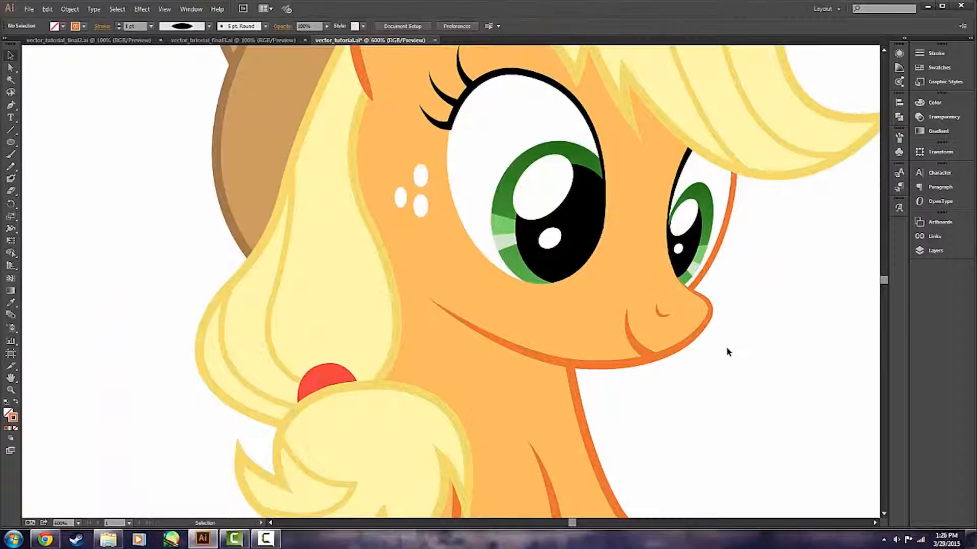
pyautogui.scroll(-1, 718, 348)
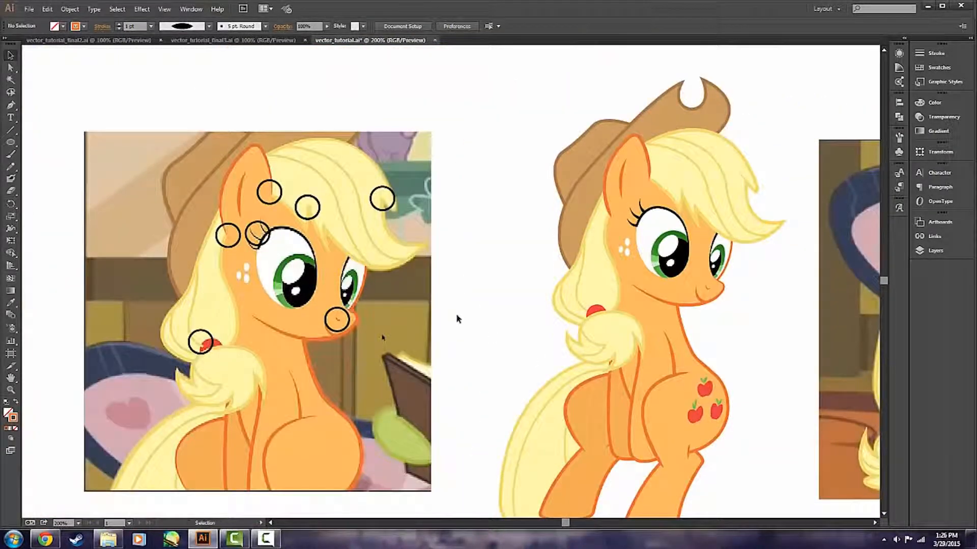
pyautogui.scroll(1, 532, 309)
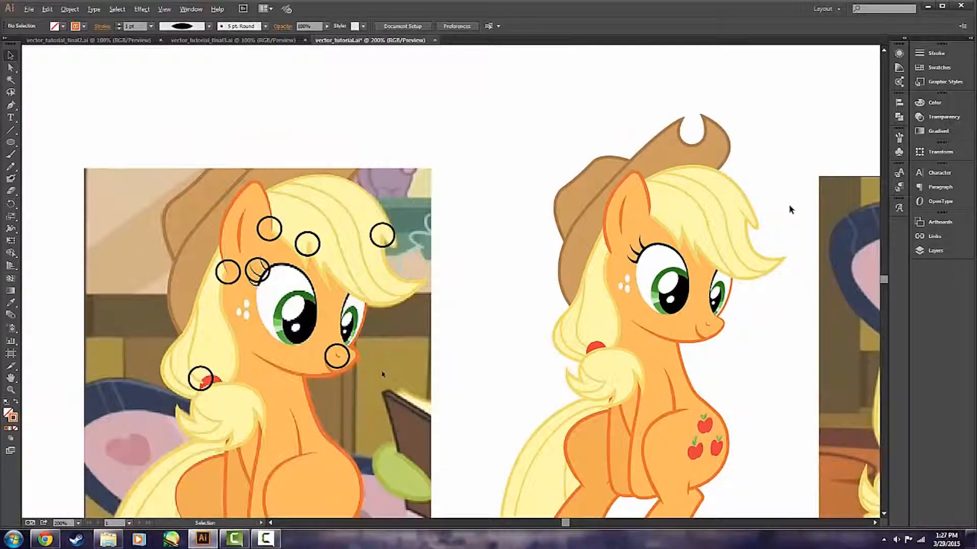
pyautogui.scroll(1, 792, 212)
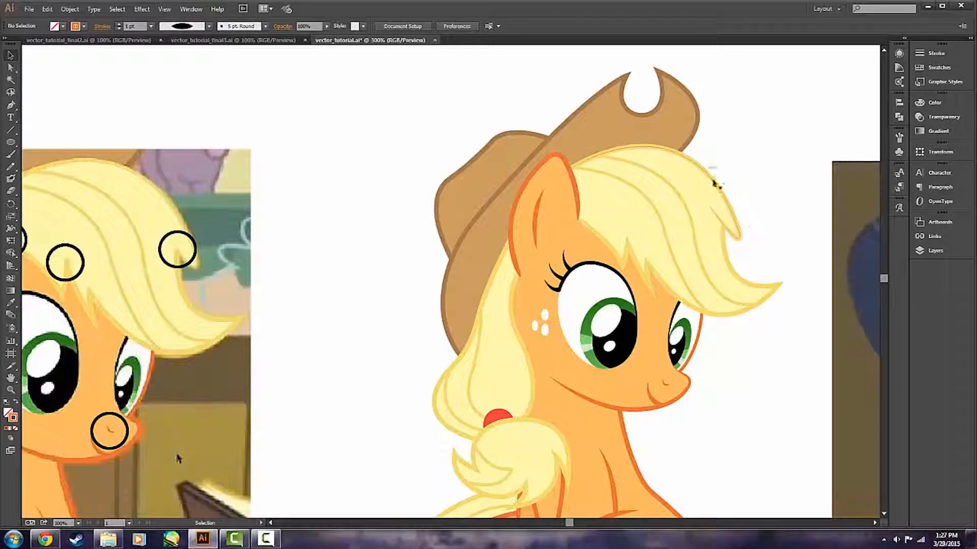
pyautogui.scroll(-3, 385, 209)
pyautogui.scroll(14, 549, 173)
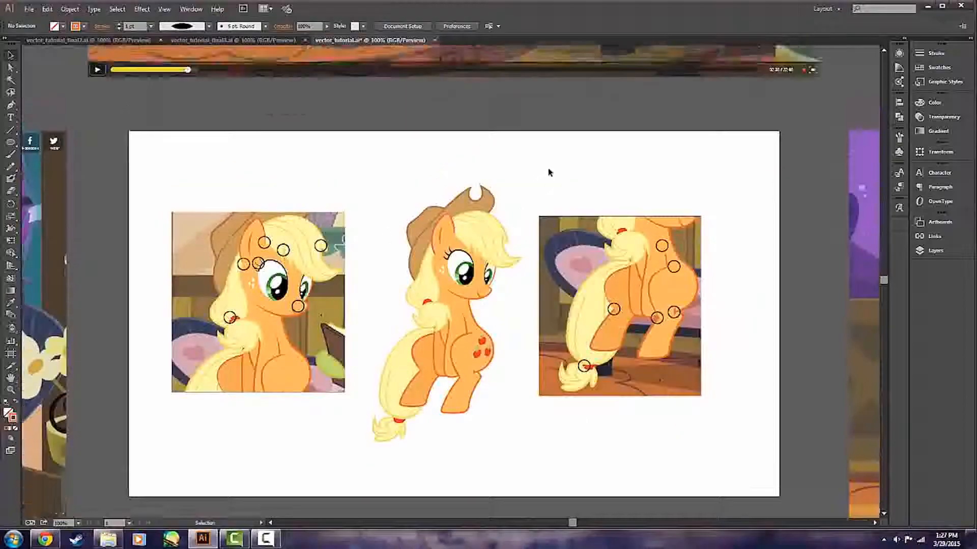
pyautogui.scroll(3, 435, 159)
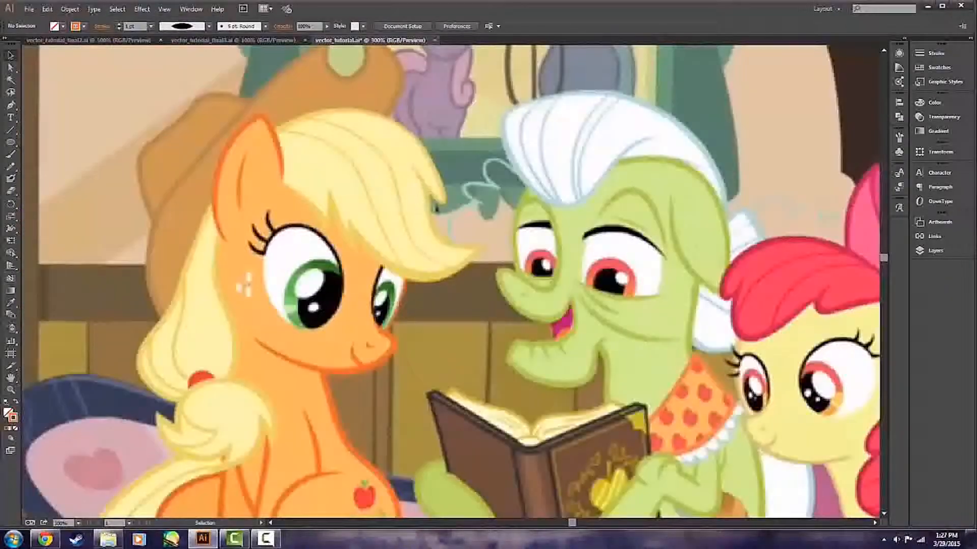
pyautogui.scroll(-2, 559, 291)
pyautogui.scroll(-10, 585, 285)
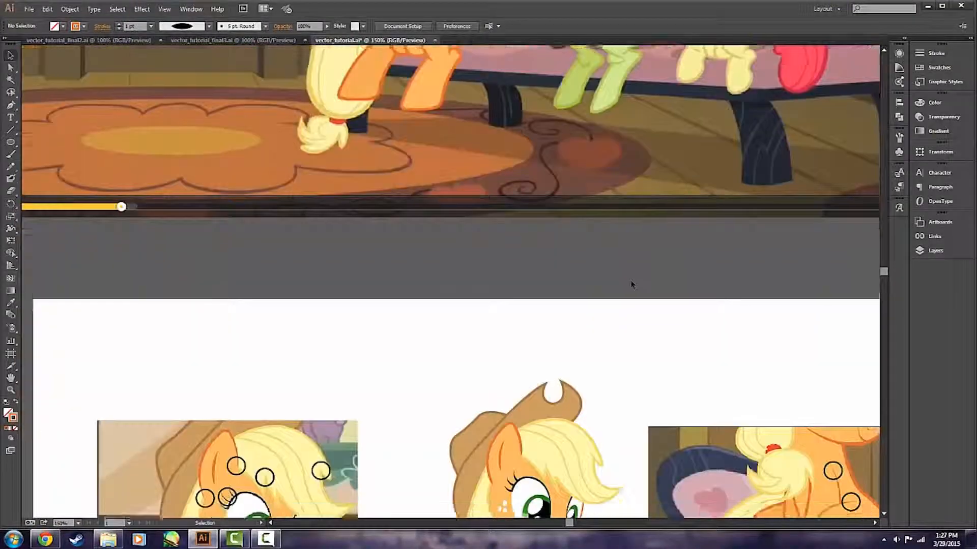
pyautogui.scroll(2, 389, 383)
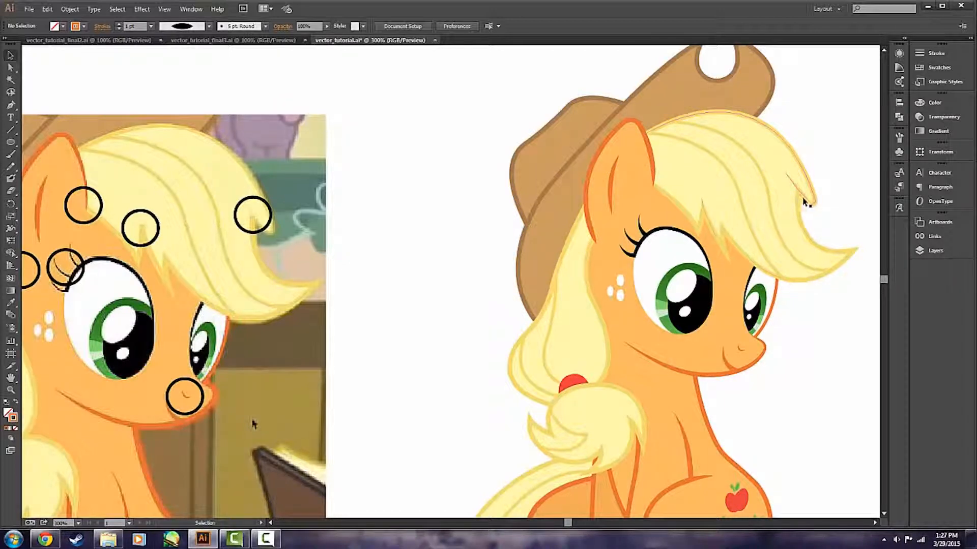
pyautogui.scroll(3, 835, 198)
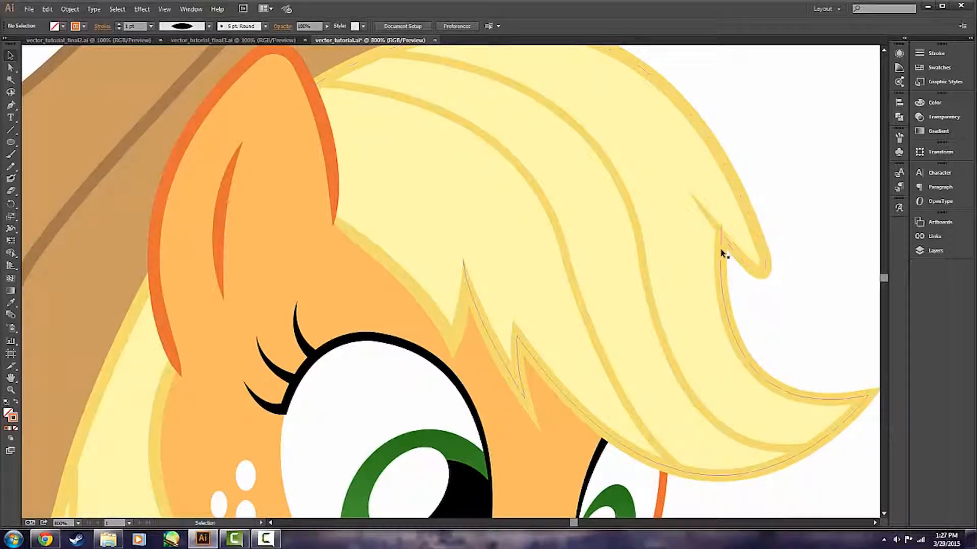
# Inspect the two outline strokes meeting at the mane's notch, and try to move and delete the artwork there
pyautogui.click(723, 256)
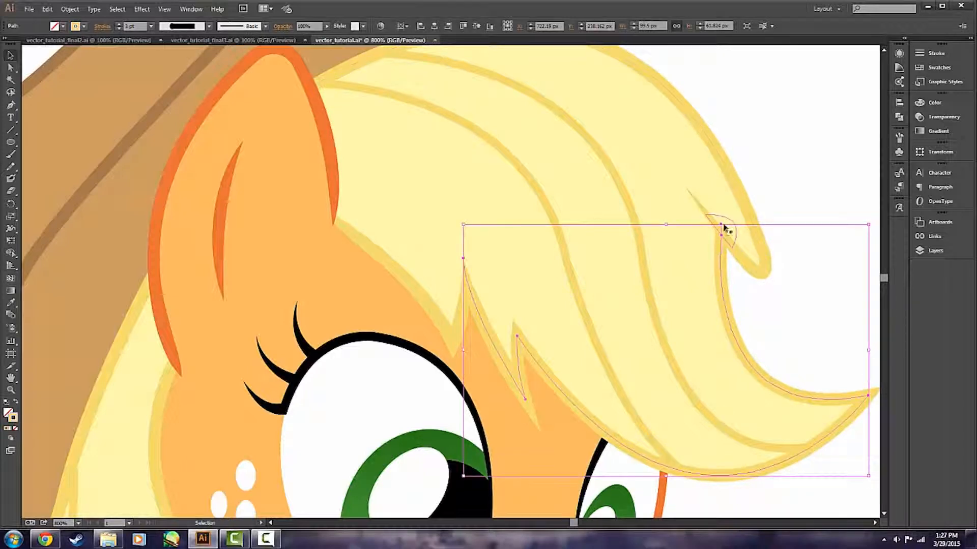
pyautogui.click(737, 229)
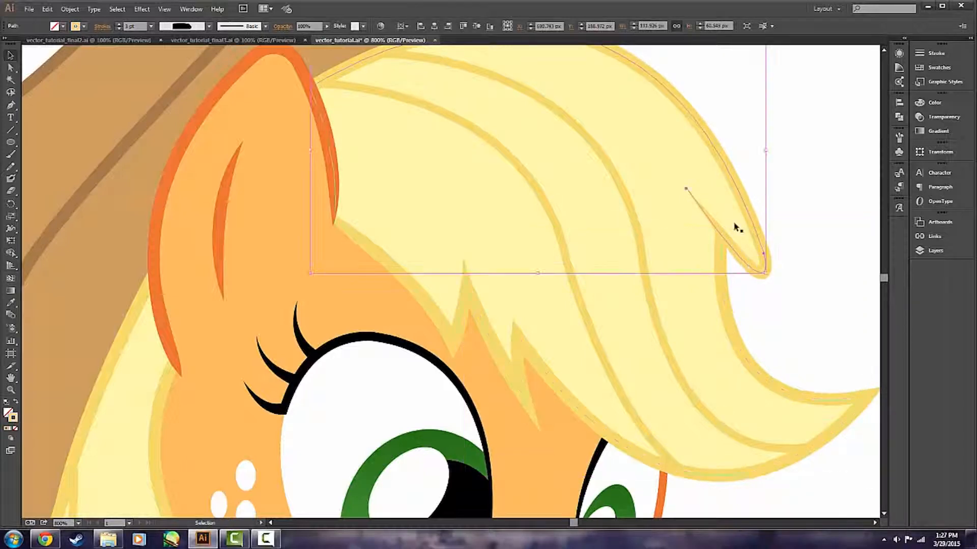
pyautogui.click(790, 221)
pyautogui.moveTo(726, 221); pyautogui.dragTo(783, 212)
pyautogui.press('Delete')
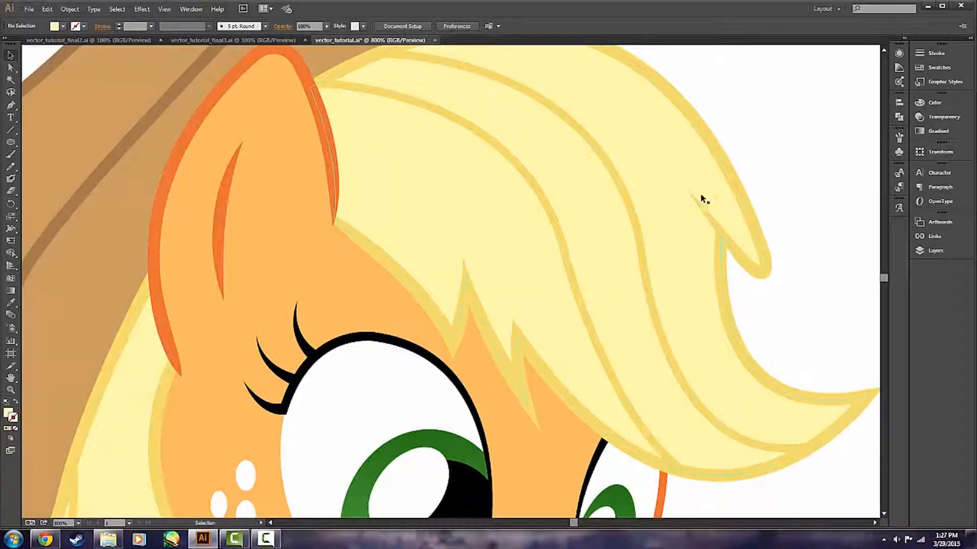
# Show the layer list with the paths of the mane layer and return to the Selection tool
pyautogui.press('i')
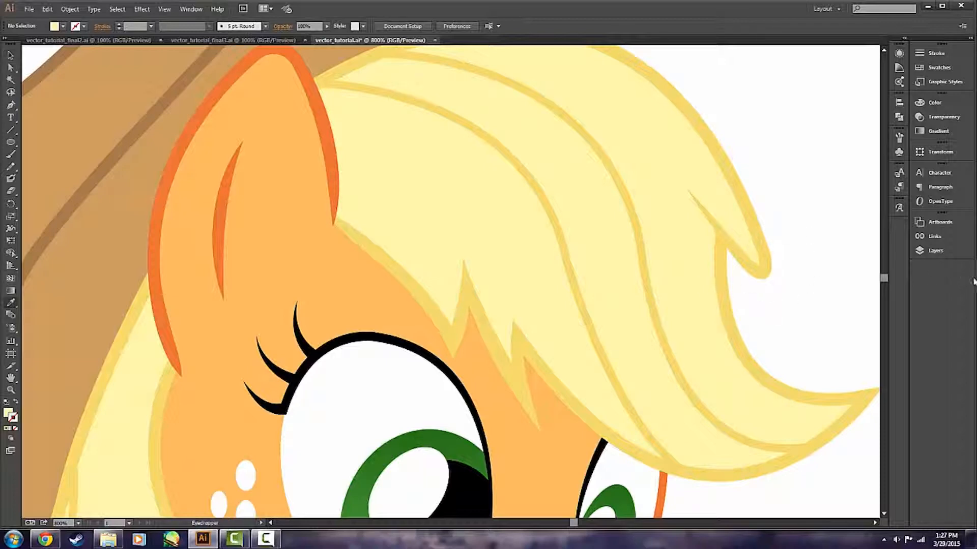
pyautogui.click(935, 250)
pyautogui.press('v')
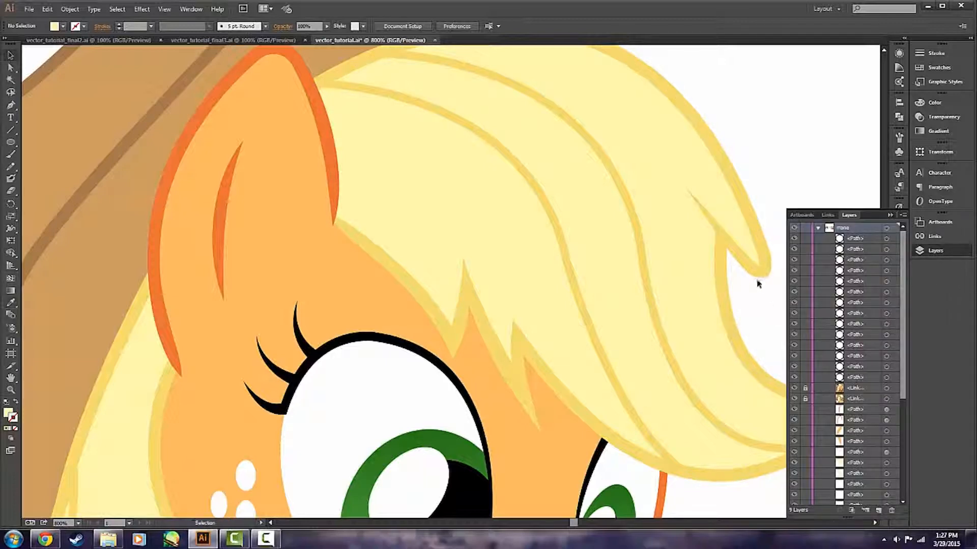
# Select the fringe outlines meeting at the mane's notch and the short outline beside the ear, comparing their places in the layer list
pyautogui.click(740, 258)
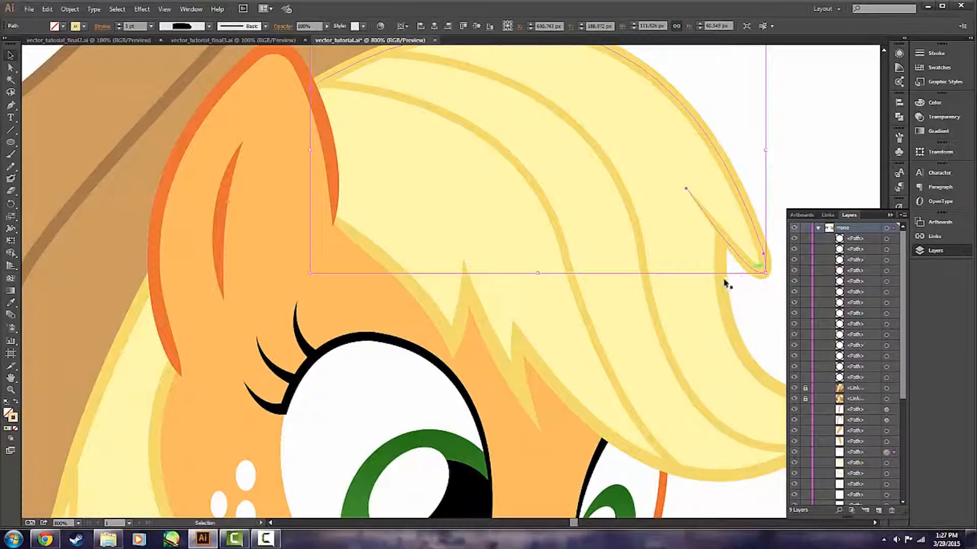
pyautogui.click(722, 264)
pyautogui.scroll(-5, 865, 387)
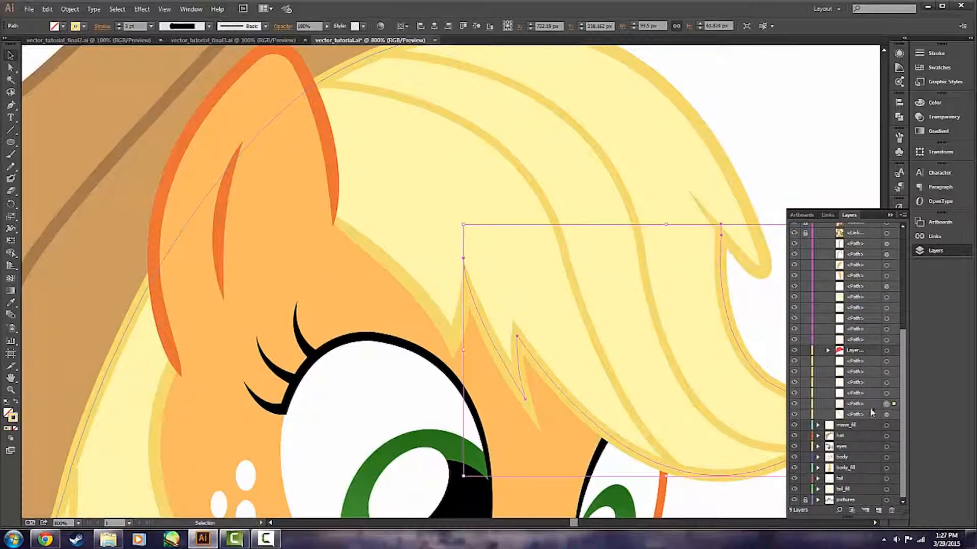
pyautogui.click(886, 415)
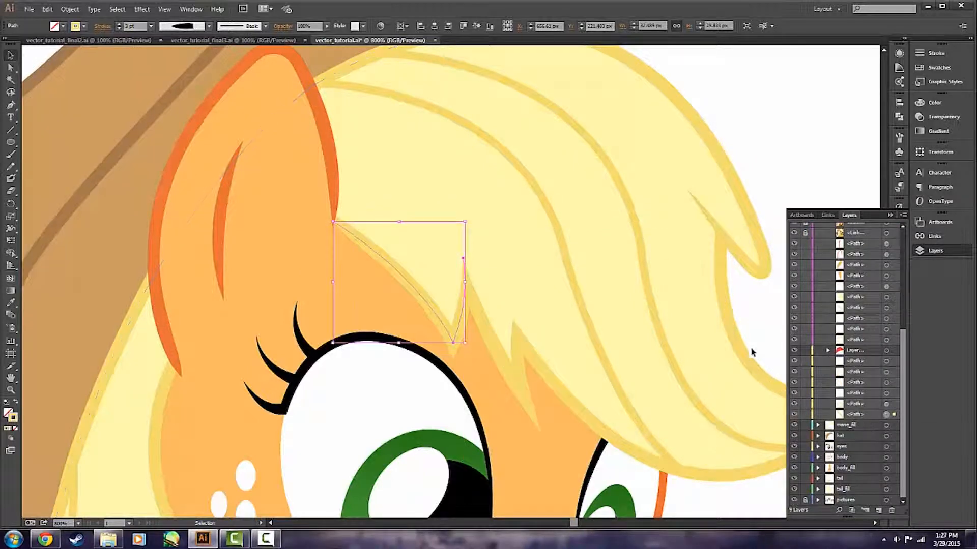
pyautogui.click(766, 324)
pyautogui.click(731, 319)
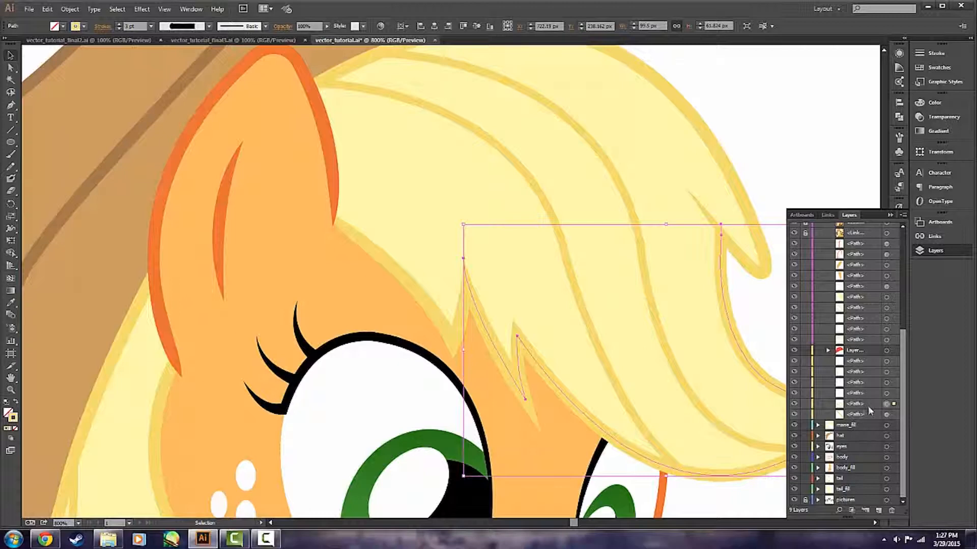
# Inspect the upper fringe outline and the small yellow fill patch at the notch, and clear the selection
pyautogui.click(768, 271)
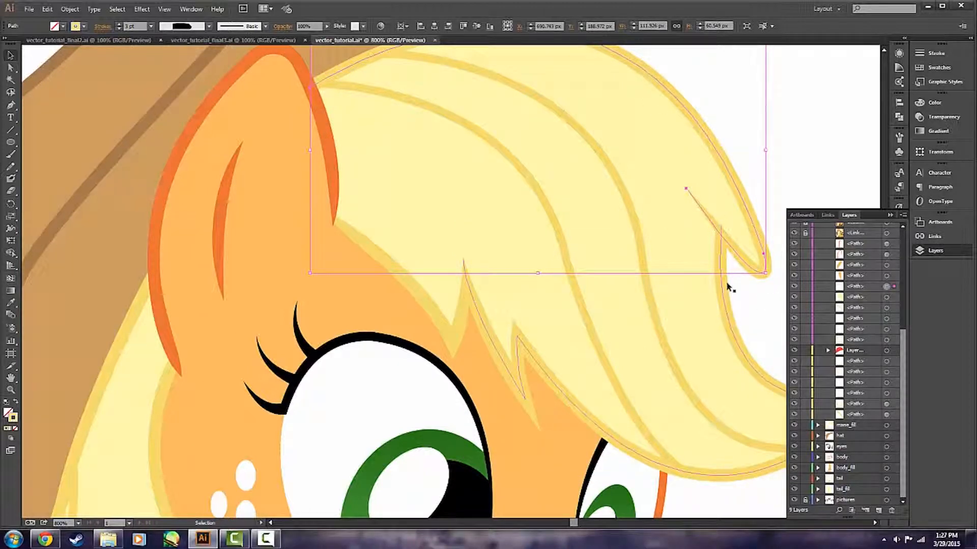
pyautogui.click(724, 225)
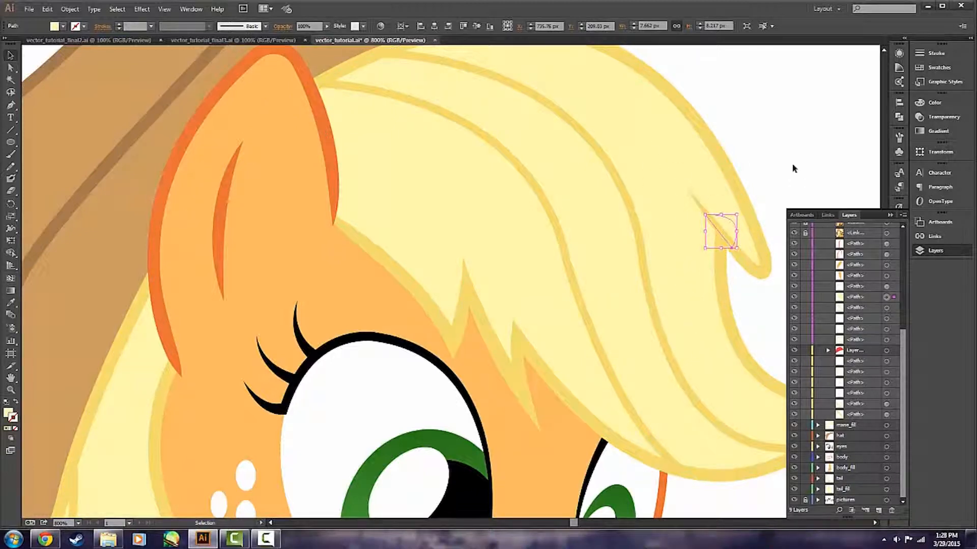
pyautogui.click(797, 182)
# Find the circled red hair tie in the reference crop, inspect the matching shape on the vector pony, and deselect it
pyautogui.scroll(-5, 497, 346)
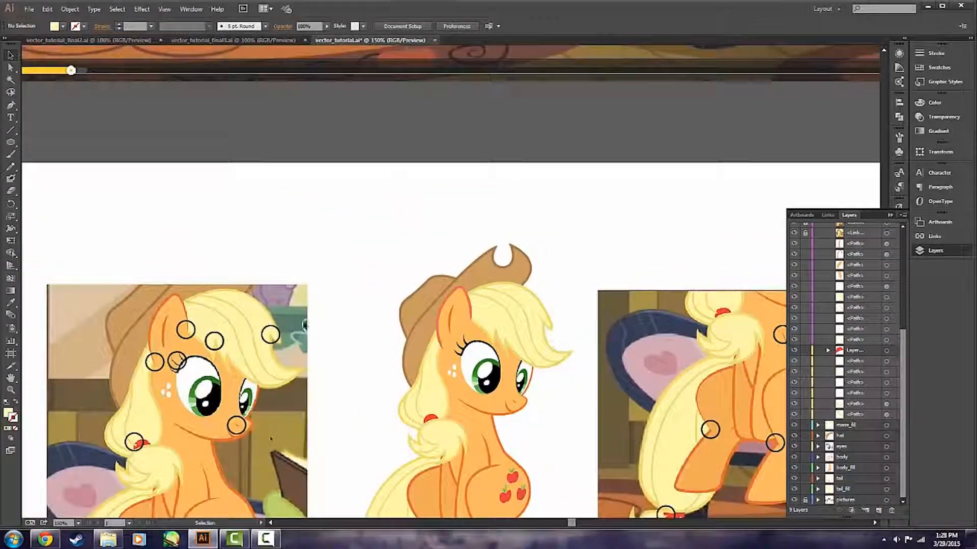
pyautogui.scroll(-2, 356, 351)
pyautogui.hscroll(-3, 402, 341)
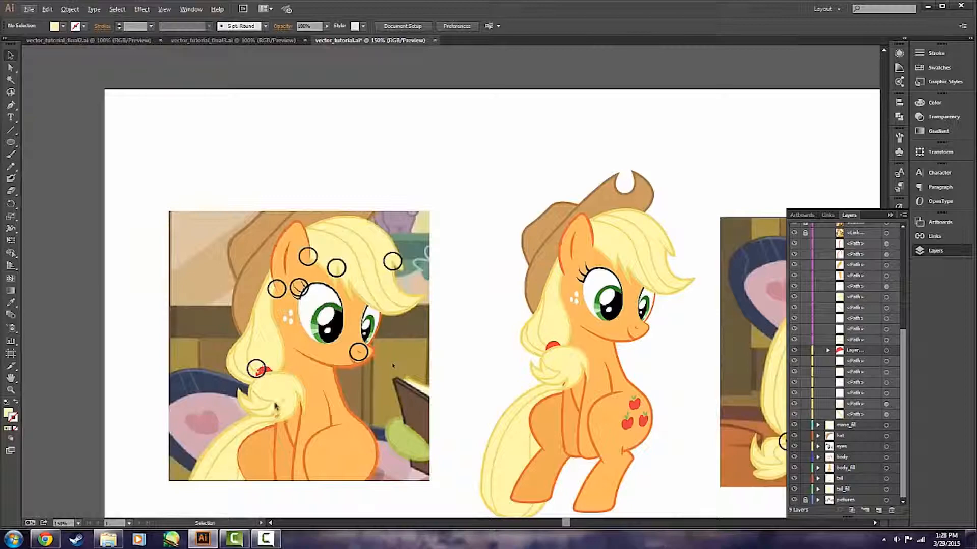
pyautogui.scroll(2, 267, 404)
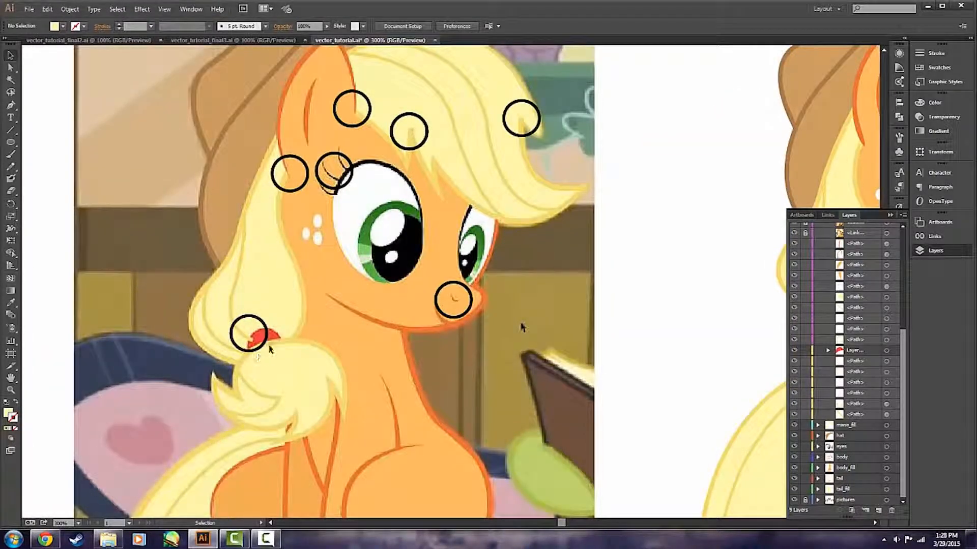
pyautogui.scroll(-1, 519, 329)
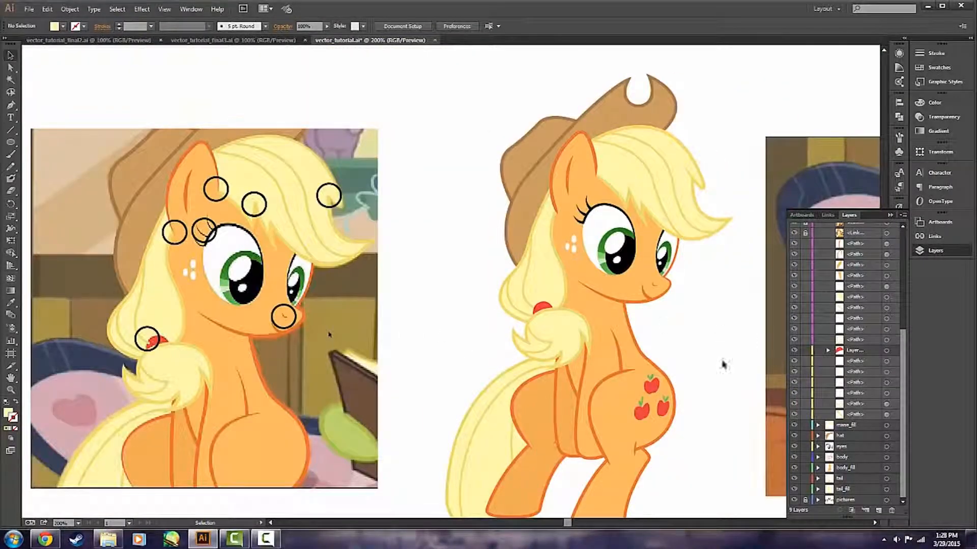
pyautogui.click(543, 308)
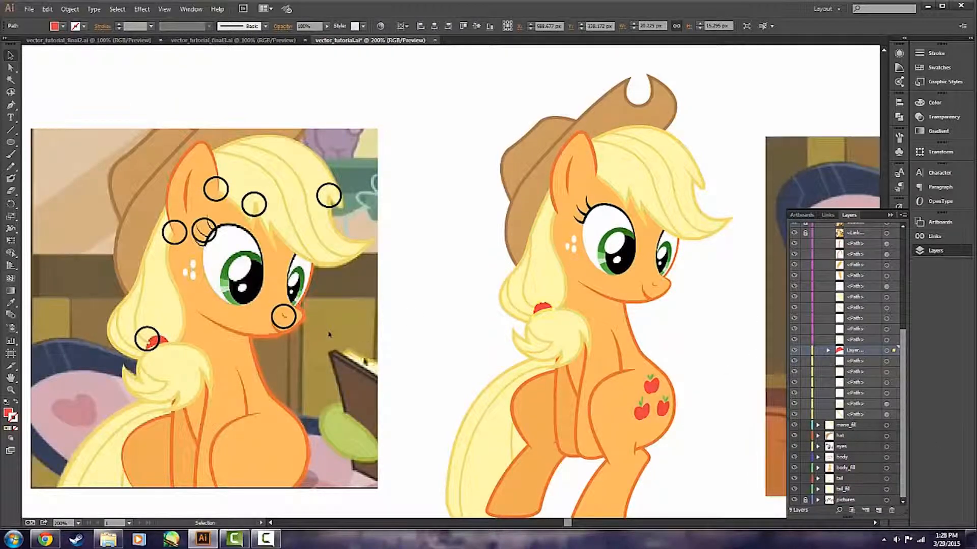
pyautogui.click(456, 344)
# Compare the stacking of the ponytail outline, the hair tie sublayer and the mane fill around the red hair tie
pyautogui.scroll(1, 508, 345)
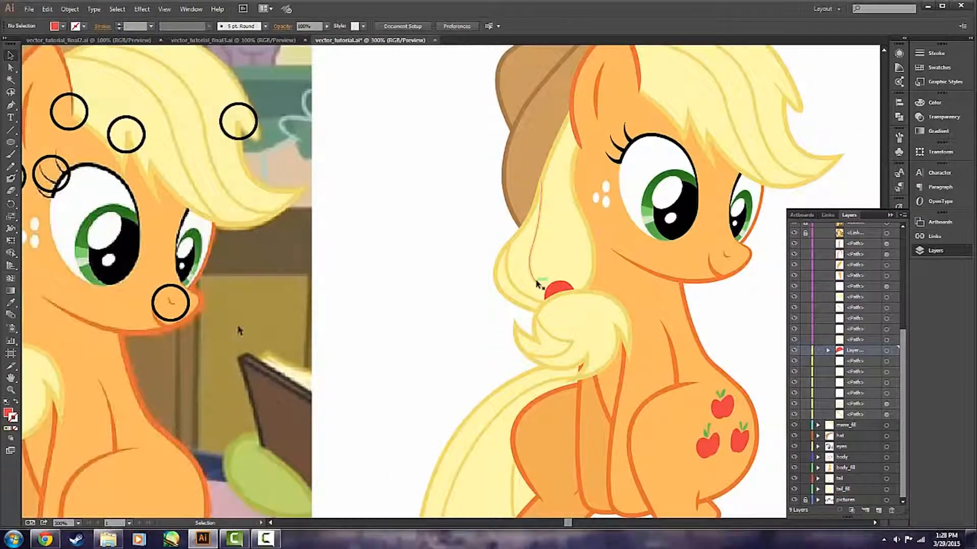
pyautogui.click(529, 298)
pyautogui.click(581, 293)
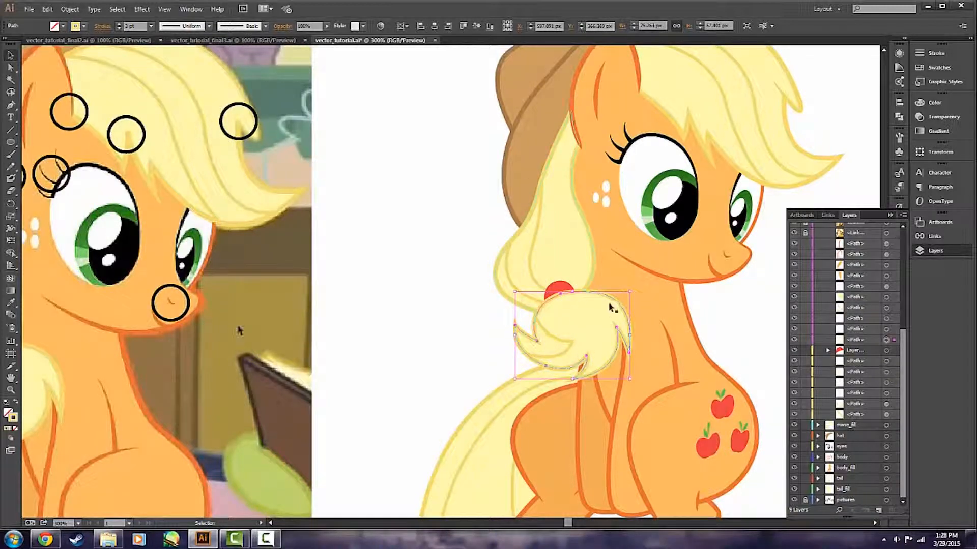
pyautogui.click(853, 352)
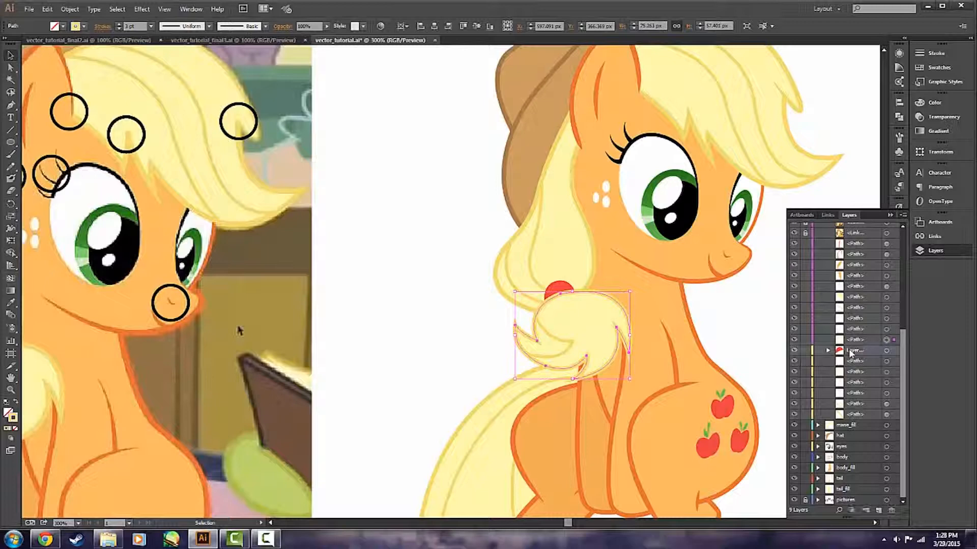
pyautogui.click(447, 320)
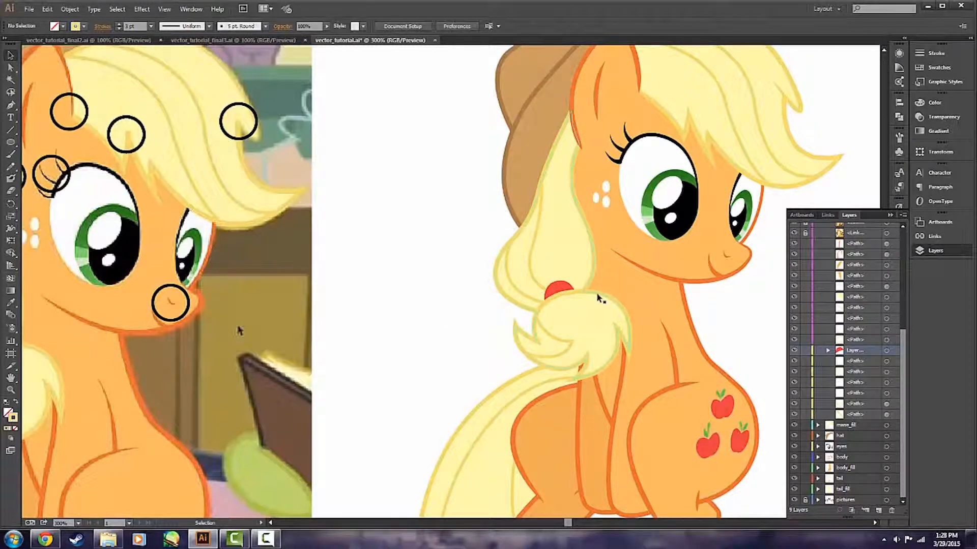
pyautogui.click(554, 299)
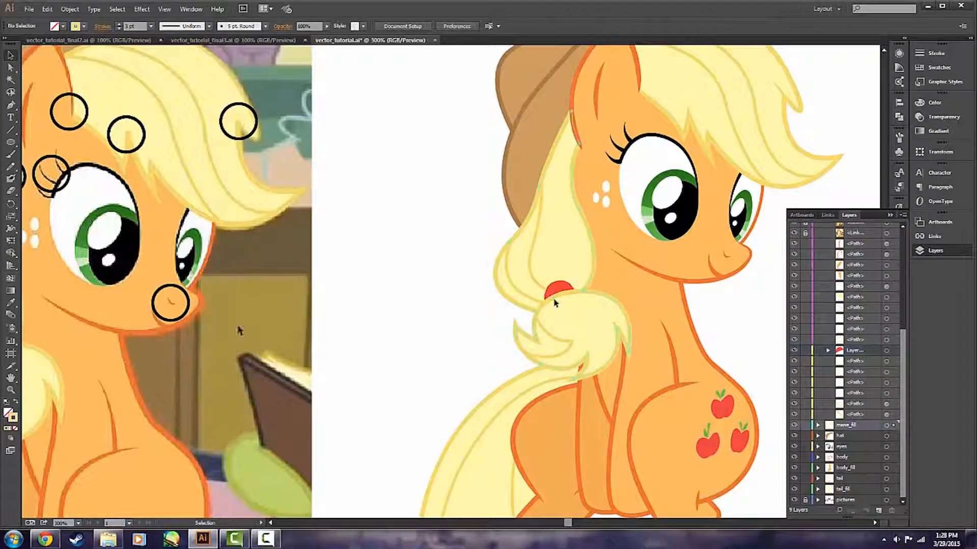
pyautogui.click(465, 311)
# Apply the saved Line width profile to the vector pony's ear outline and deselect it
pyautogui.scroll(-1, 457, 370)
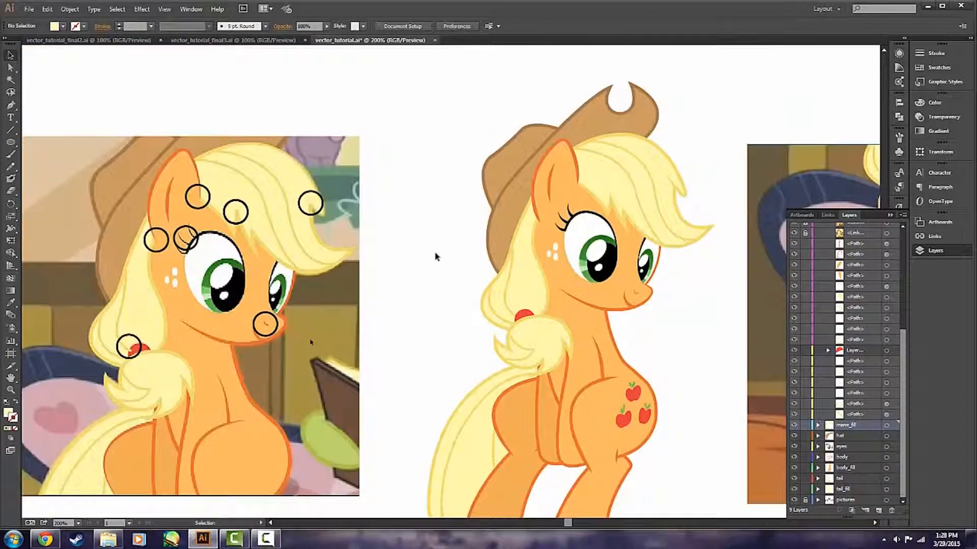
pyautogui.scroll(1, 419, 305)
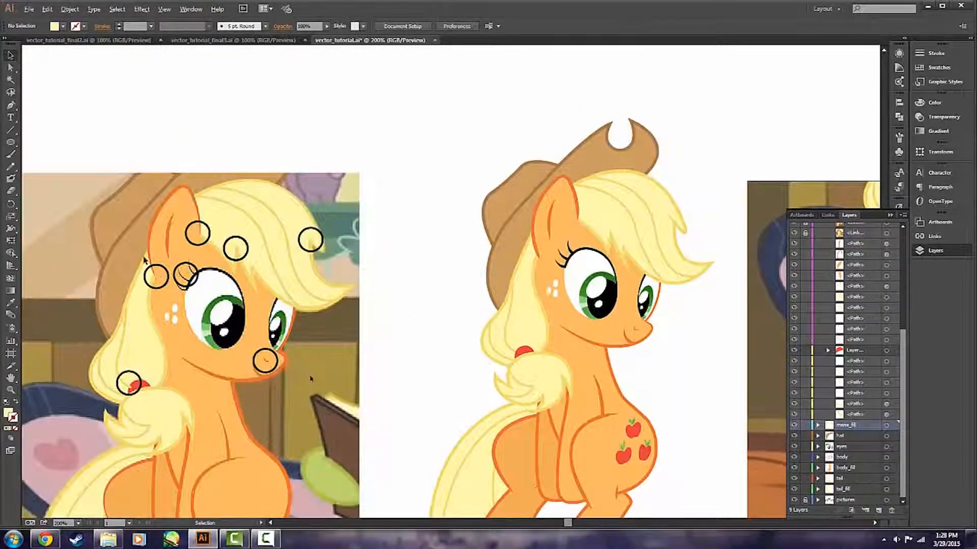
pyautogui.scroll(1, 144, 259)
pyautogui.hscroll(2, 664, 180)
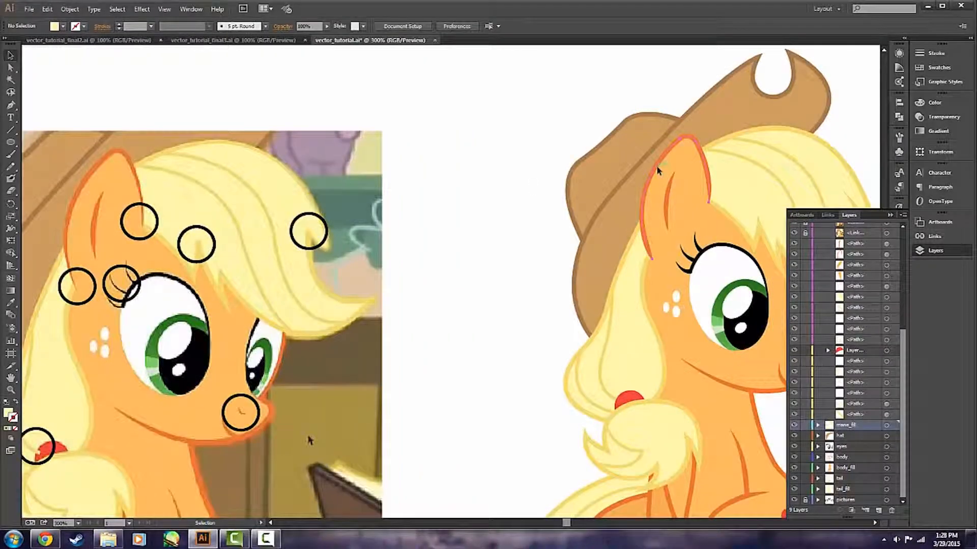
pyautogui.click(658, 171)
pyautogui.click(208, 26)
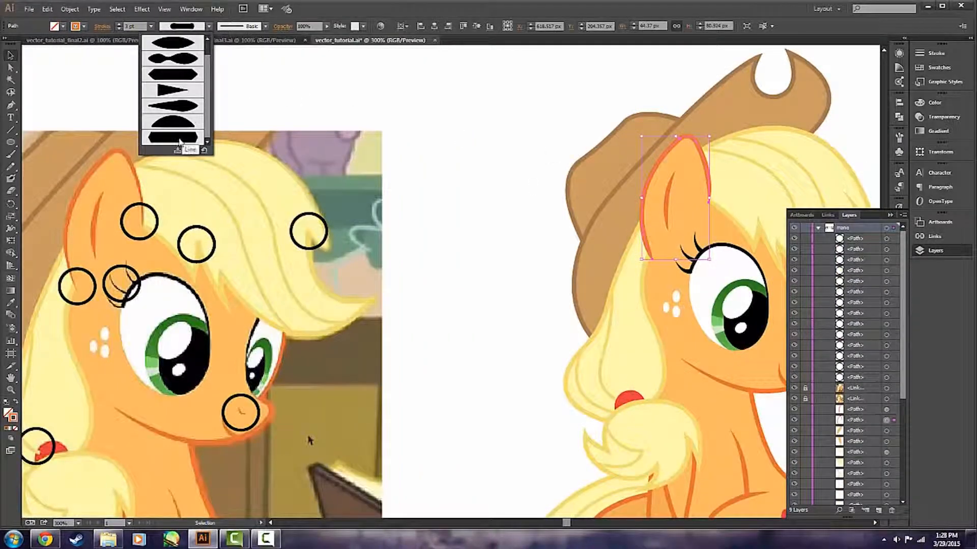
pyautogui.click(179, 141)
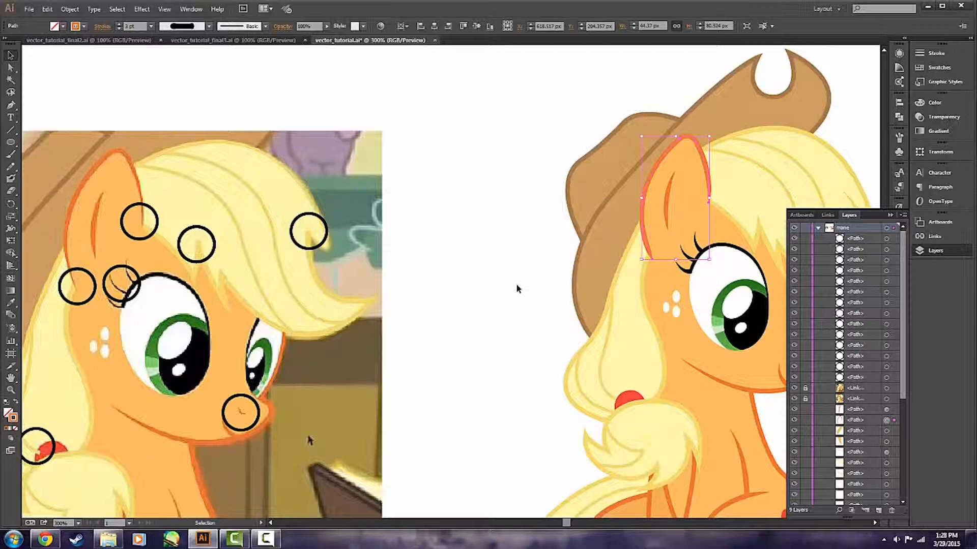
pyautogui.click(445, 288)
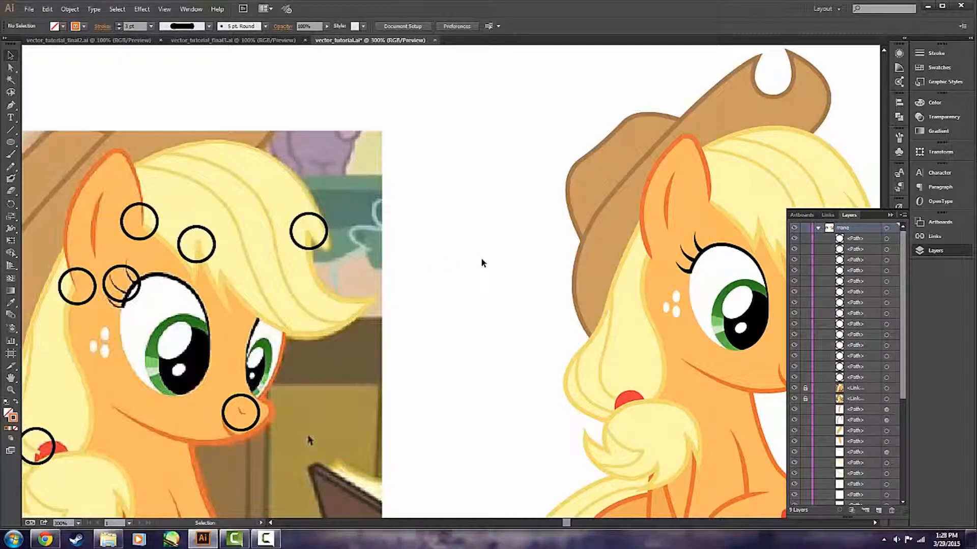
# Inspect the width points near the end of the ear outline with the Width tool and clear the selection
pyautogui.click(699, 144)
pyautogui.hotkey('shift', 'w')
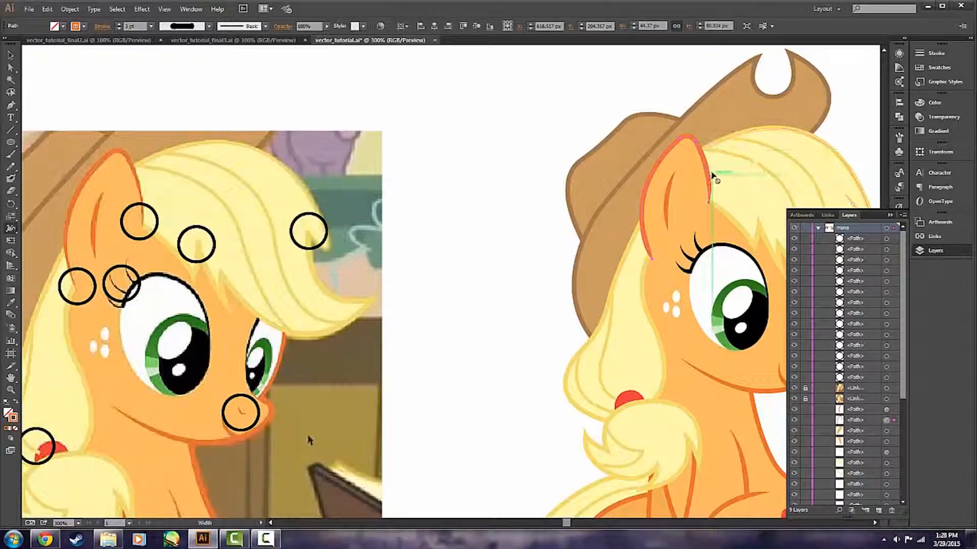
pyautogui.scroll(2, 719, 192)
pyautogui.moveTo(703, 179)
pyautogui.mouseDown()
pyautogui.moveTo(691, 142)
pyautogui.moveTo(700, 181)
pyautogui.moveTo(695, 152)
pyautogui.mouseUp()
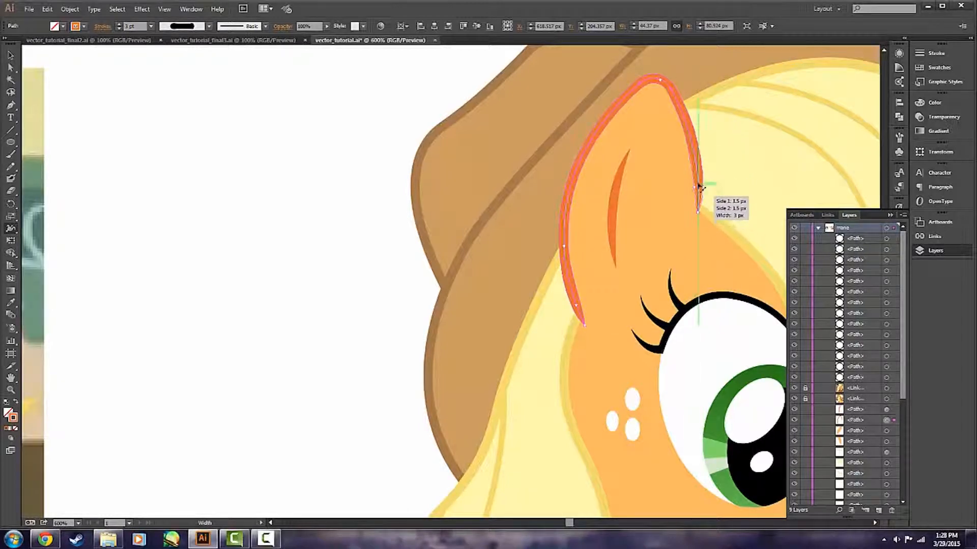
pyautogui.press('v')
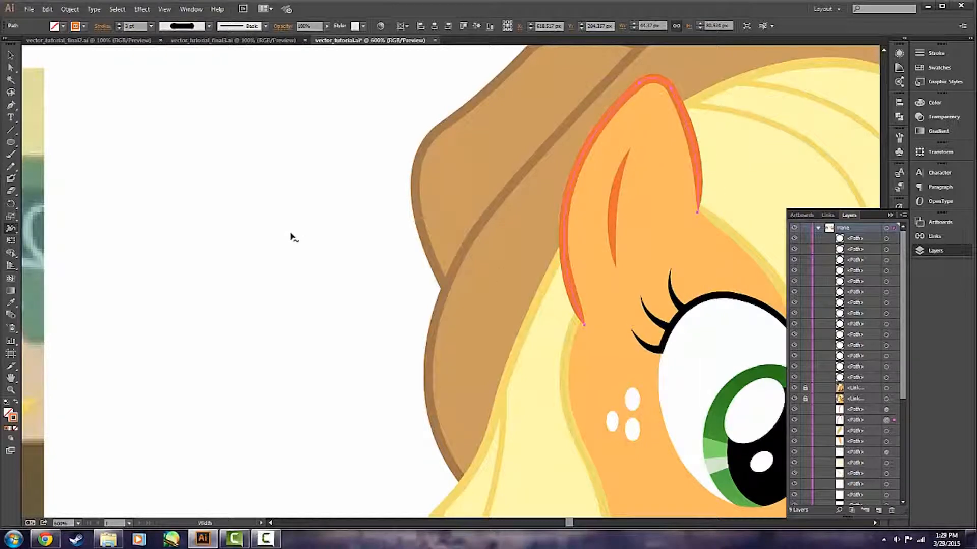
pyautogui.click(290, 235)
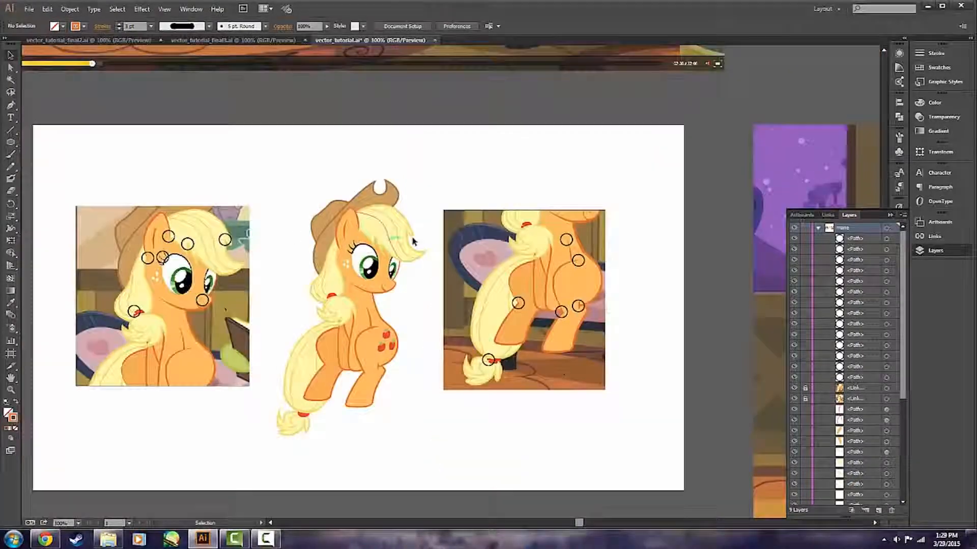
# Compare the original frame and circled crop with the vector, and inspect the fringe outline that starts beneath the ear
pyautogui.scroll(5, 413, 241)
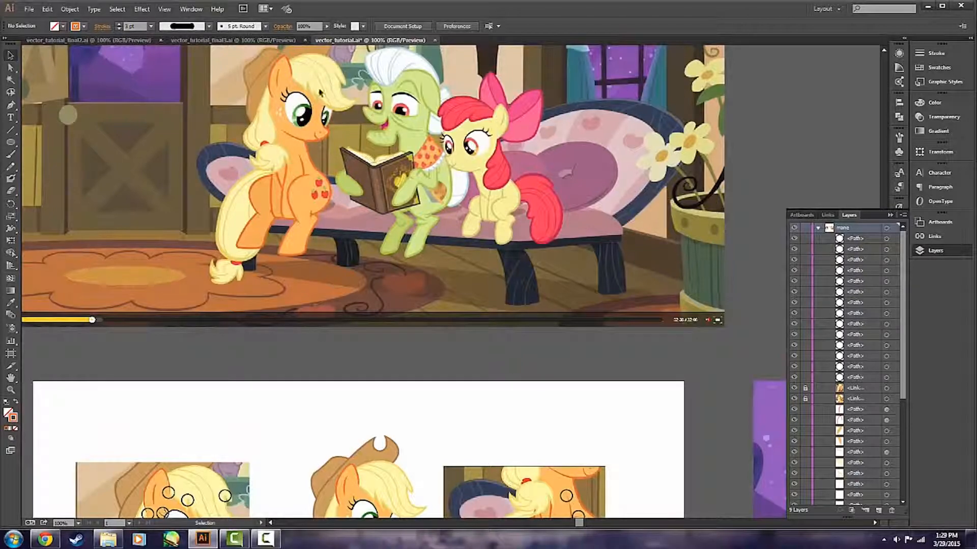
pyautogui.scroll(-5, 290, 162)
pyautogui.scroll(3, 131, 259)
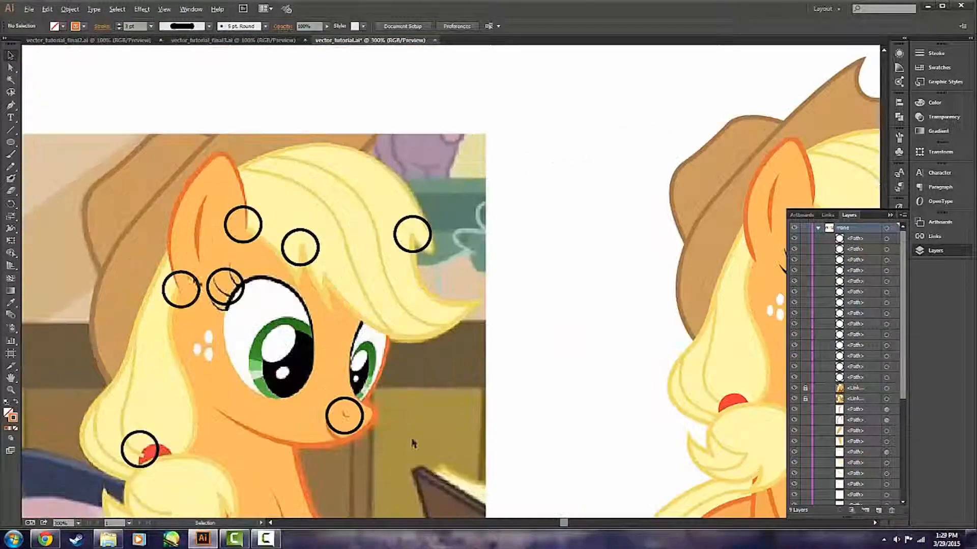
pyautogui.hscroll(5, 514, 249)
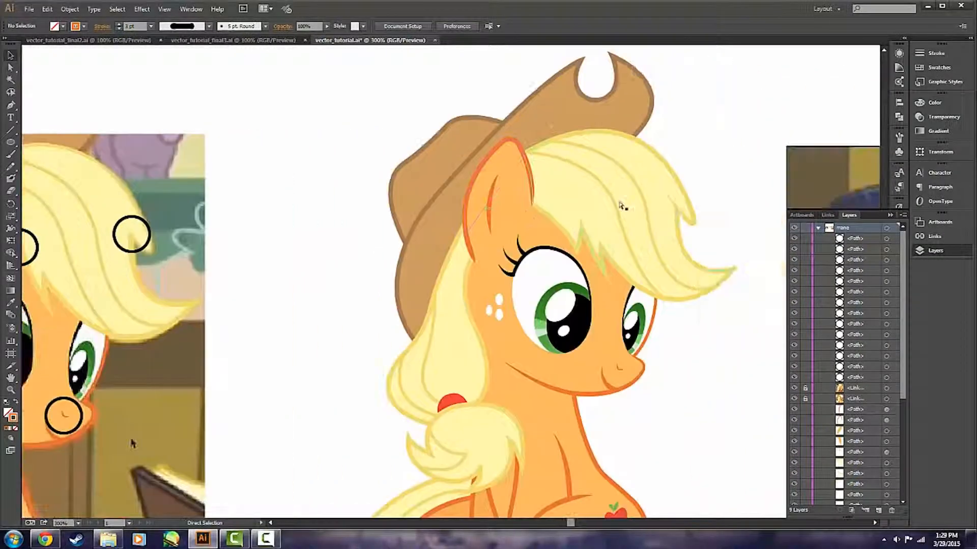
pyautogui.scroll(3, 689, 138)
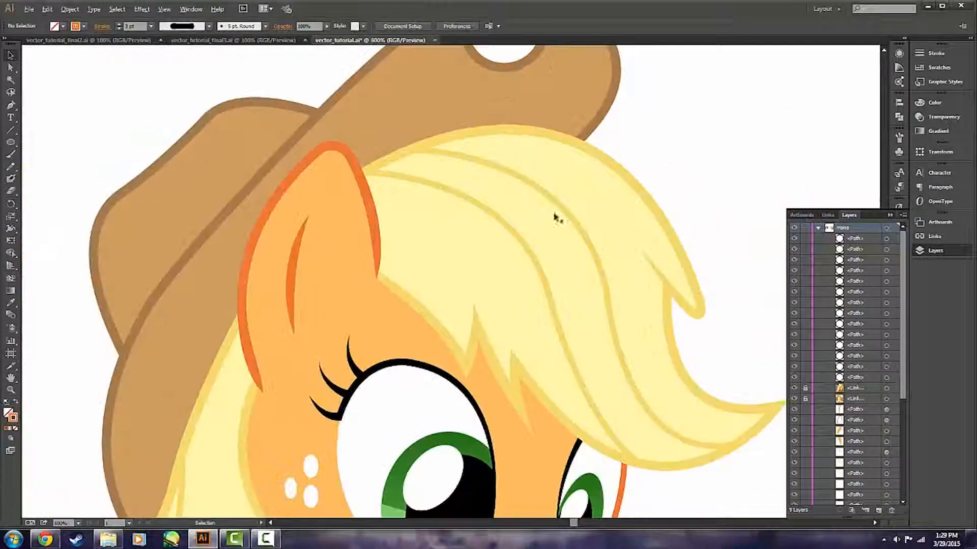
pyautogui.click(405, 292)
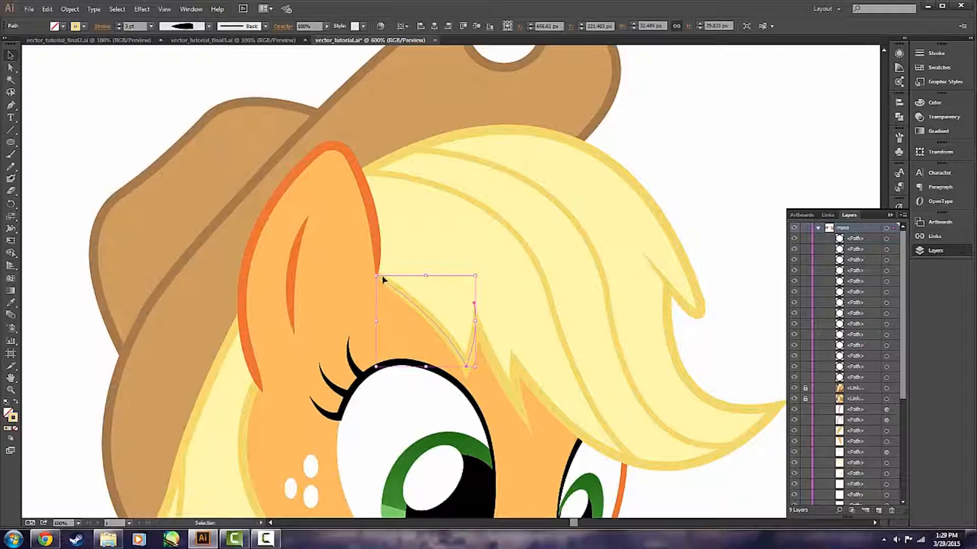
pyautogui.click(744, 233)
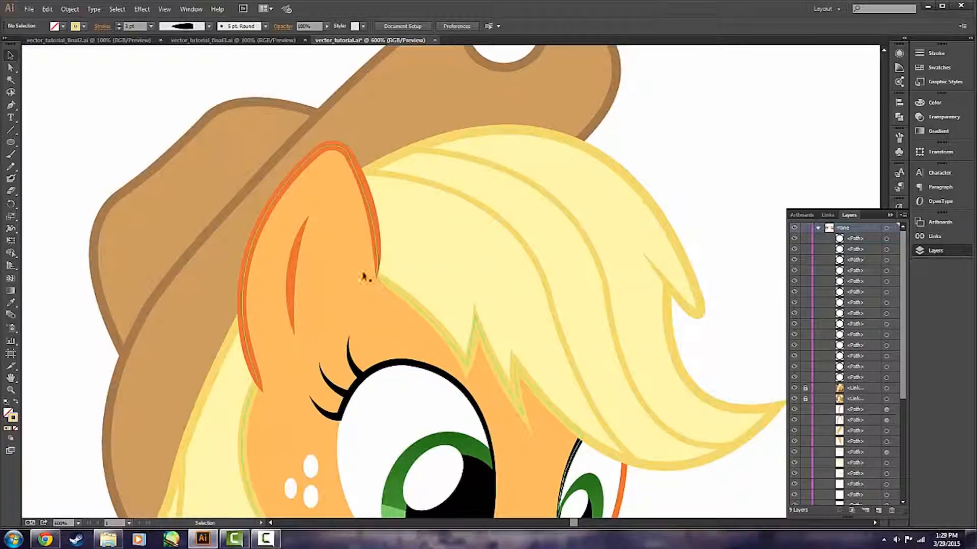
# Inspect the side widths of the width point where the fringe outline starts beneath the ear, leaving them as they are
pyautogui.scroll(3, 361, 356)
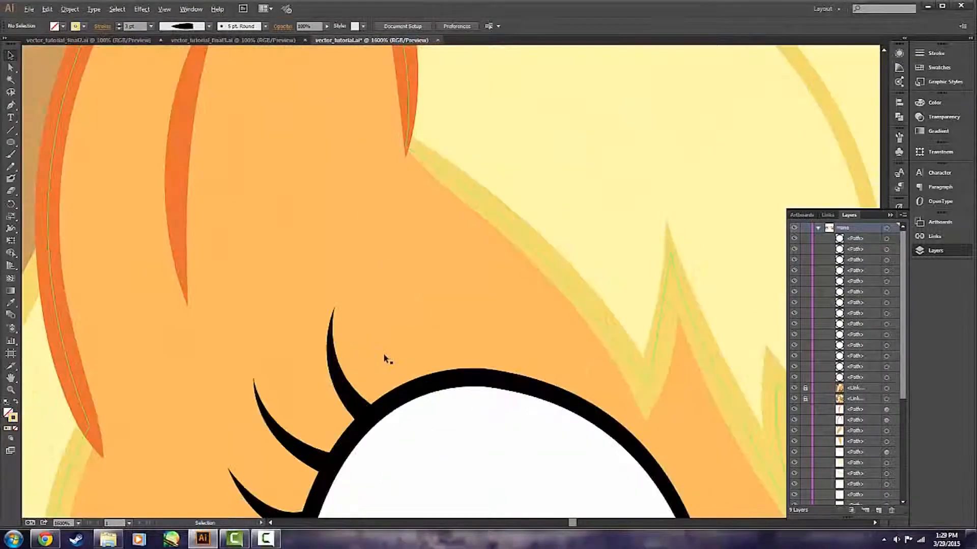
pyautogui.scroll(-2, 387, 351)
pyautogui.hotkey('shift', 'w')
pyautogui.doubleClick(408, 244)
pyautogui.click(475, 252)
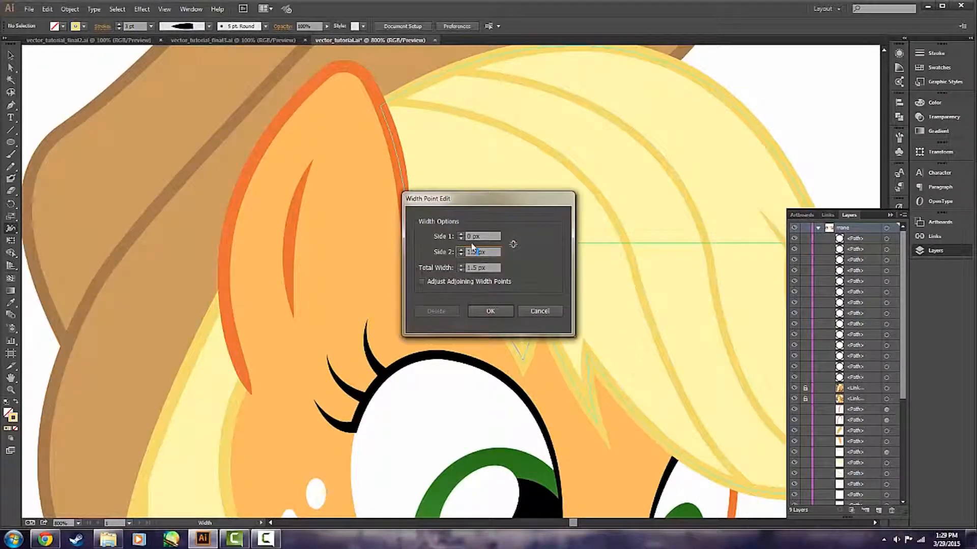
pyautogui.click(470, 236)
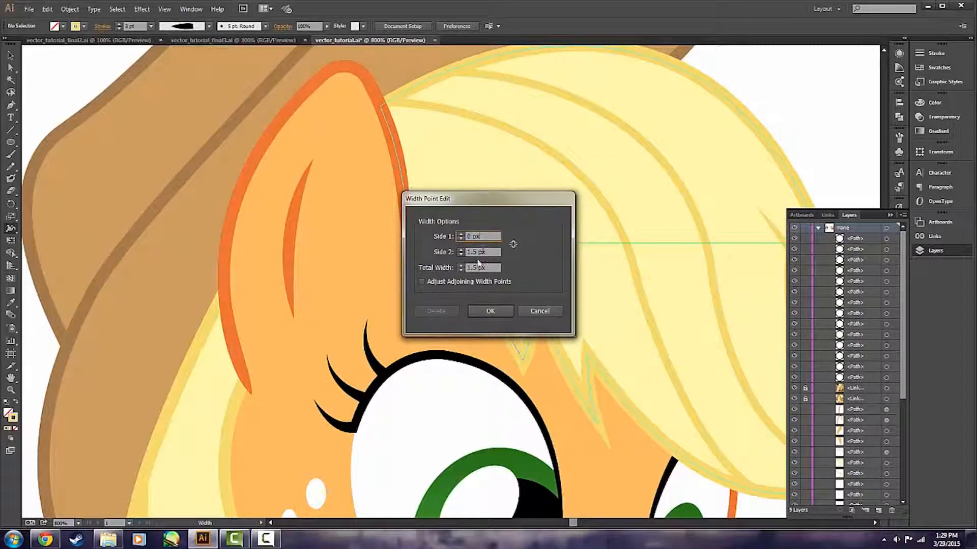
pyautogui.click(524, 312)
pyautogui.press('v')
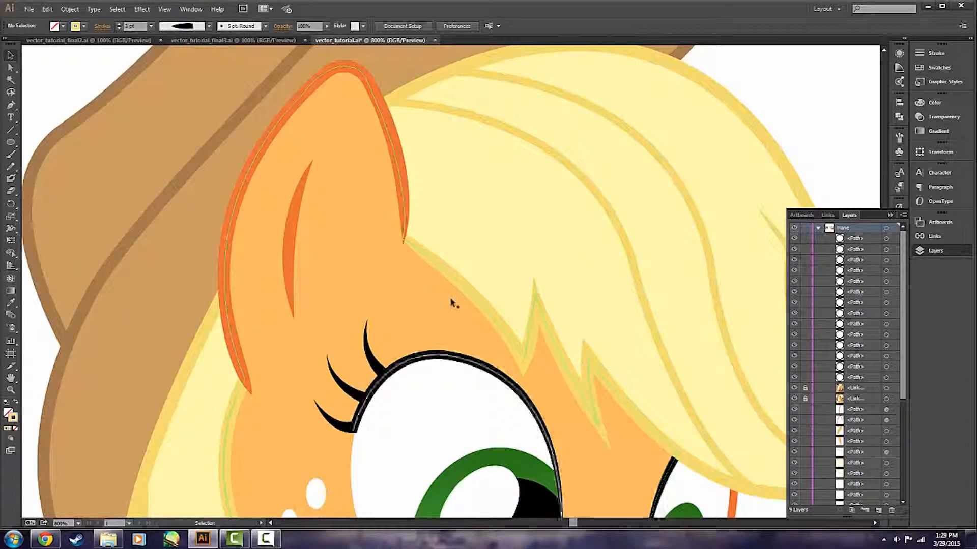
# Select the body fill near the ear outline's lower end and the fill patch at the mane's outer notch to examine both
pyautogui.scroll(-1, 261, 482)
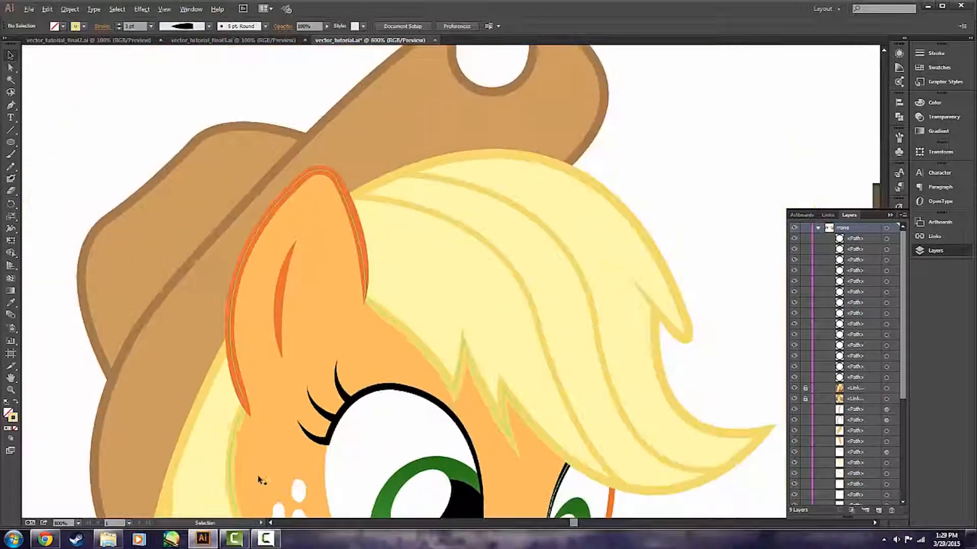
pyautogui.scroll(-2, 260, 458)
pyautogui.scroll(2, 233, 387)
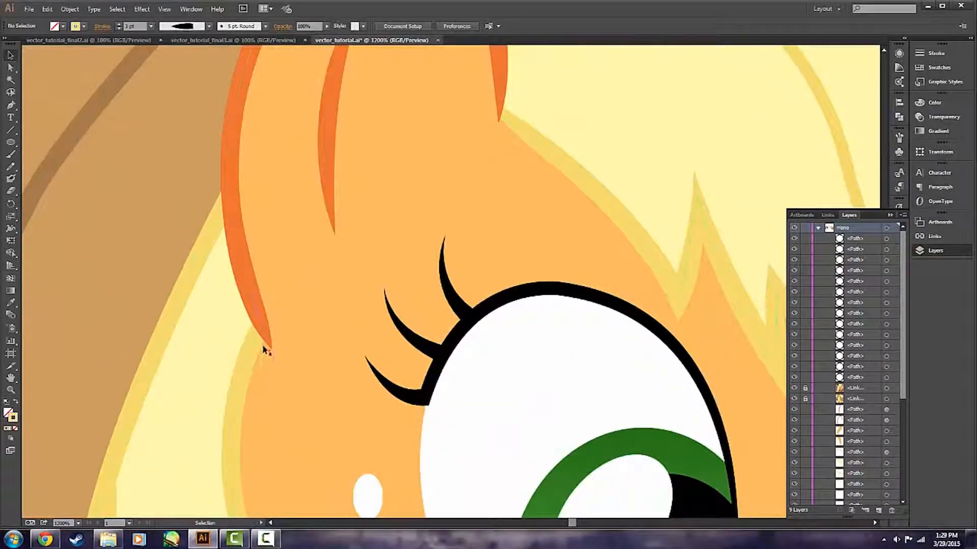
pyautogui.click(263, 352)
pyautogui.scroll(-5, 233, 397)
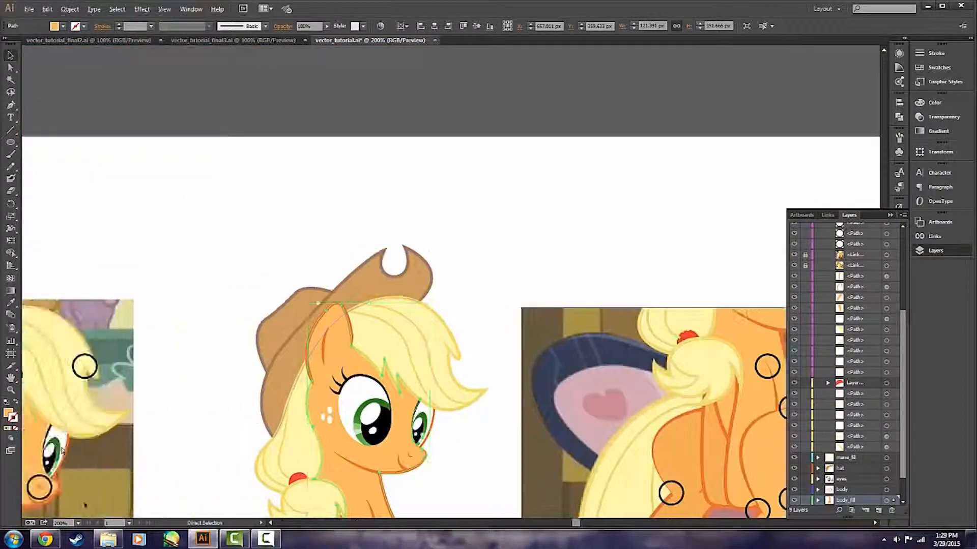
pyautogui.hscroll(-3, 62, 452)
pyautogui.hscroll(4, 563, 453)
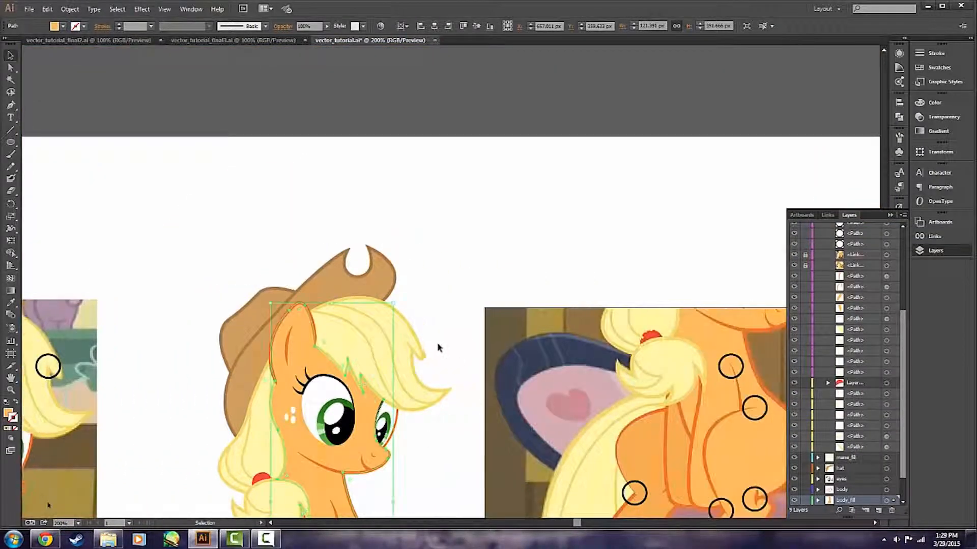
pyautogui.scroll(2, 420, 352)
pyautogui.click(412, 339)
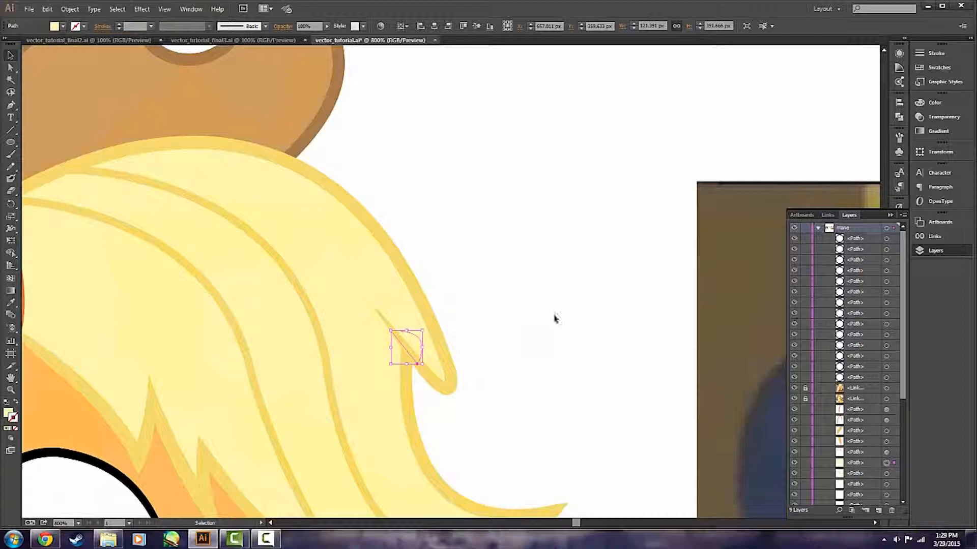
pyautogui.click(554, 313)
# Move the orange fill patch away from the ear outline's lower end, undo the move and clear the selection
pyautogui.hscroll(2, 299, 433)
pyautogui.hscroll(-4, 278, 426)
pyautogui.hscroll(-4, 279, 426)
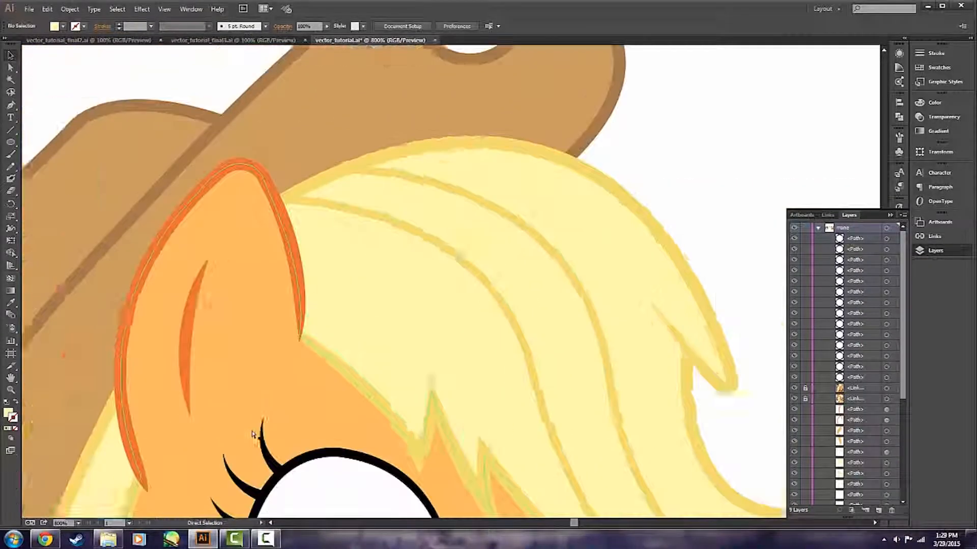
pyautogui.scroll(-2, 251, 436)
pyautogui.moveTo(227, 371); pyautogui.dragTo(275, 351)
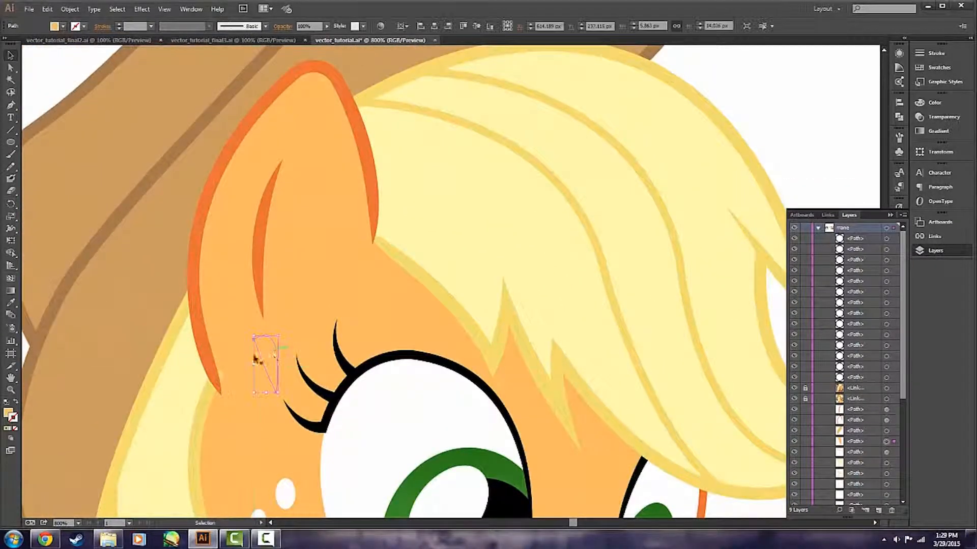
pyautogui.hotkey('ctrl', 'z')
pyautogui.click(837, 146)
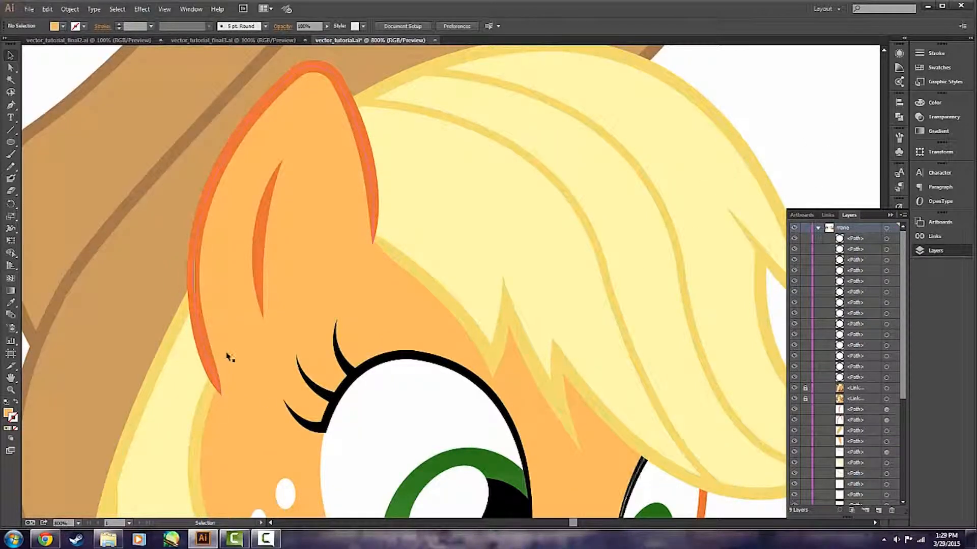
# Compare the circled fringe spike in the original frame with the same spot on the vector pony
pyautogui.scroll(-1, 252, 461)
pyautogui.scroll(-2, 270, 376)
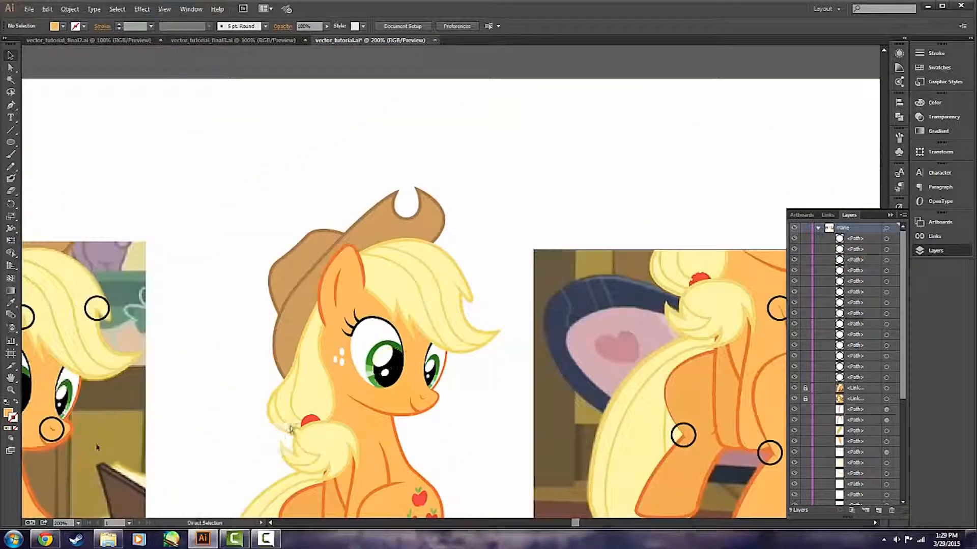
pyautogui.scroll(-2, 293, 431)
pyautogui.scroll(-2, 293, 431)
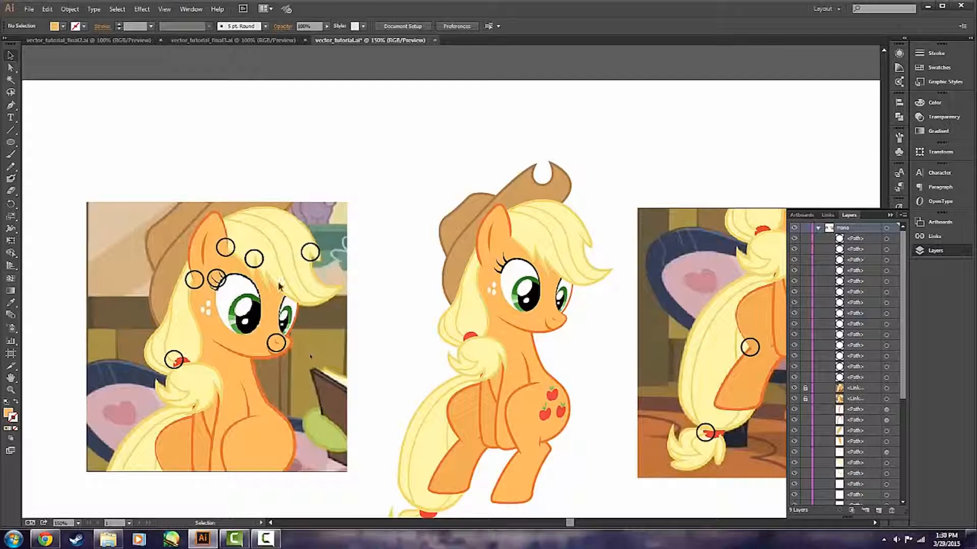
pyautogui.scroll(2, 252, 267)
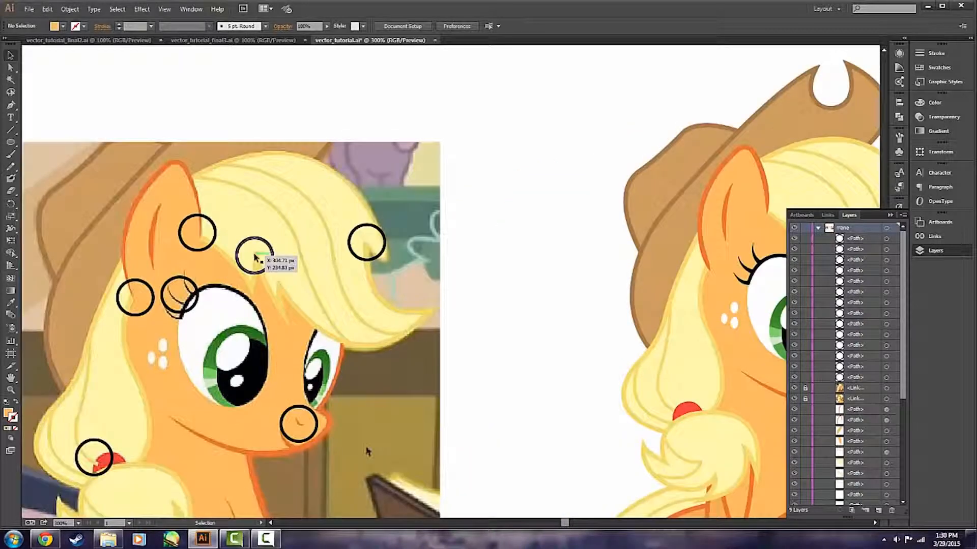
pyautogui.hscroll(5, 418, 240)
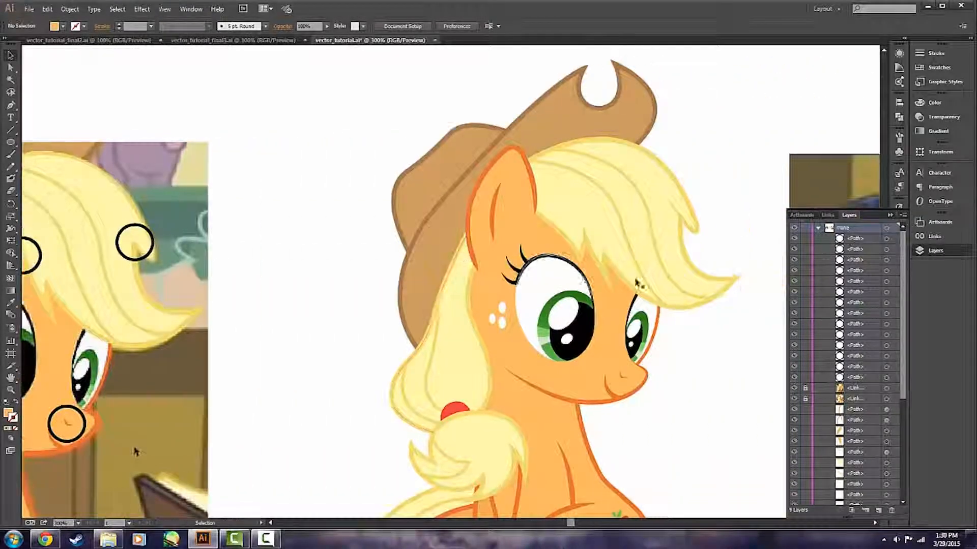
pyautogui.scroll(1, 725, 235)
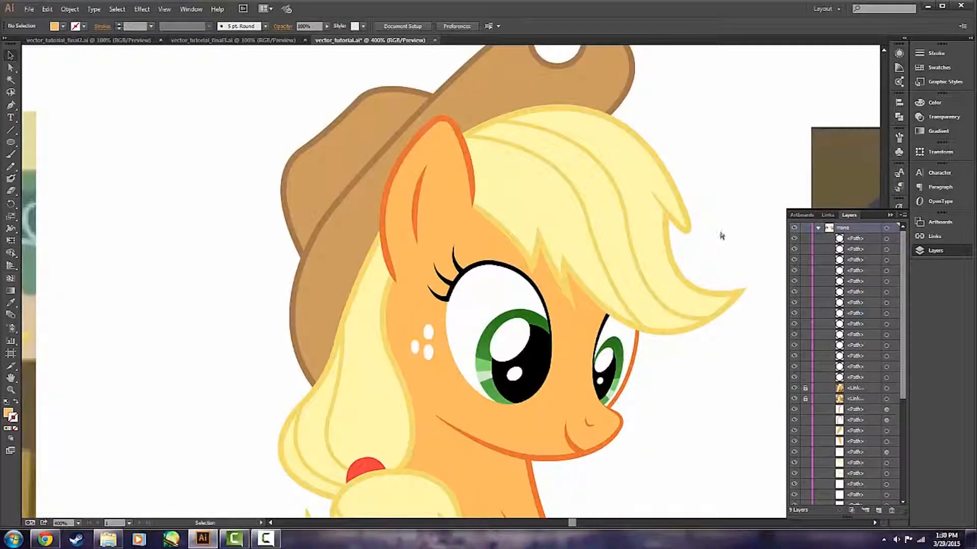
pyautogui.hscroll(2, 721, 236)
# Check the width profile and brush definition of the front fringe outline, and compare its spikes with the original frame
pyautogui.click(510, 283)
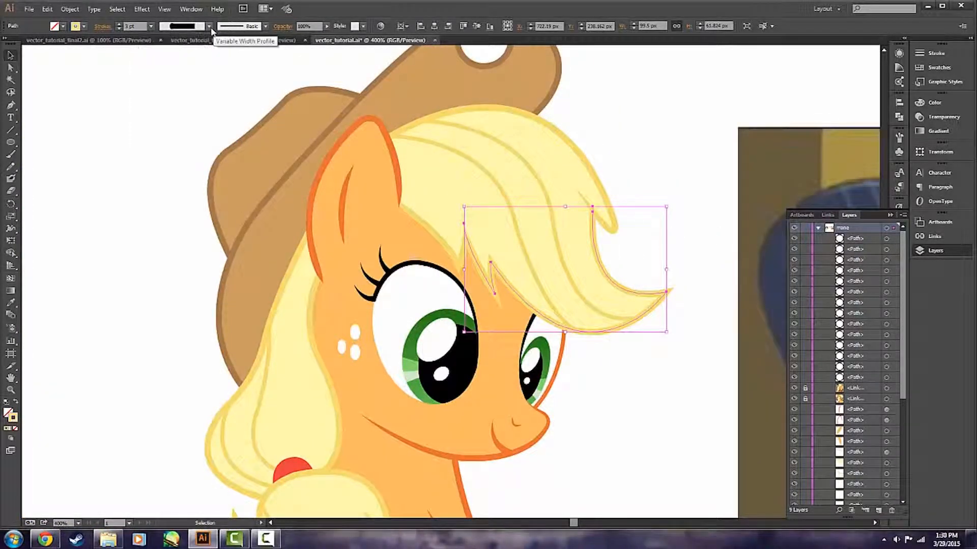
pyautogui.click(266, 27)
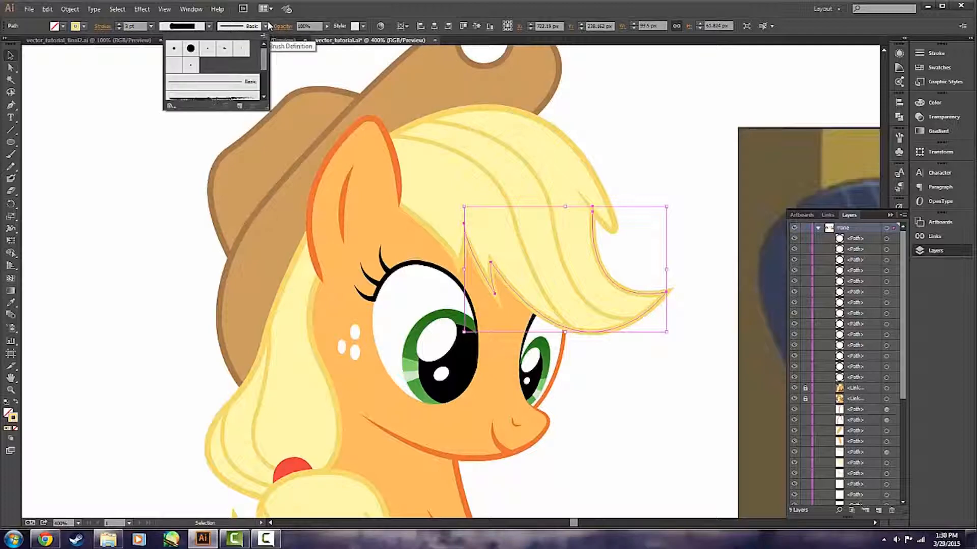
pyautogui.click(268, 27)
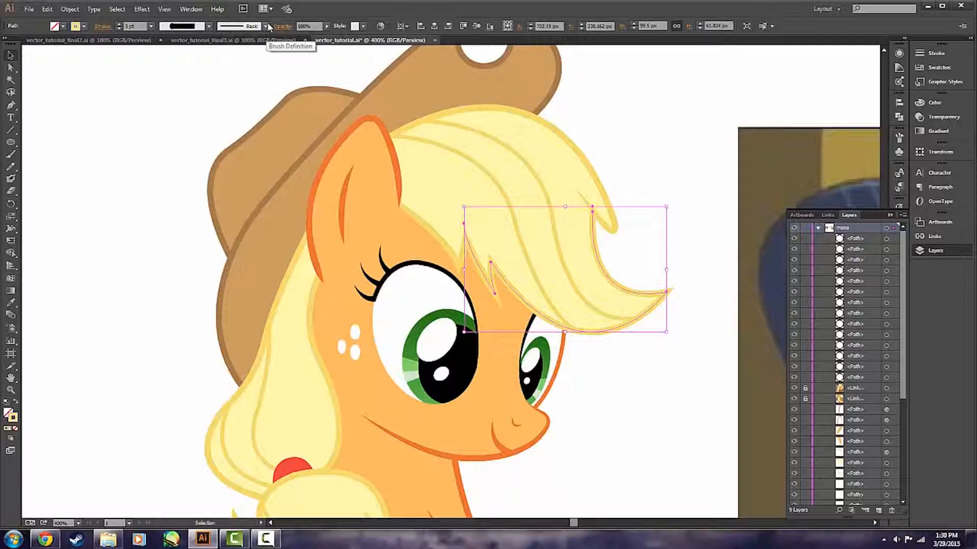
pyautogui.click(693, 274)
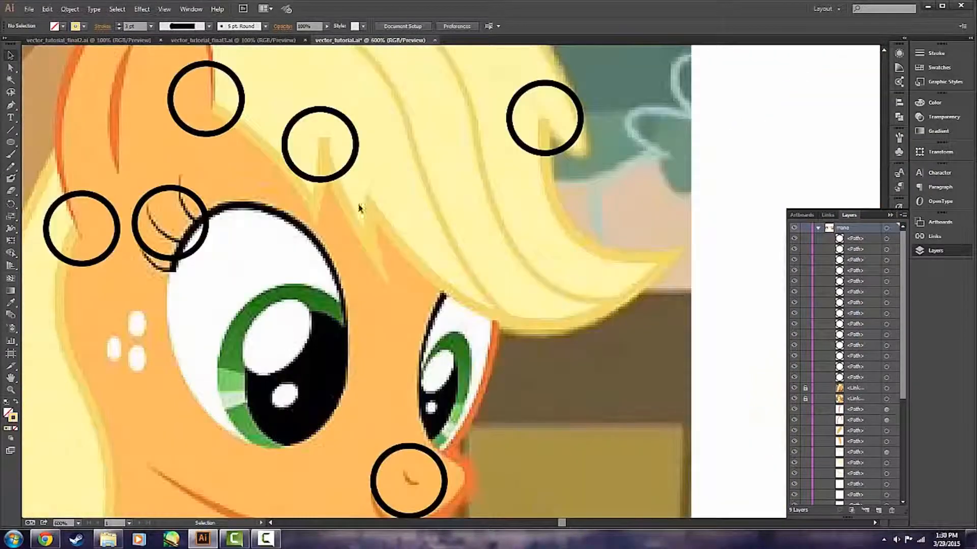
pyautogui.scroll(-2, 339, 196)
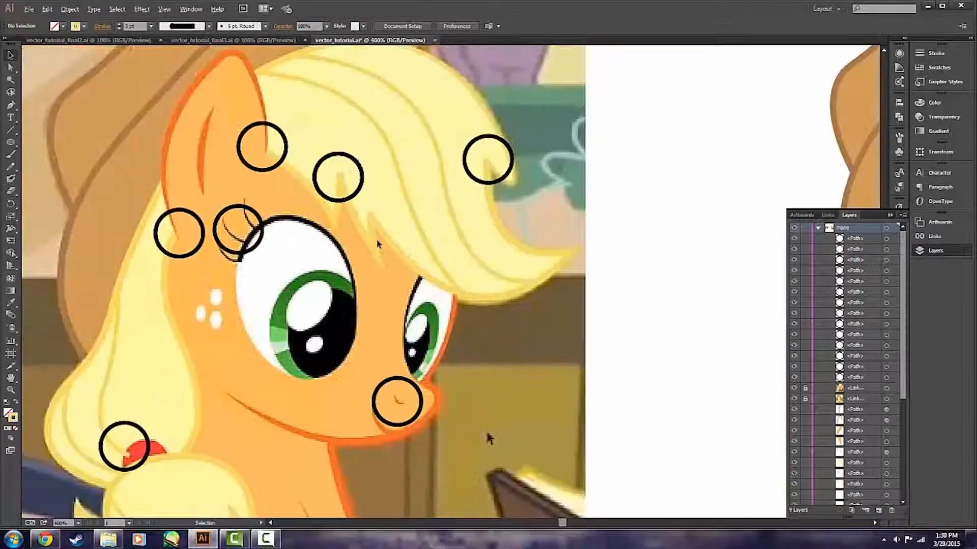
pyautogui.hscroll(8, 376, 195)
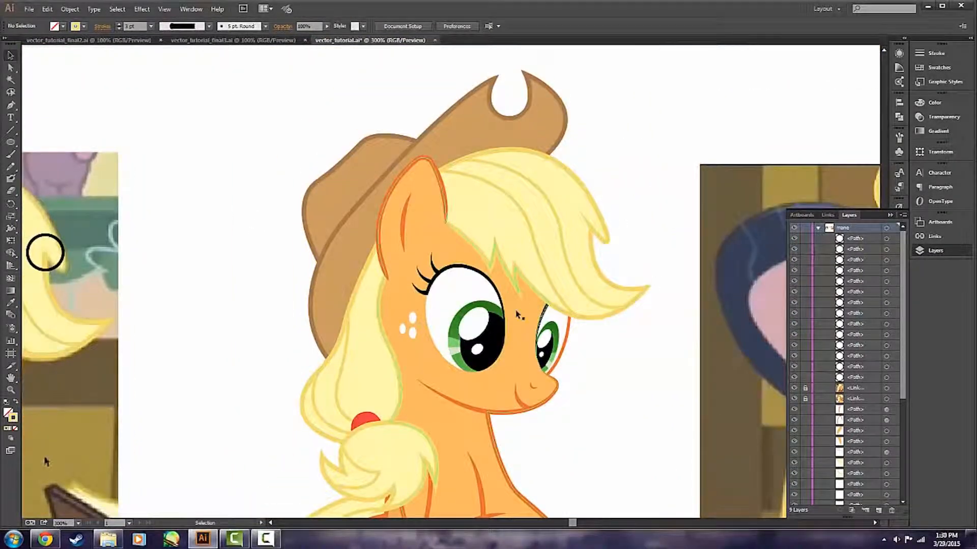
# Select the two fringe outlines that meet at the spike above the eye one after the other to compare their extents
pyautogui.scroll(2, 509, 279)
pyautogui.click(492, 242)
pyautogui.click(471, 252)
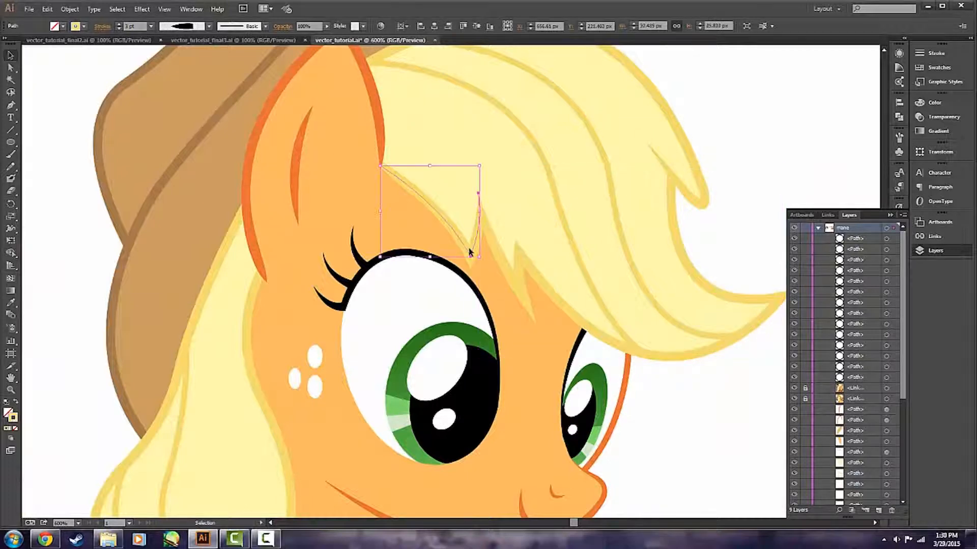
pyautogui.click(740, 118)
pyautogui.click(497, 258)
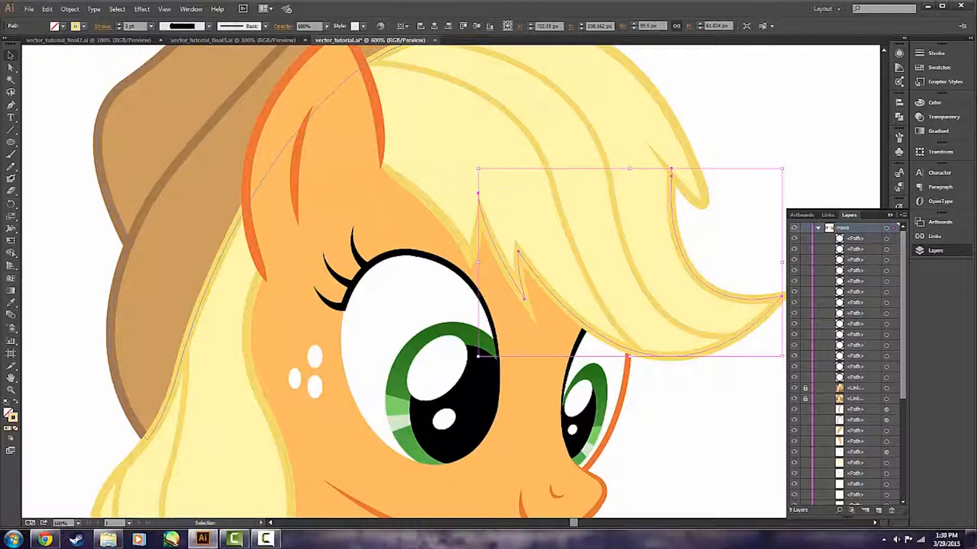
pyautogui.click(735, 105)
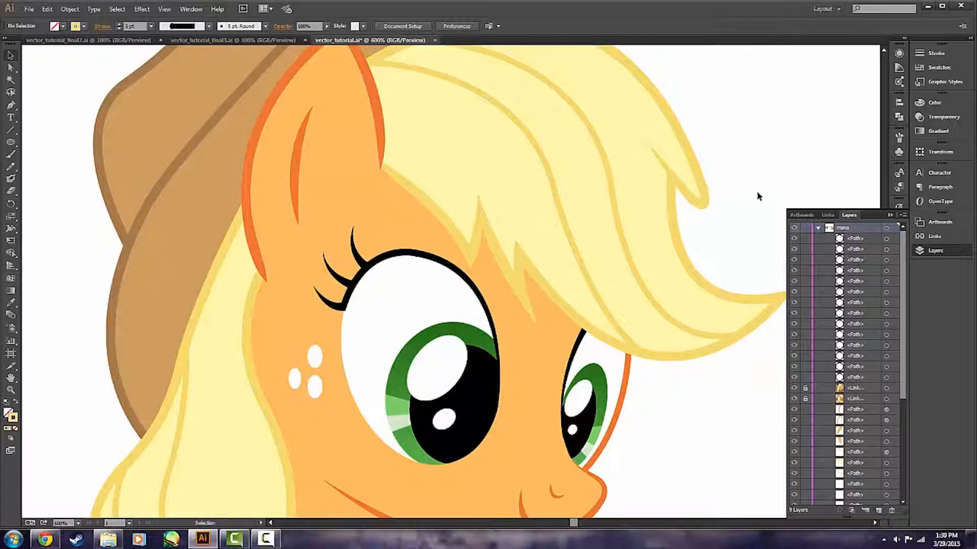
# Isolate the front fringe outline and inspect the width point at its upper tip with the Width tool, changing nothing
pyautogui.click(503, 257)
pyautogui.click(747, 152)
pyautogui.doubleClick(516, 271)
pyautogui.hotkey('shift', 'w')
pyautogui.scroll(3, 482, 191)
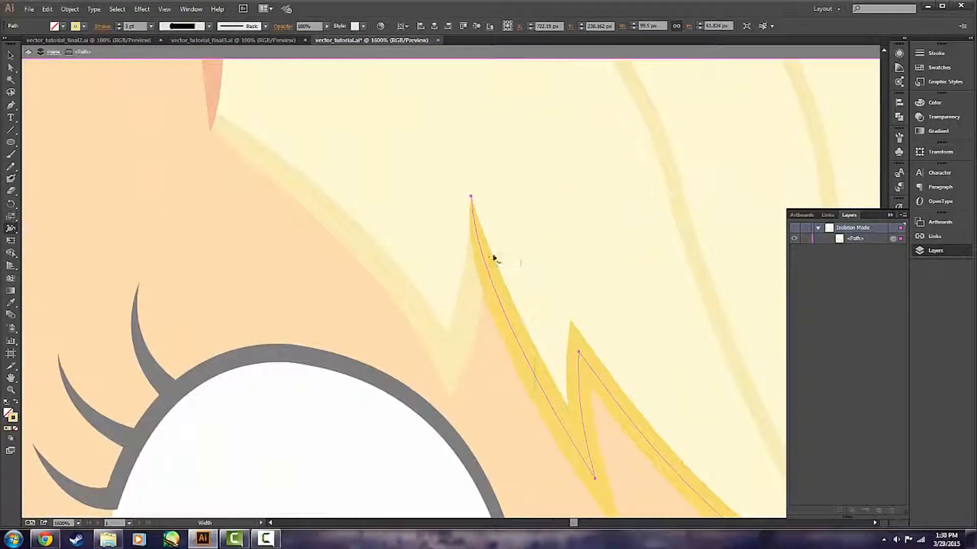
pyautogui.doubleClick(471, 198)
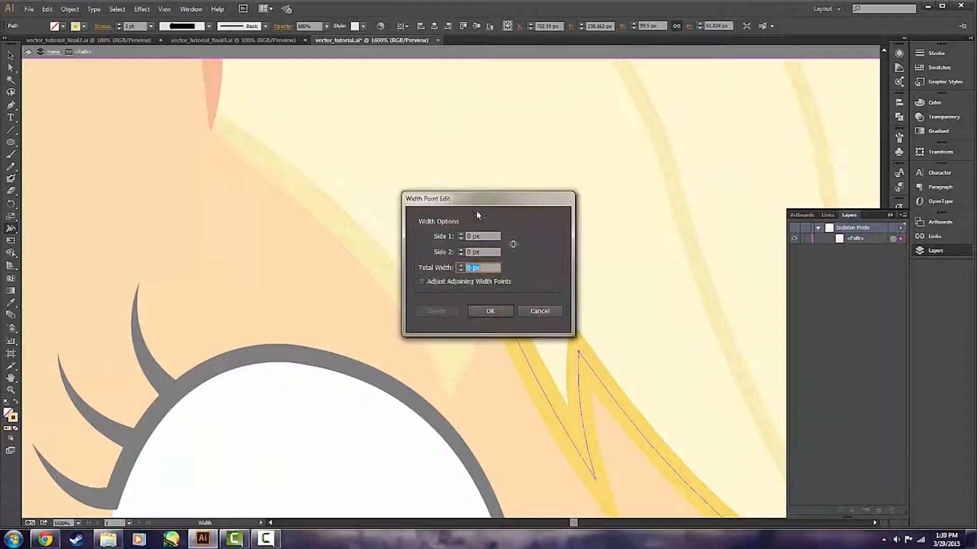
pyautogui.click(535, 309)
pyautogui.press('v')
pyautogui.click(466, 300)
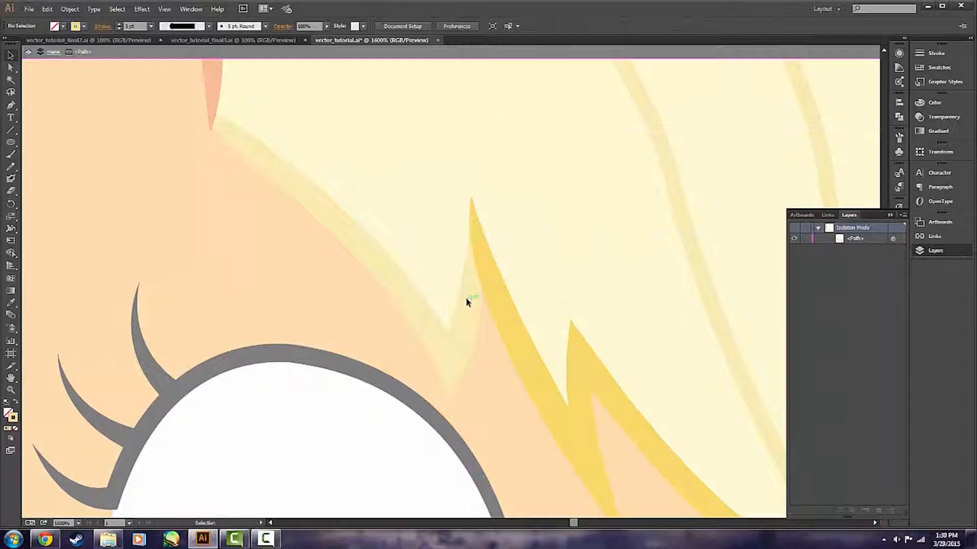
# Isolate the short fringe outline beneath the ear, examine its tapered tip, and exit isolation to review the whole pony
pyautogui.scroll(-2, 481, 307)
pyautogui.doubleClick(480, 318)
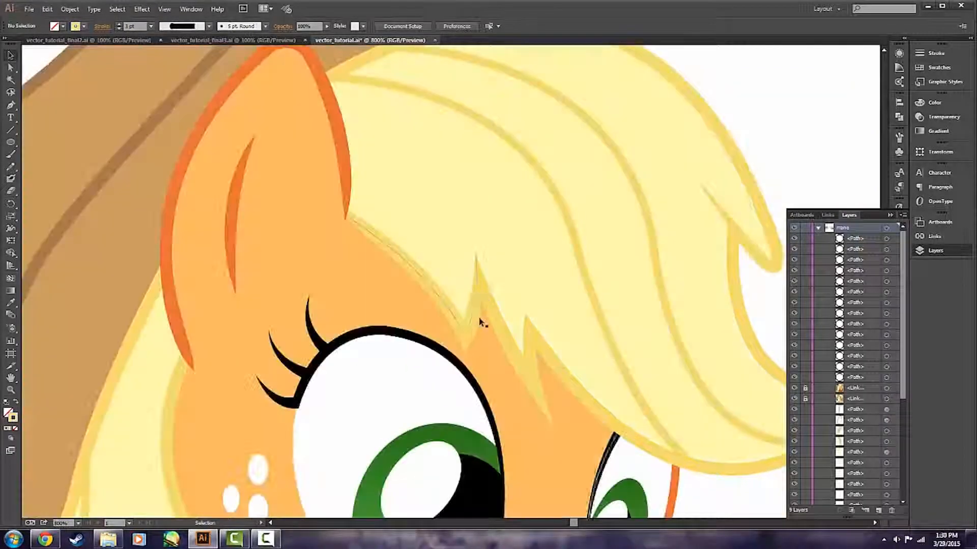
pyautogui.click(476, 318)
pyautogui.doubleClick(476, 319)
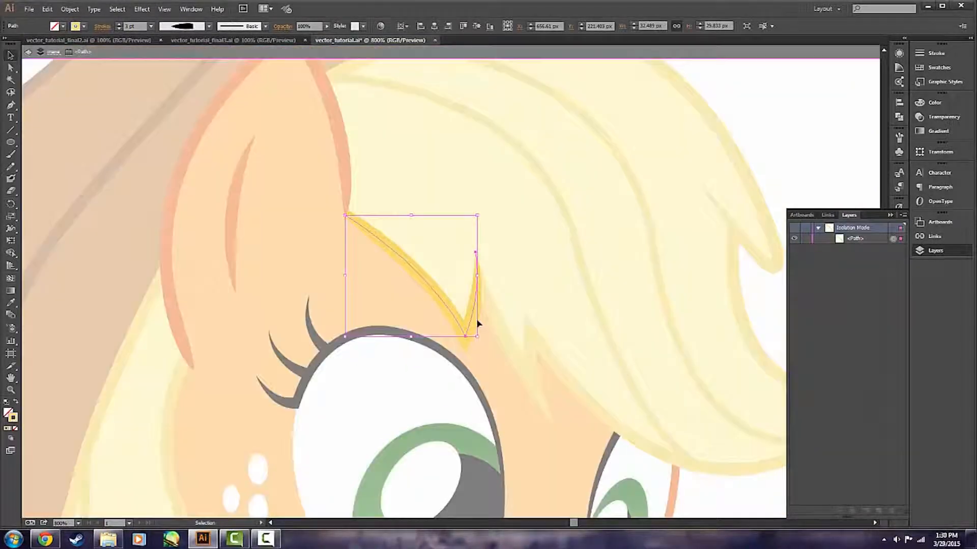
pyautogui.click(549, 272)
pyautogui.scroll(2, 492, 294)
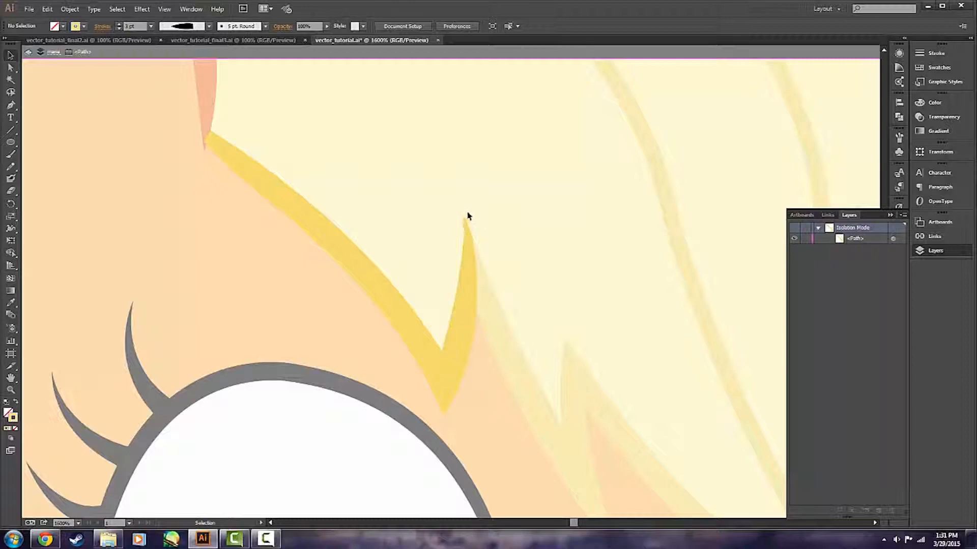
pyautogui.scroll(-1, 462, 246)
pyautogui.doubleClick(354, 294)
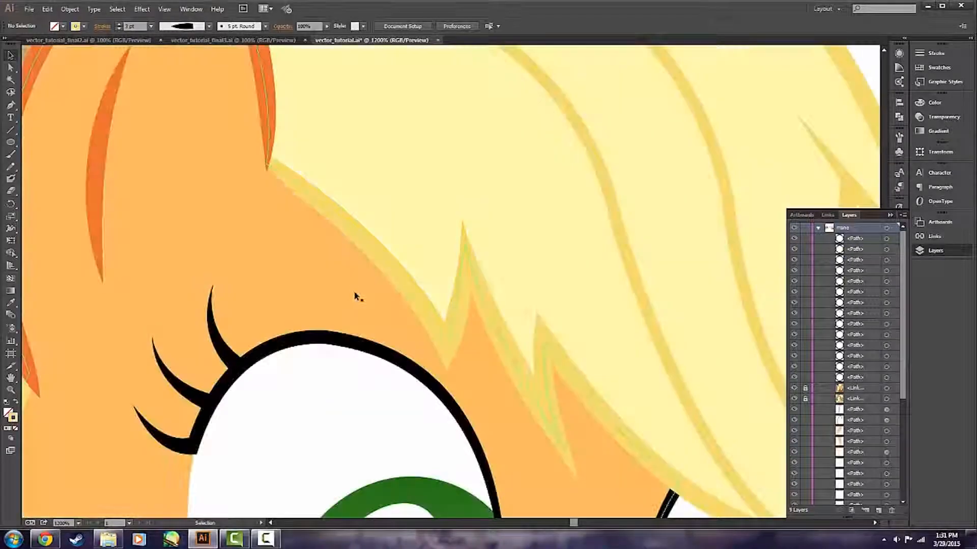
pyautogui.scroll(-1, 483, 298)
pyautogui.scroll(-3, 509, 305)
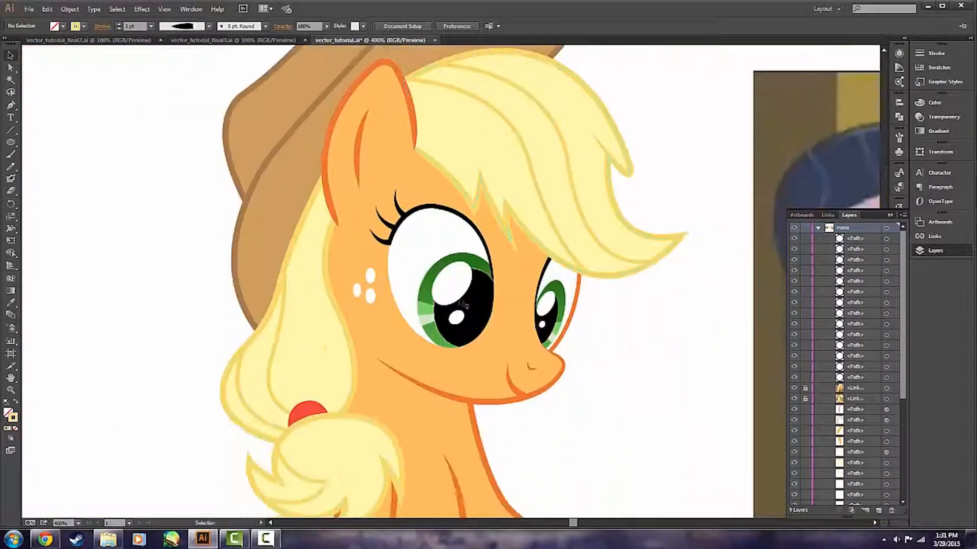
pyautogui.scroll(-1, 461, 305)
pyautogui.scroll(-3, 534, 331)
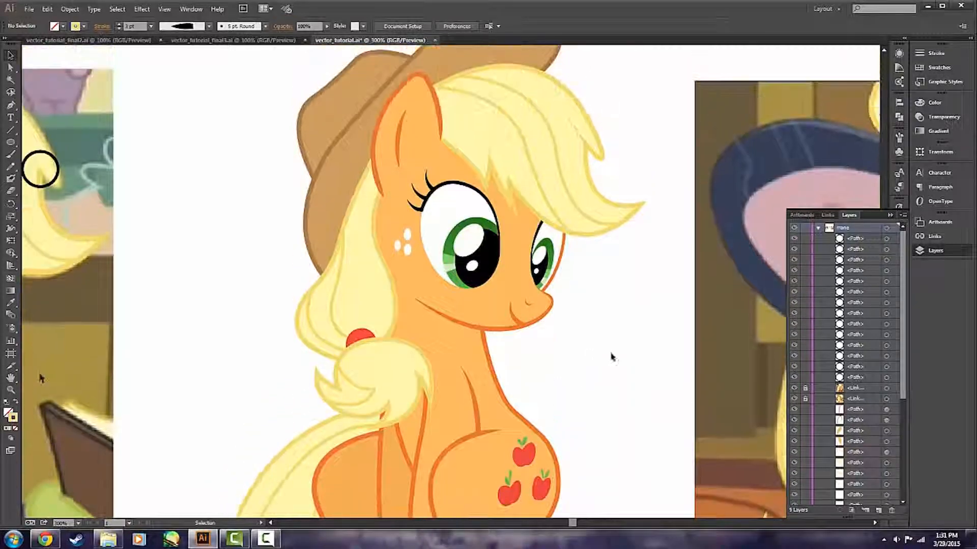
# Compare the whole pony vector with the circled line ends on the neck, legs and tail in the lower-body reference frame
pyautogui.scroll(2, 612, 357)
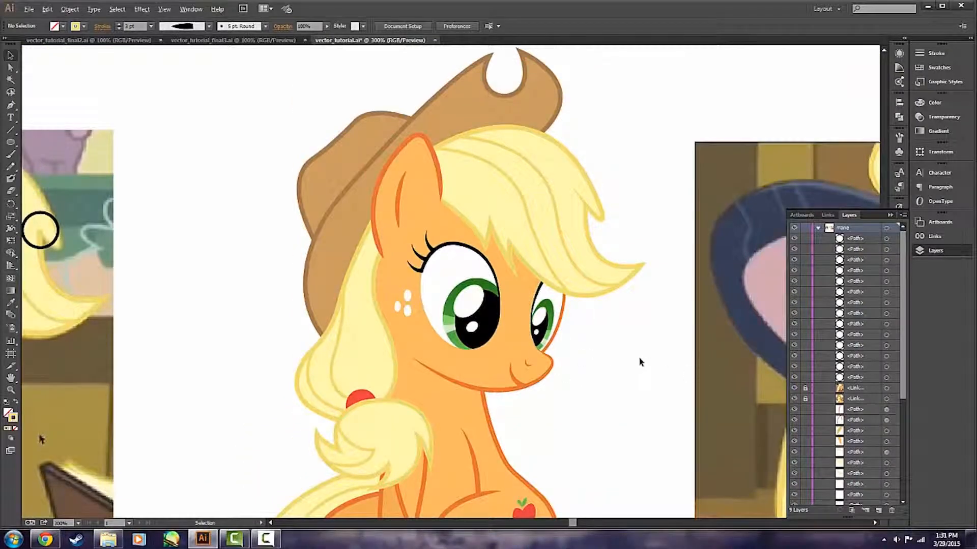
pyautogui.scroll(-1, 639, 359)
pyautogui.scroll(-3, 639, 355)
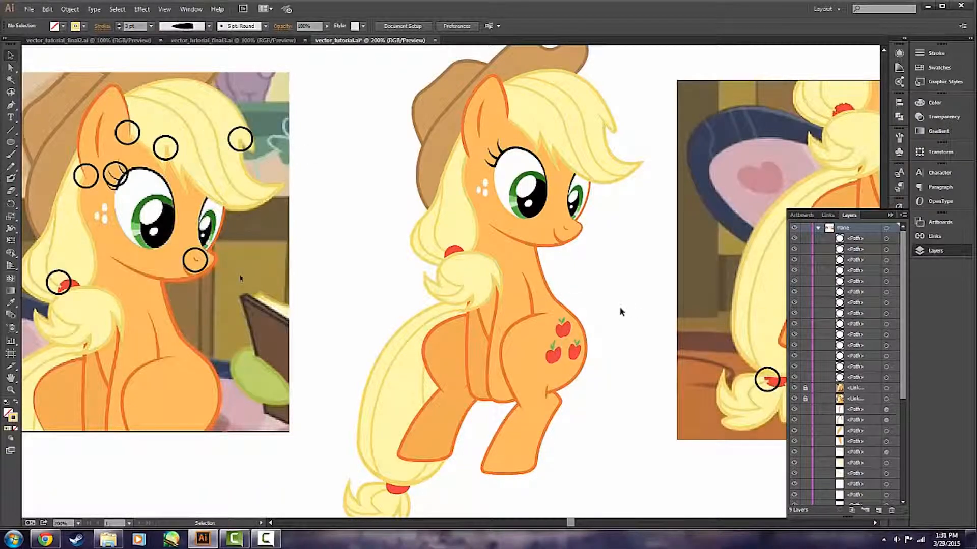
pyautogui.scroll(-3, 471, 294)
pyautogui.scroll(1, 392, 308)
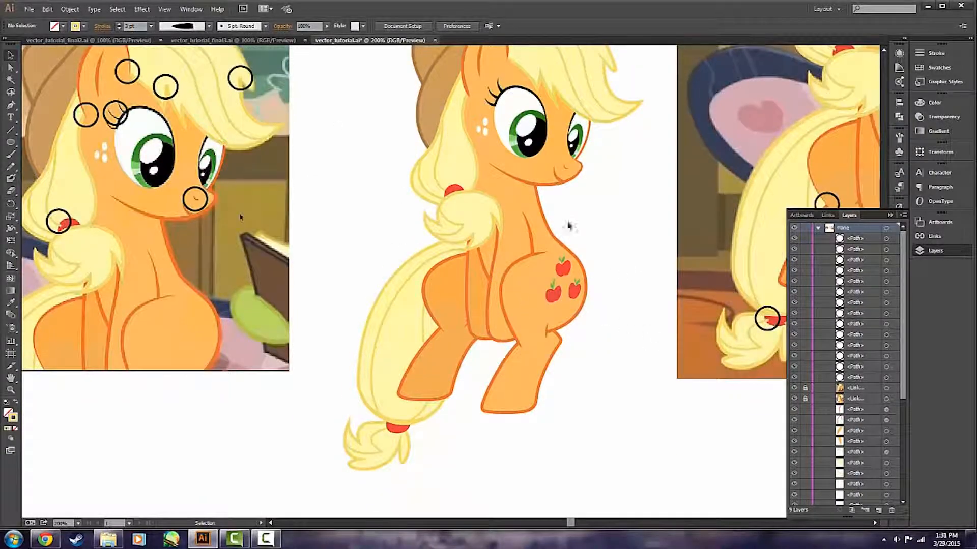
pyautogui.hscroll(7, 568, 225)
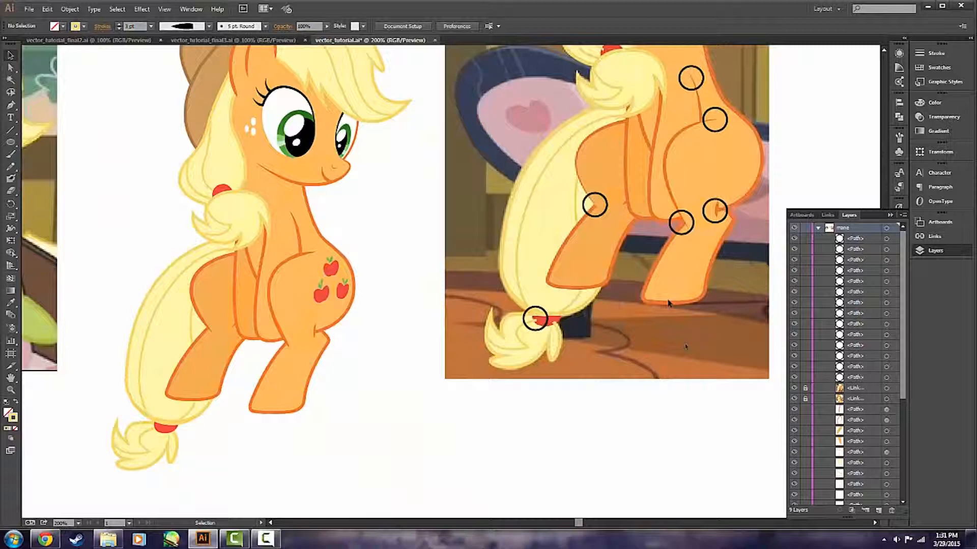
pyautogui.scroll(1, 413, 185)
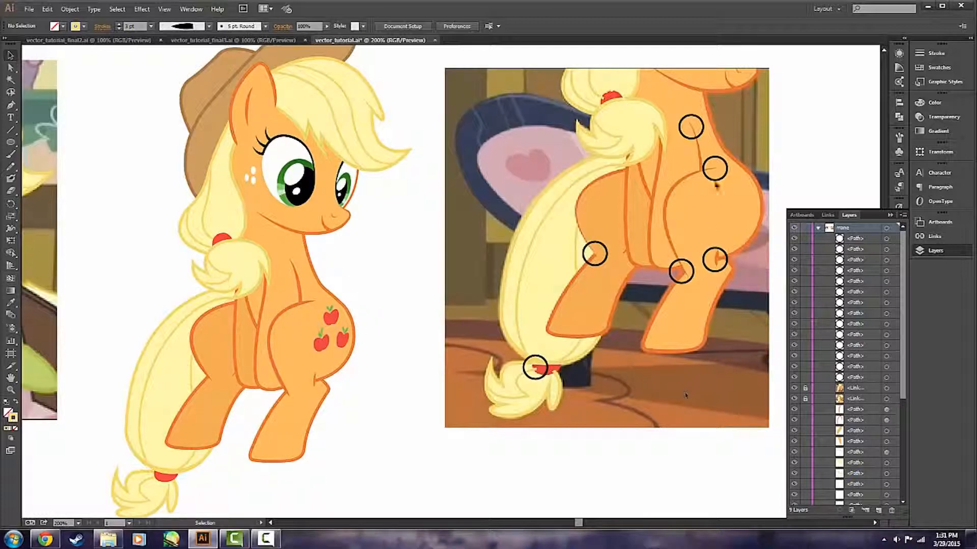
pyautogui.scroll(1, 300, 290)
# Inspect the width points of the short tapered line on the neck with the Width tool, undoing any change
pyautogui.hotkey('shift', 'w')
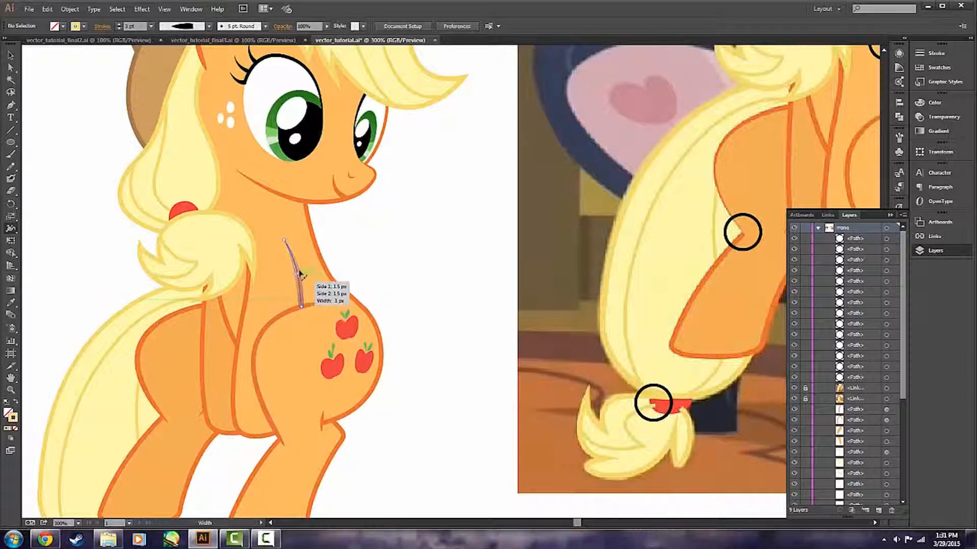
pyautogui.hotkey('ctrl', 'z')
pyautogui.press('v')
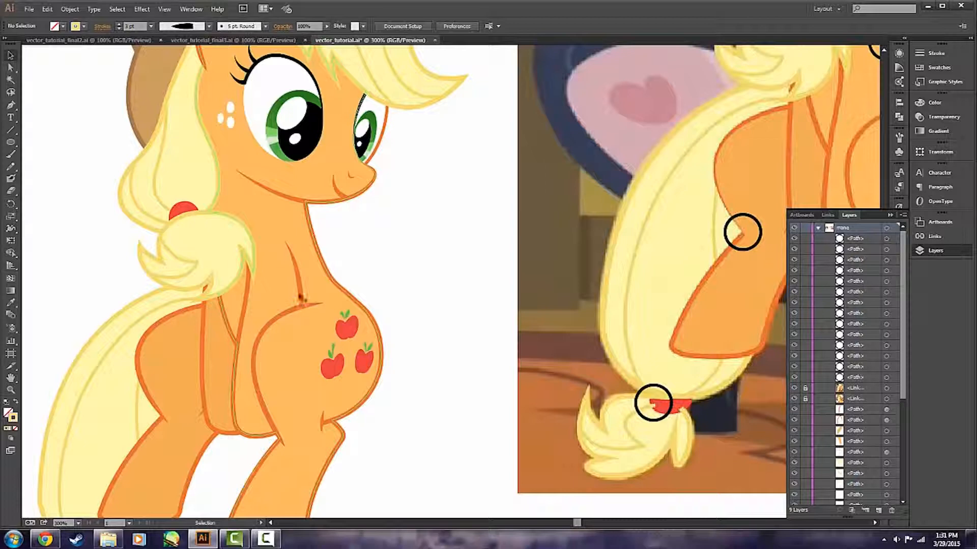
pyautogui.hotkey('shift', 'w')
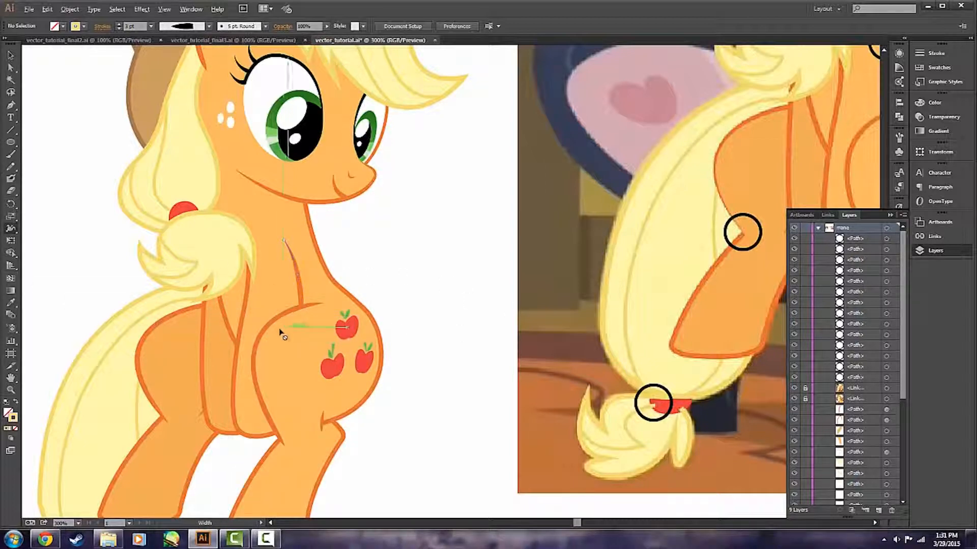
pyautogui.scroll(2, 302, 308)
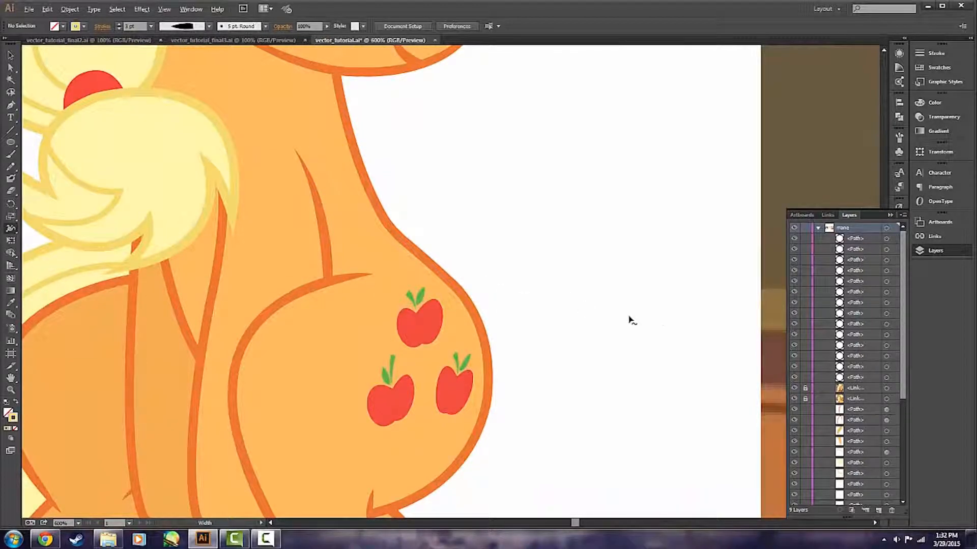
pyautogui.scroll(-2, 631, 320)
pyautogui.moveTo(661, 320); pyautogui.dragTo(404, 308)
pyautogui.scroll(-1, 410, 307)
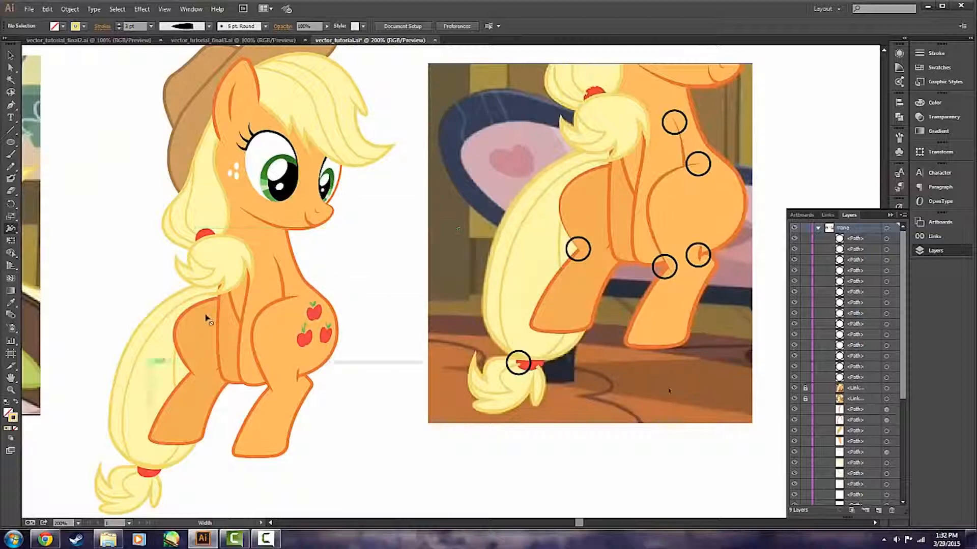
# Select the short line at the front leg joint to check its shape and width profile, and deselect it
pyautogui.press('v')
pyautogui.scroll(2, 269, 389)
pyautogui.click(331, 358)
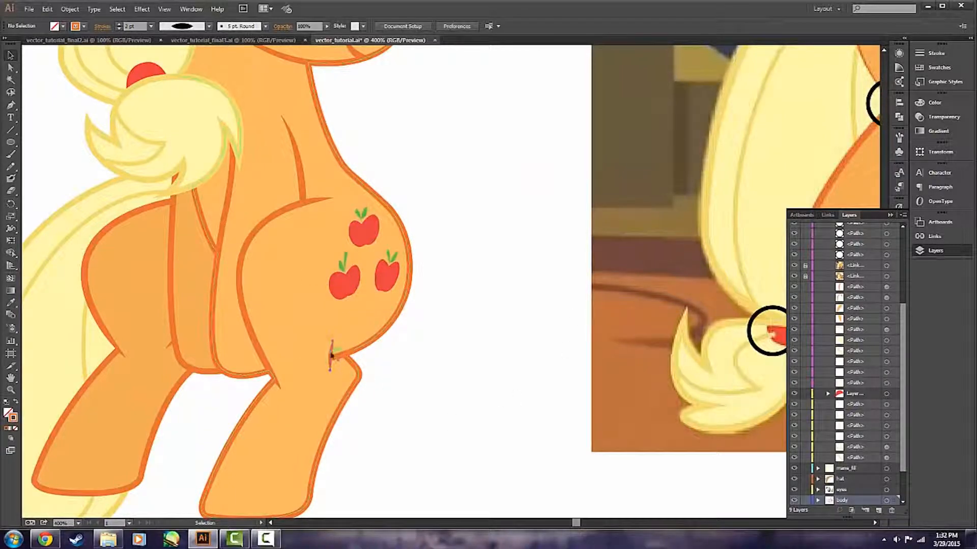
pyautogui.click(479, 227)
pyautogui.scroll(-5, 479, 231)
pyautogui.scroll(3, 605, 230)
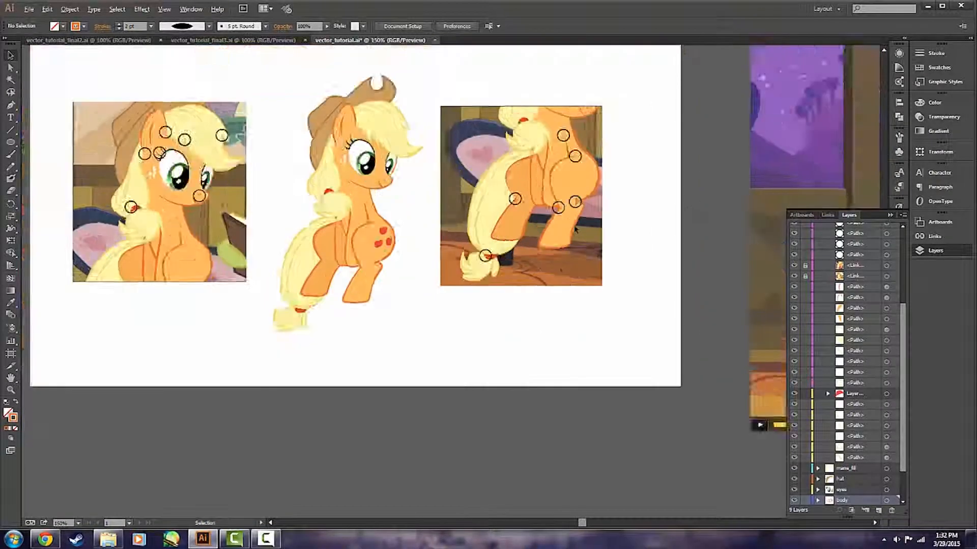
# Select the red tail tie to show that it is a separate shape, deselect it, and examine its edges up close
pyautogui.hscroll(-2, 279, 351)
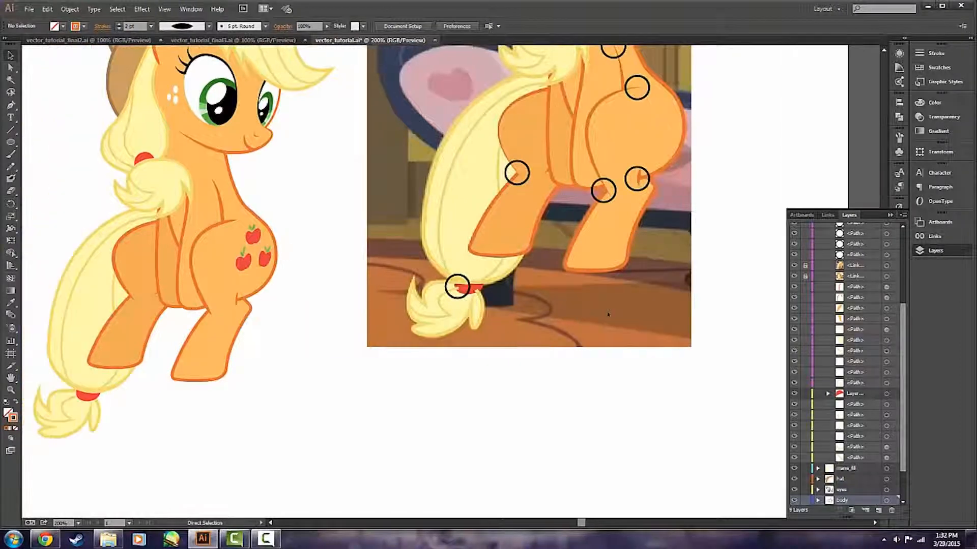
pyautogui.scroll(2, 466, 401)
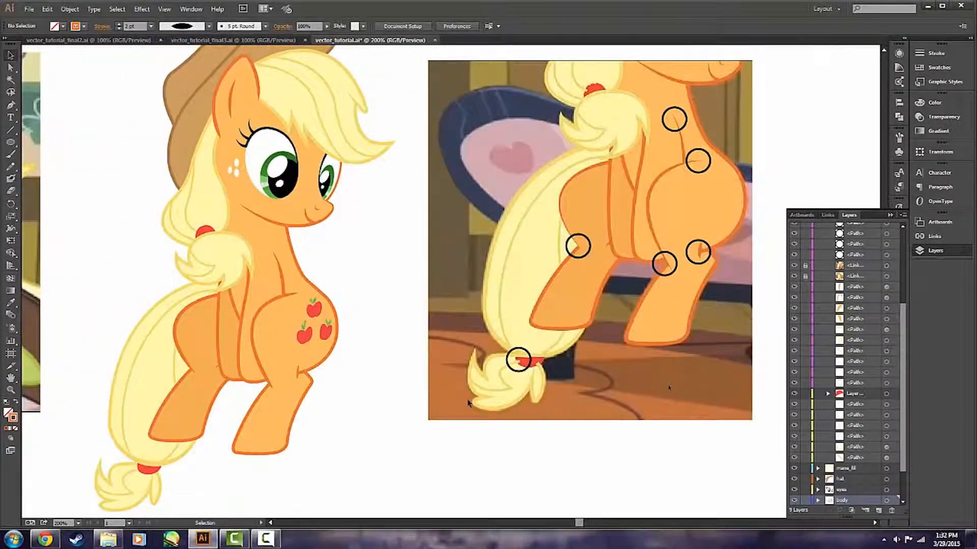
pyautogui.hscroll(-2, 357, 412)
pyautogui.scroll(-2, 324, 419)
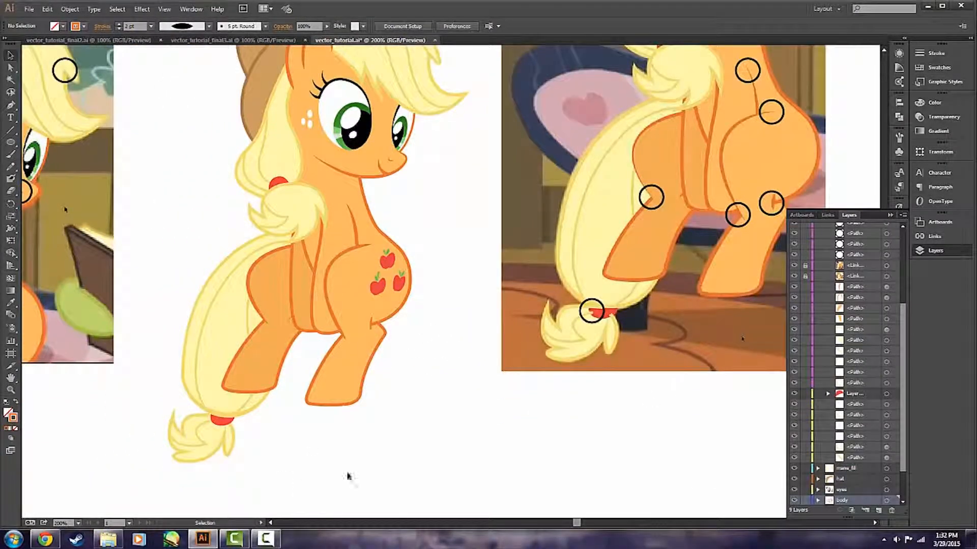
pyautogui.scroll(1, 157, 489)
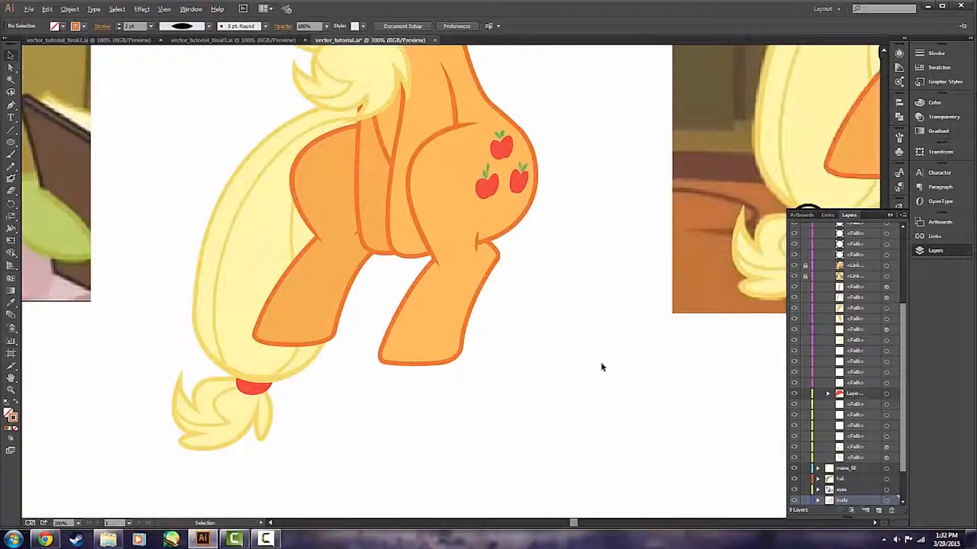
pyautogui.scroll(-1, 602, 366)
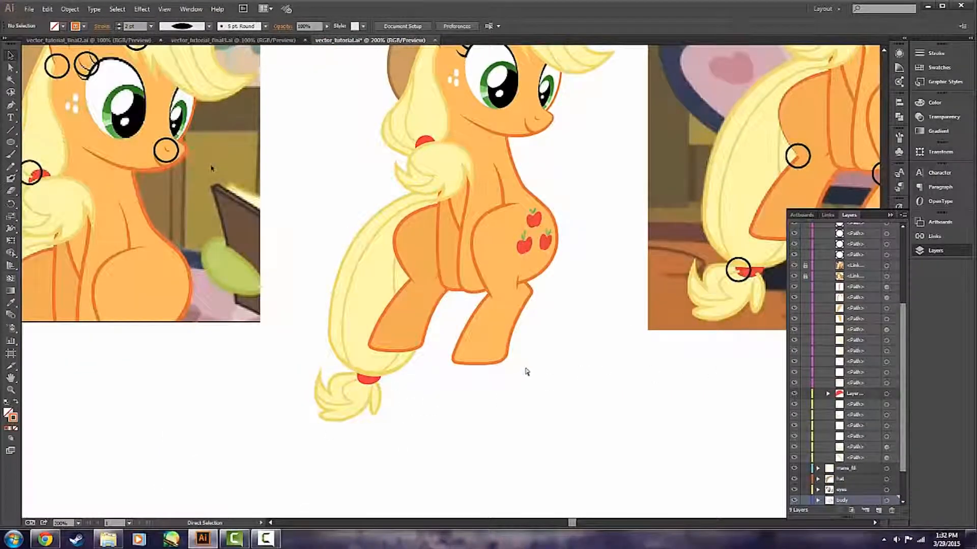
pyautogui.hscroll(2, 574, 389)
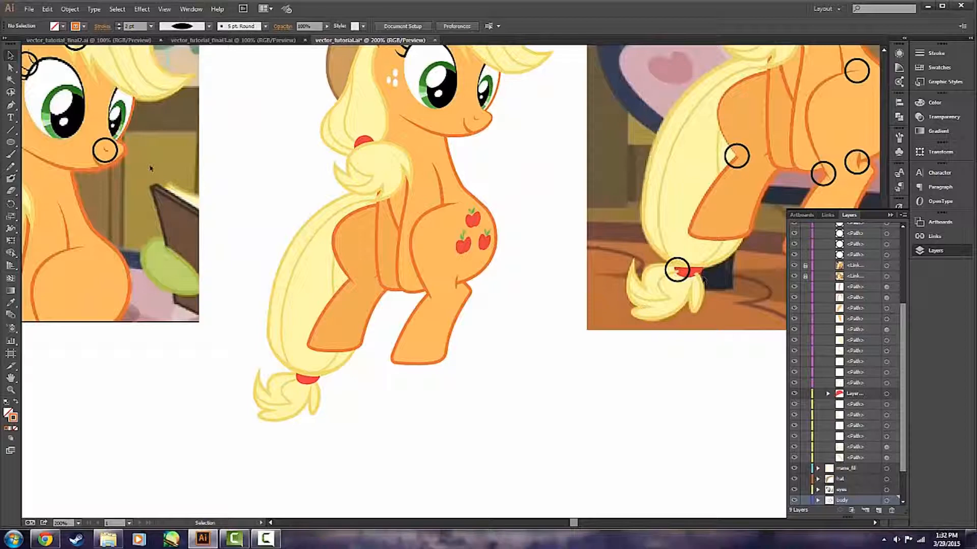
pyautogui.click(310, 379)
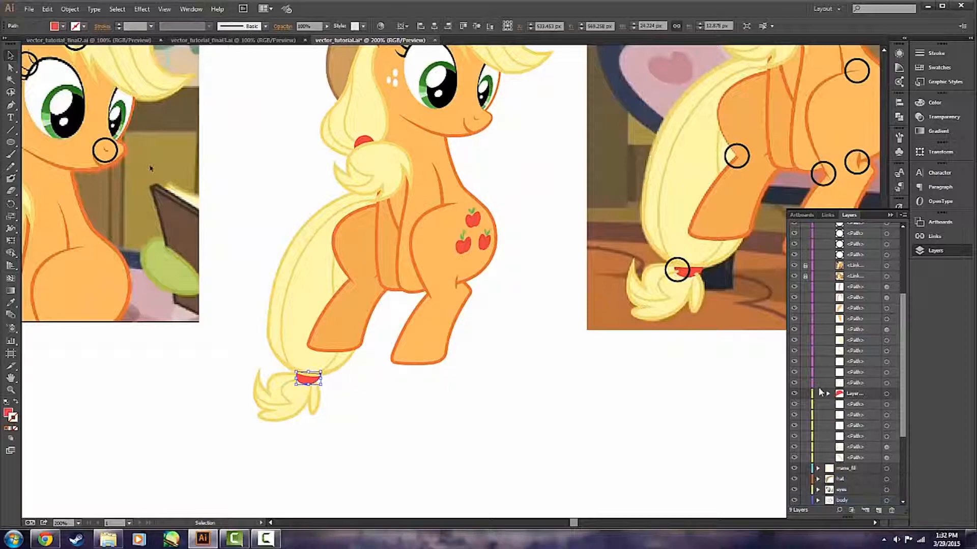
pyautogui.click(567, 398)
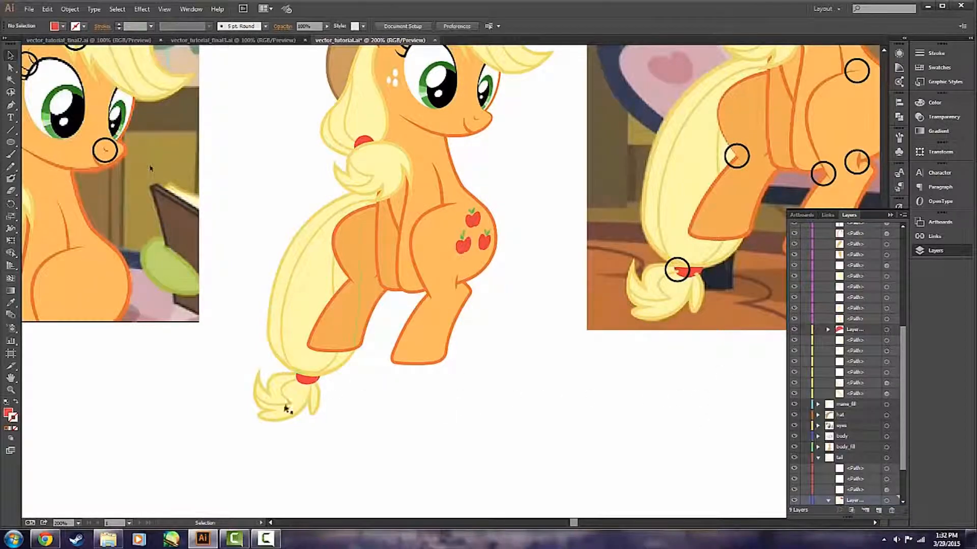
pyautogui.scroll(3, 290, 377)
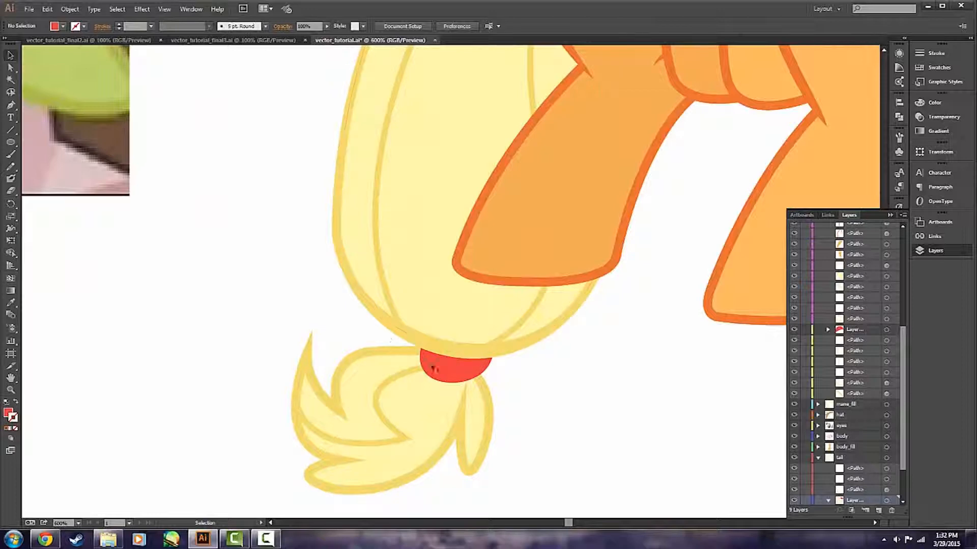
pyautogui.scroll(-3, 632, 388)
# Examine the circled tail tie in the lower-body reference frame and compare it with the one in the vector
pyautogui.hscroll(3, 662, 306)
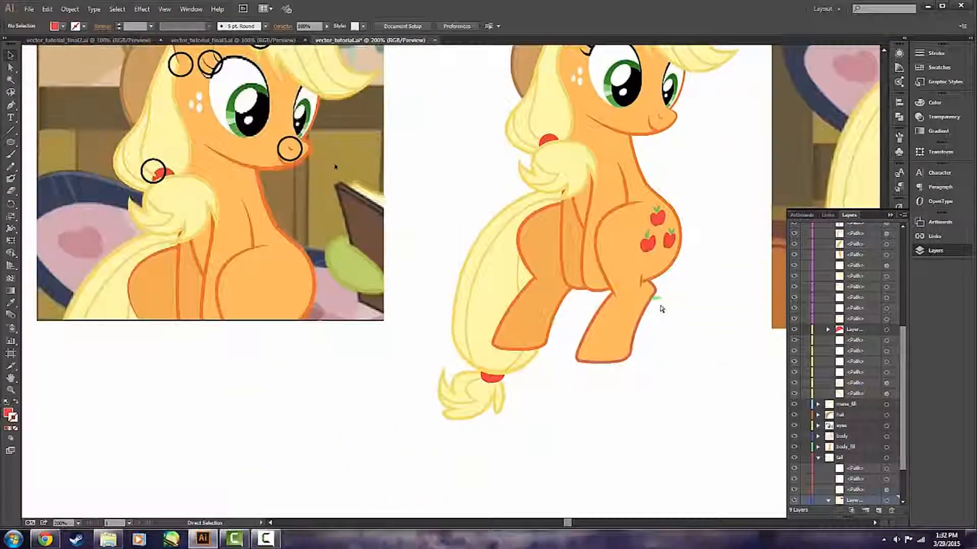
pyautogui.hscroll(2, 644, 299)
pyautogui.scroll(4, 642, 267)
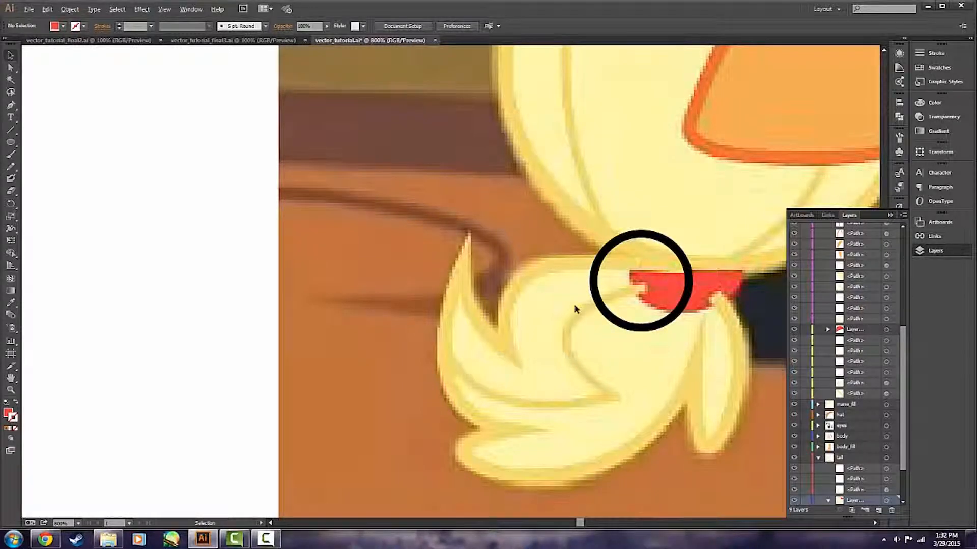
pyautogui.scroll(-2, 582, 307)
pyautogui.hscroll(-5, 397, 395)
pyautogui.hscroll(-2, 232, 428)
pyautogui.scroll(-3, 213, 432)
# Try moving the red tail tie's upper-left anchor point down and back up to show how it tucks beneath the tail outline
pyautogui.press('a')
pyautogui.click(168, 431)
pyautogui.hscroll(-2, 158, 445)
pyautogui.scroll(3, 151, 452)
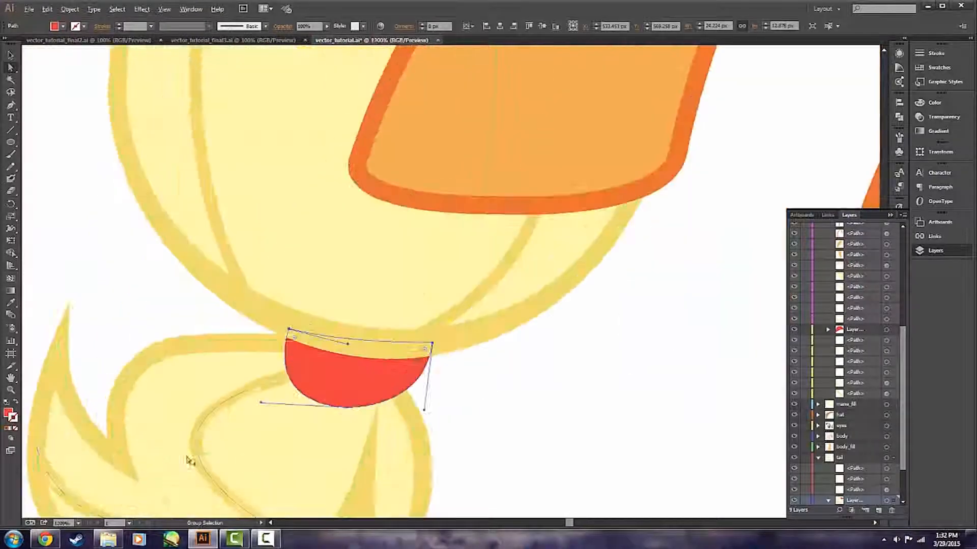
pyautogui.click(289, 330)
pyautogui.moveTo(289, 330)
pyautogui.mouseDown()
pyautogui.moveTo(286, 361)
pyautogui.moveTo(290, 339)
pyautogui.mouseUp()
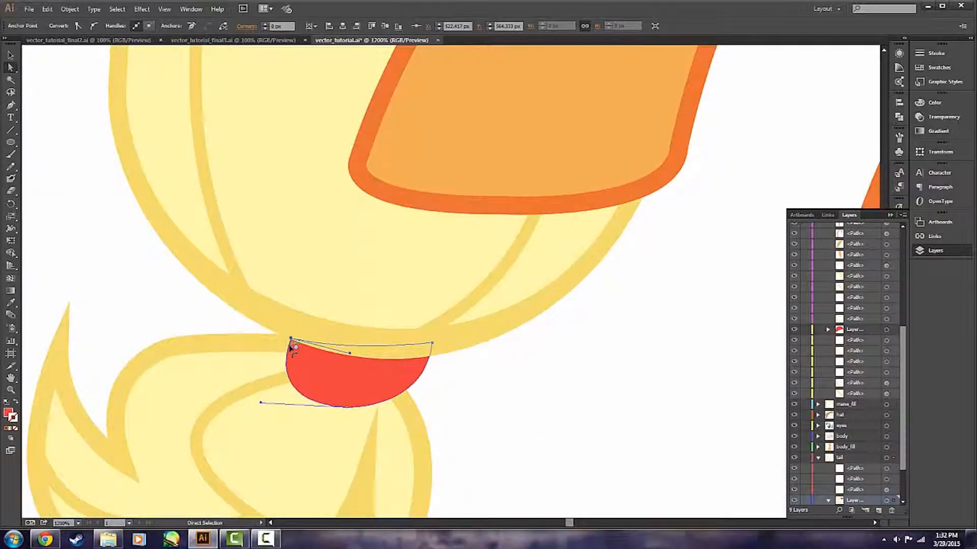
pyautogui.moveTo(290, 339); pyautogui.dragTo(288, 326)
pyautogui.hotkey('ctrl', 'z')
pyautogui.click(334, 377)
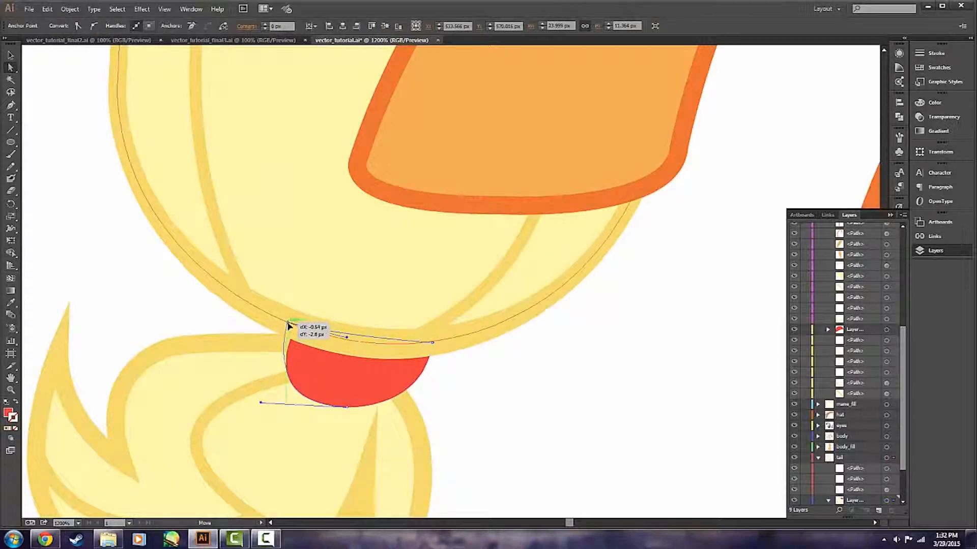
pyautogui.click(467, 416)
# Undo the anchor point moves on the red tail tie, deselect it, and review the whole artboard
pyautogui.scroll(-3, 642, 441)
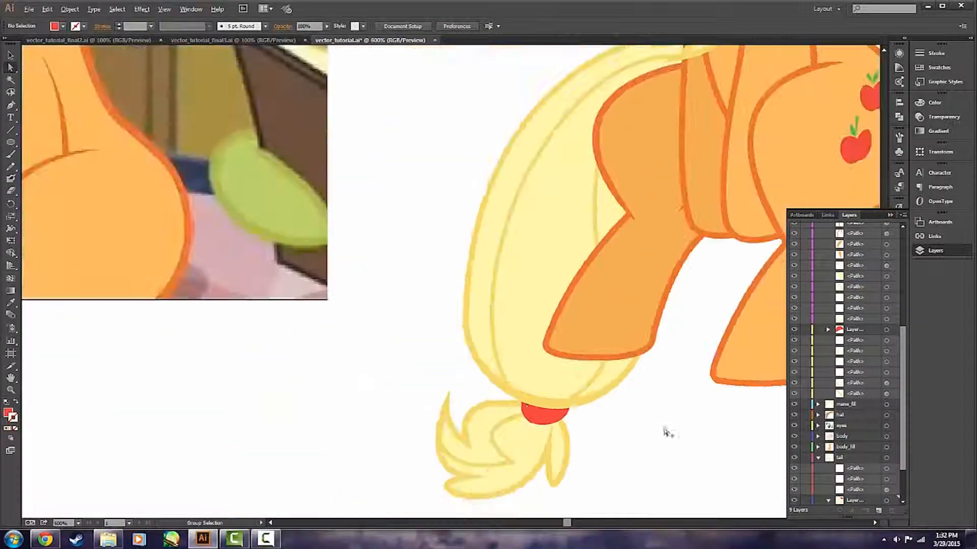
pyautogui.scroll(-1, 653, 429)
pyautogui.hscroll(3, 653, 428)
pyautogui.hotkey('ctrl', 'z')
pyautogui.hotkey('ctrl', 'z')
pyautogui.hotkey('ctrl', 'z')
pyautogui.hotkey('ctrl', 'z')
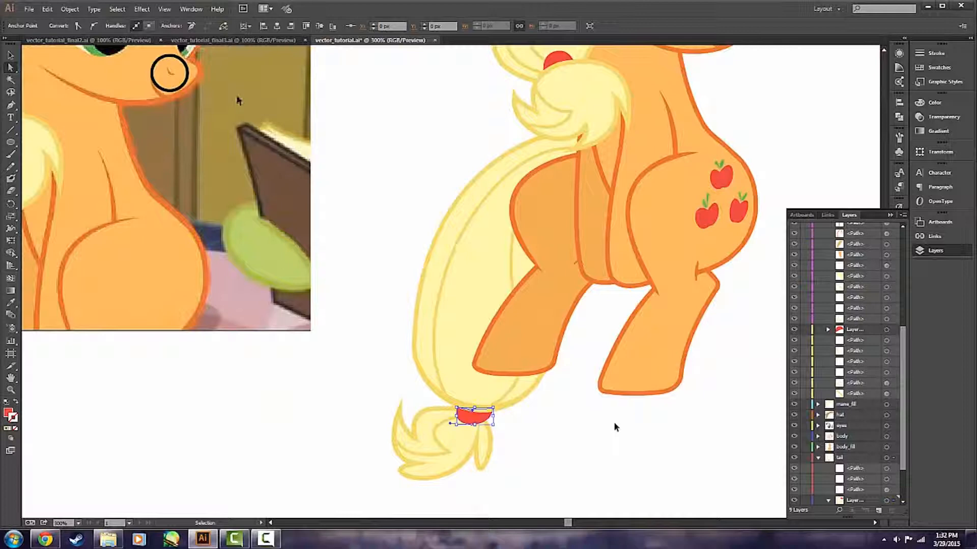
pyautogui.hotkey('ctrl', 'z')
pyautogui.press('v')
pyautogui.click(614, 424)
pyautogui.scroll(-3, 619, 426)
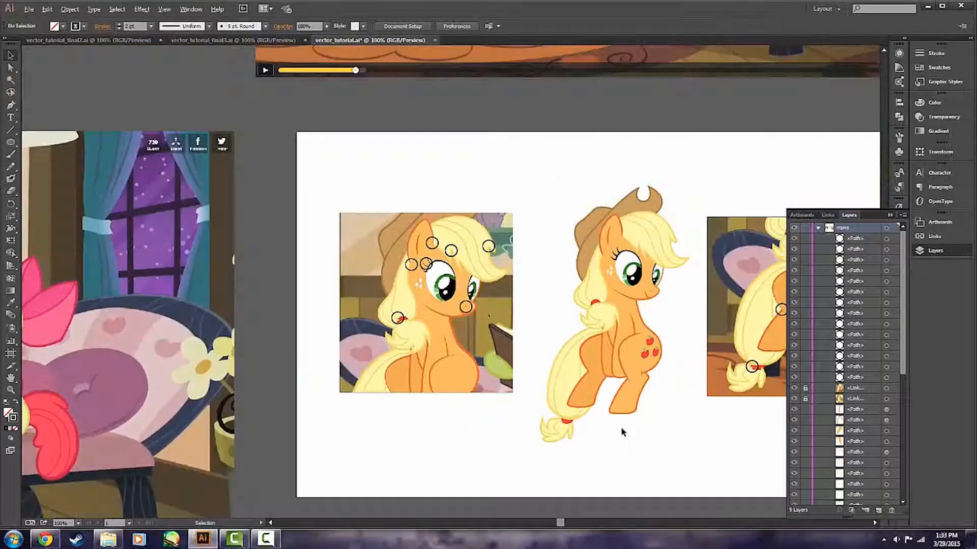
pyautogui.hscroll(6, 538, 429)
pyautogui.hscroll(3, 532, 432)
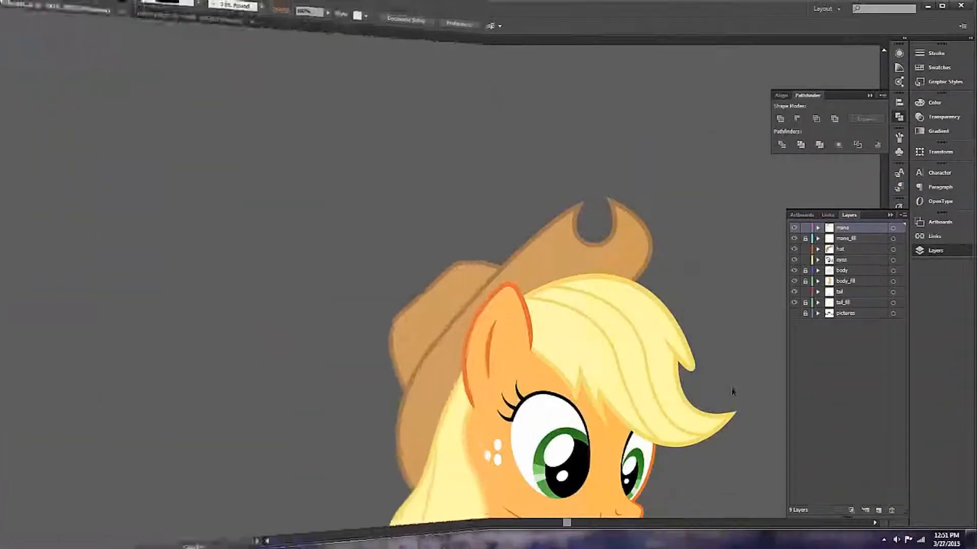
# Show the pictures layer behind the pony and compare the vector with the original scene
pyautogui.scroll(-10, 728, 381)
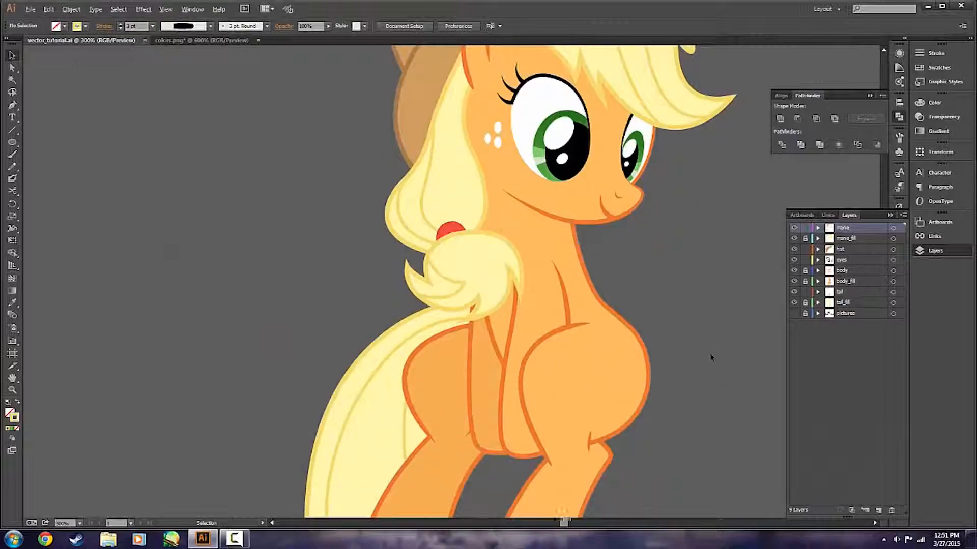
pyautogui.scroll(-2, 712, 357)
pyautogui.hscroll(3, 712, 357)
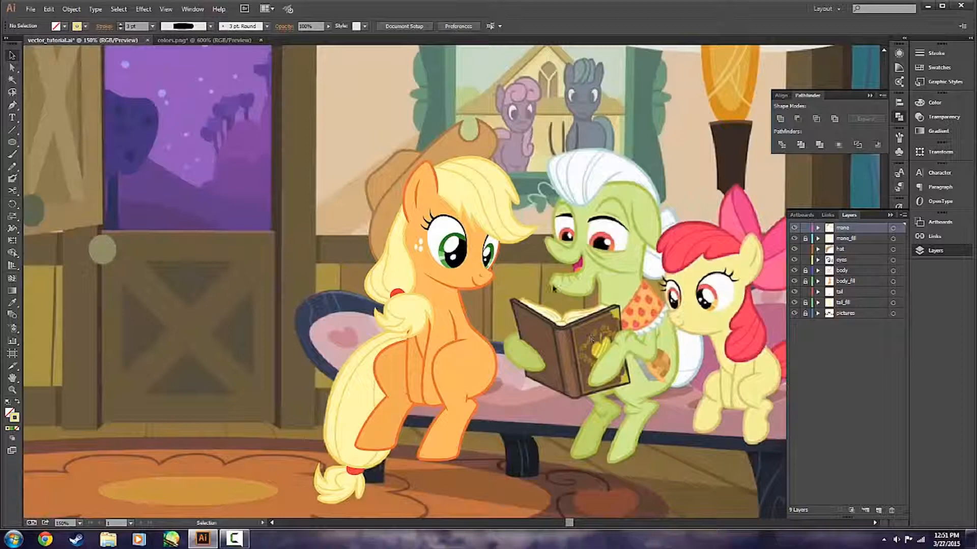
pyautogui.scroll(-1, 529, 254)
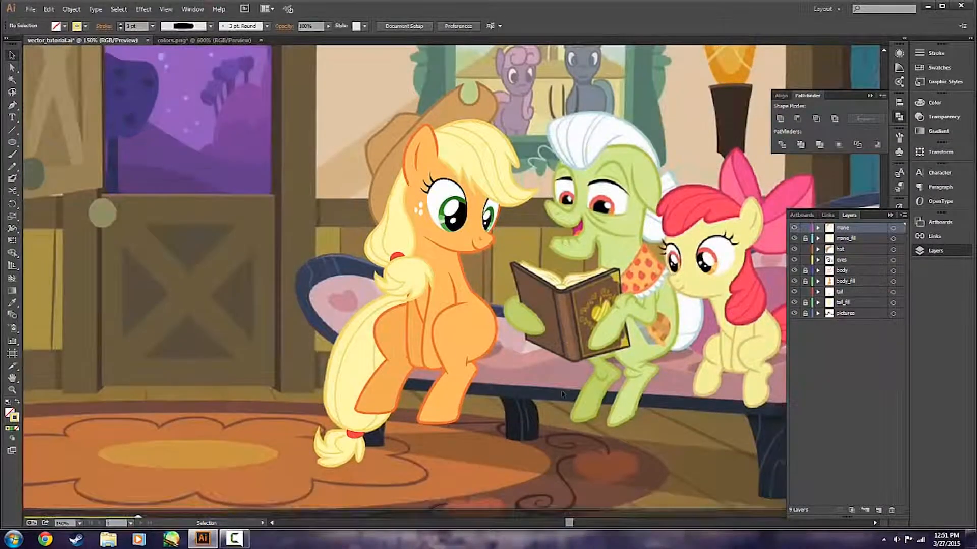
pyautogui.scroll(1, 562, 394)
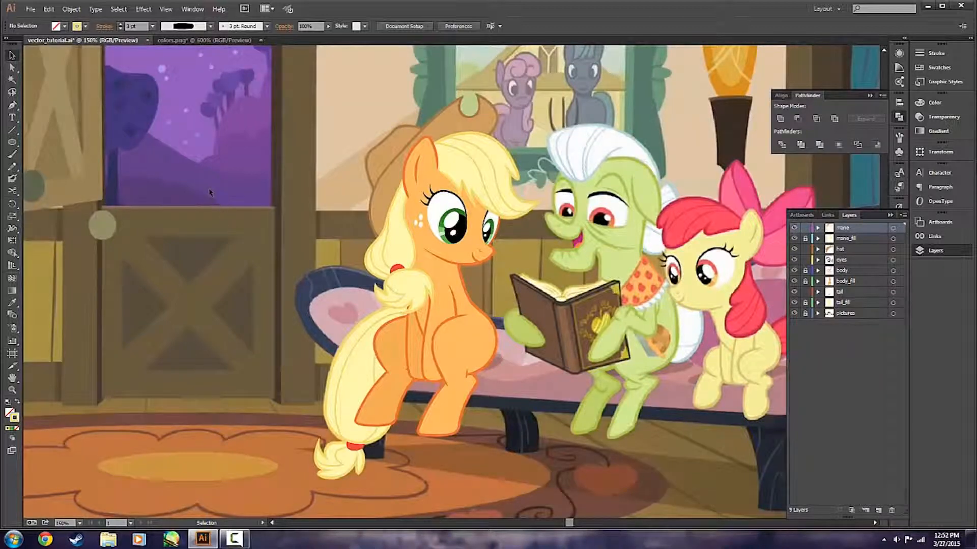
# Toggle the pictures layer off and on, and hide the body_fill layer to uncover the cutie mark in the reference picture
pyautogui.click(793, 313)
pyautogui.click(794, 313)
pyautogui.click(794, 281)
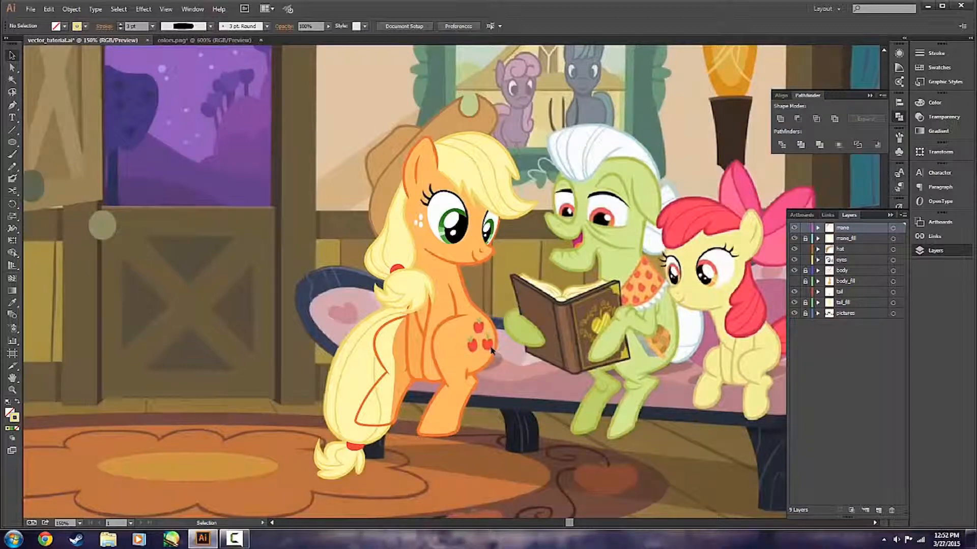
# Show the body_fill layer again and open the applejack_mark file from the References folder
pyautogui.click(794, 281)
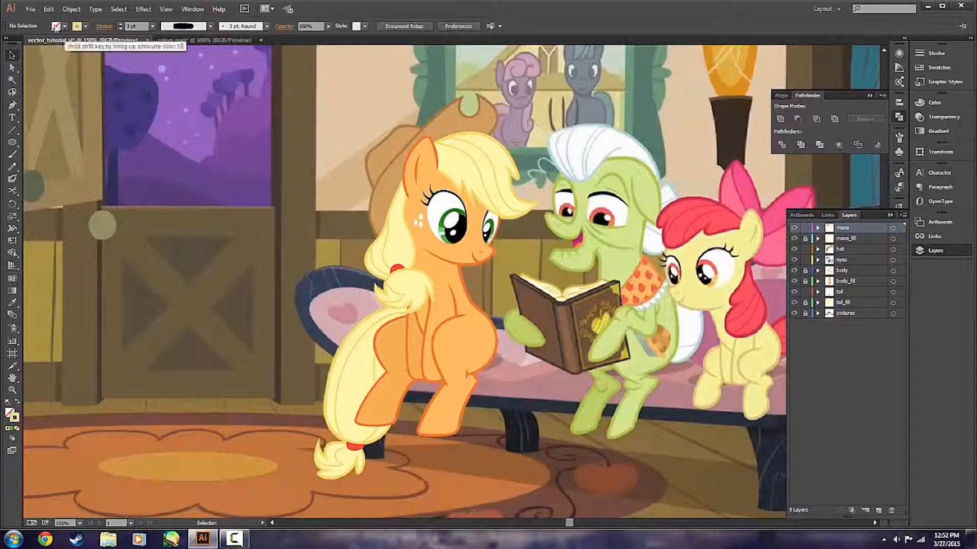
pyautogui.click(31, 9)
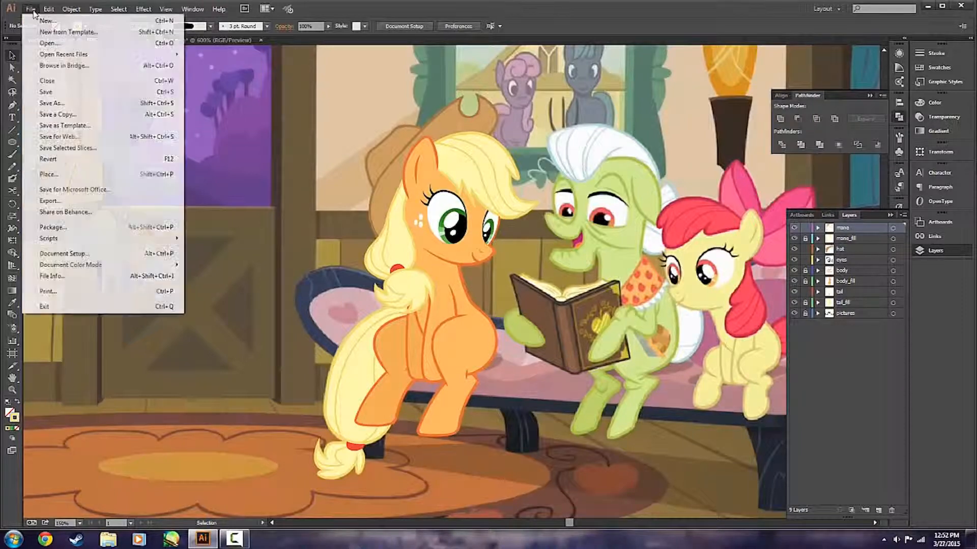
pyautogui.click(51, 43)
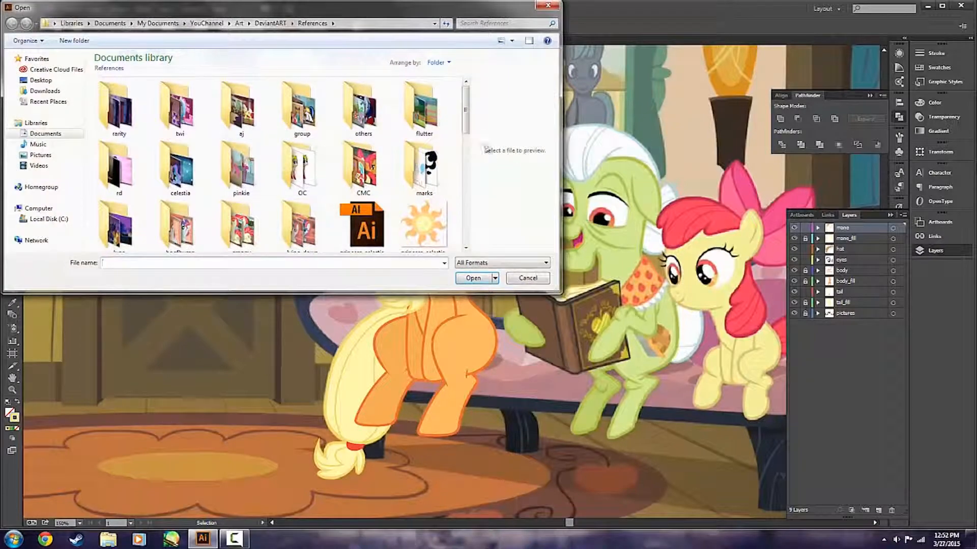
pyautogui.moveTo(468, 124); pyautogui.dragTo(472, 234)
pyautogui.click(127, 231)
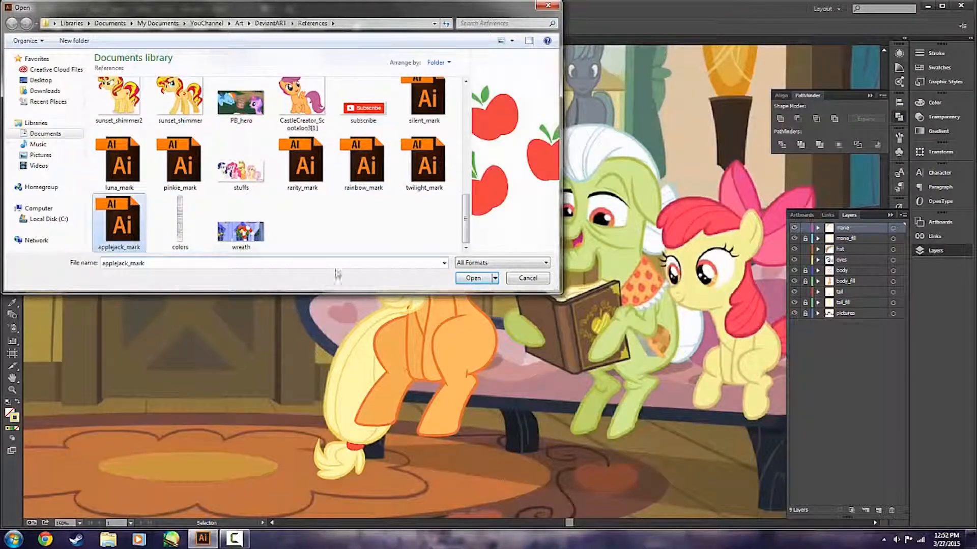
pyautogui.click(473, 279)
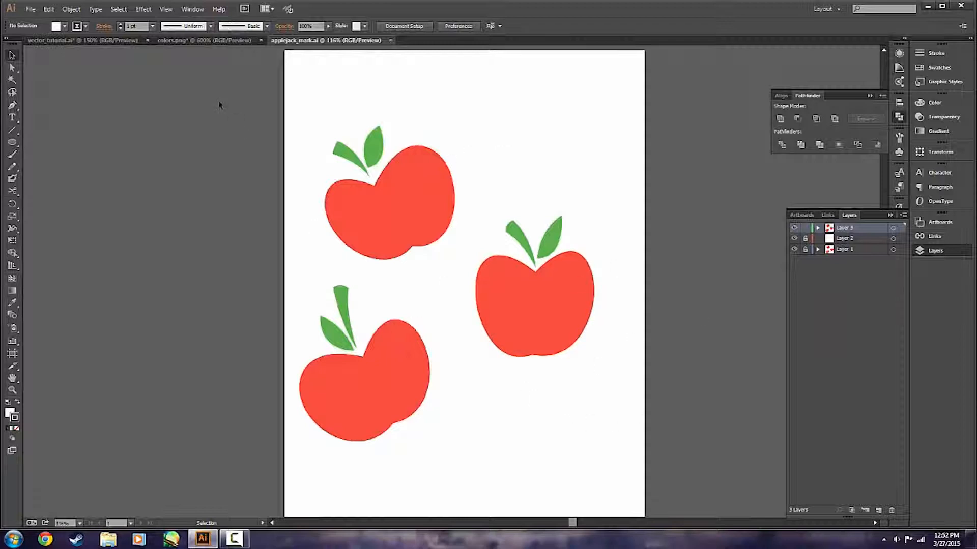
# Examine the three apples of the cutie mark by selecting them together and clearing the selection
pyautogui.moveTo(190, 94); pyautogui.dragTo(220, 187)
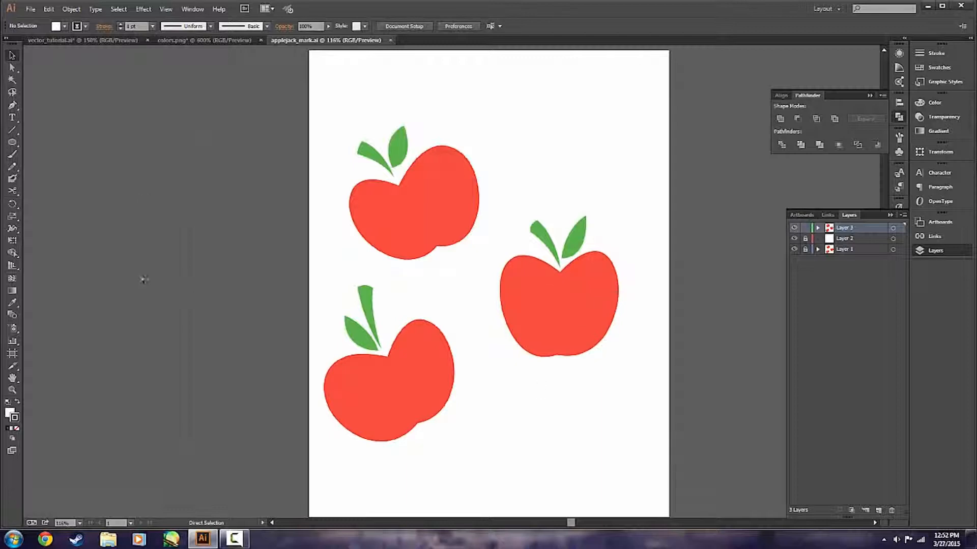
pyautogui.hscroll(3, 147, 276)
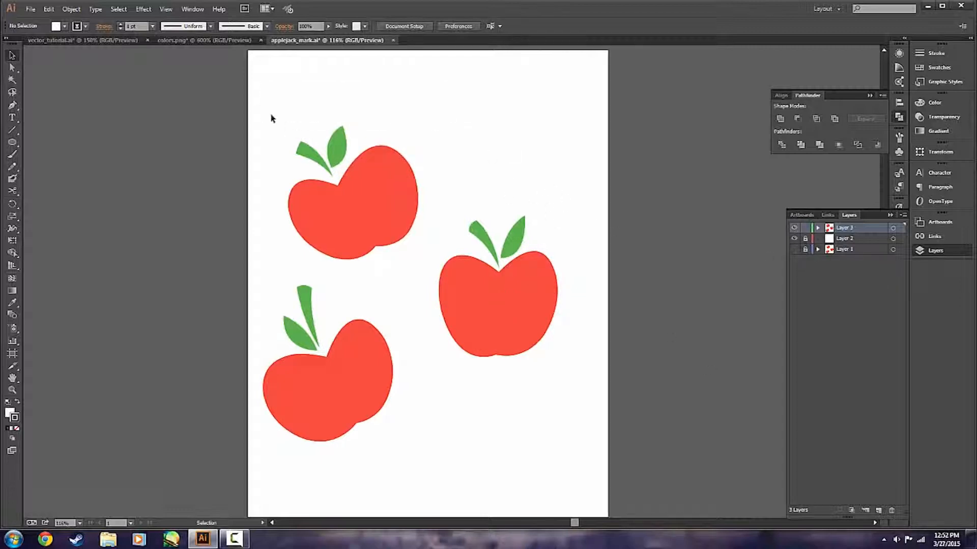
pyautogui.moveTo(251, 105); pyautogui.dragTo(623, 479)
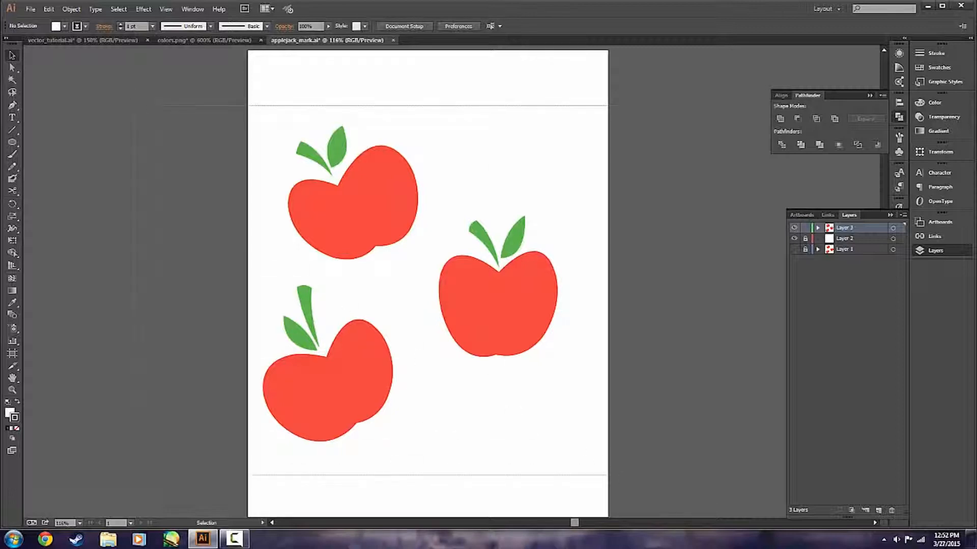
pyautogui.scroll(1, 127, 134)
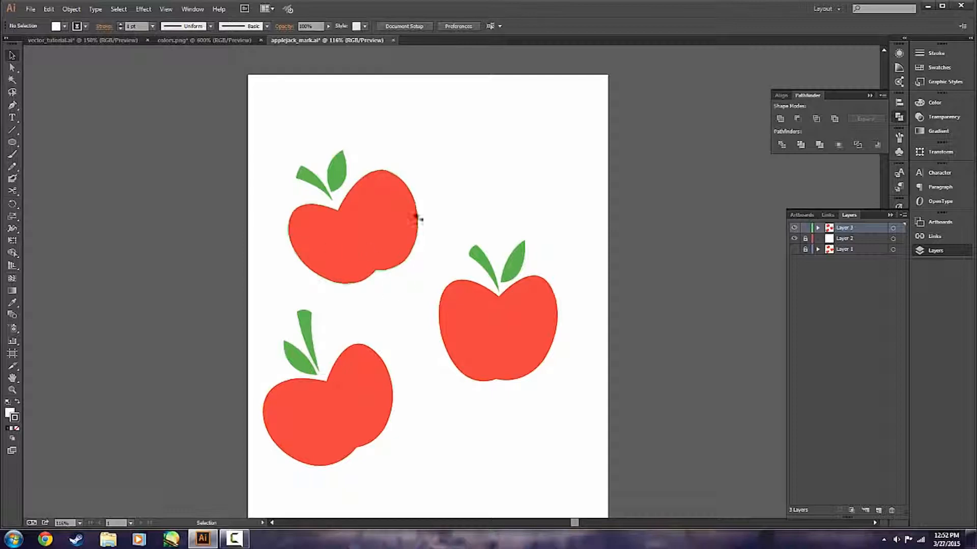
pyautogui.moveTo(201, 121); pyautogui.dragTo(604, 458)
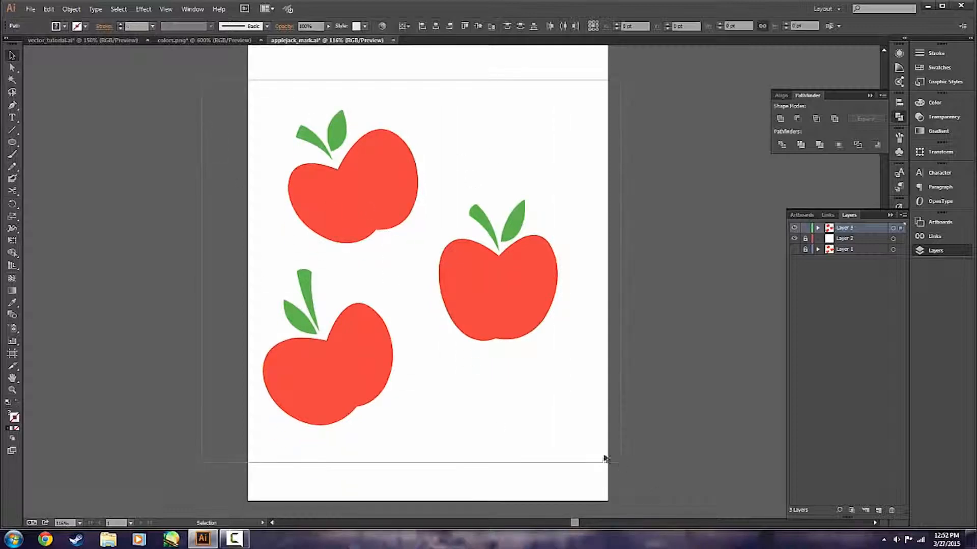
pyautogui.click(654, 240)
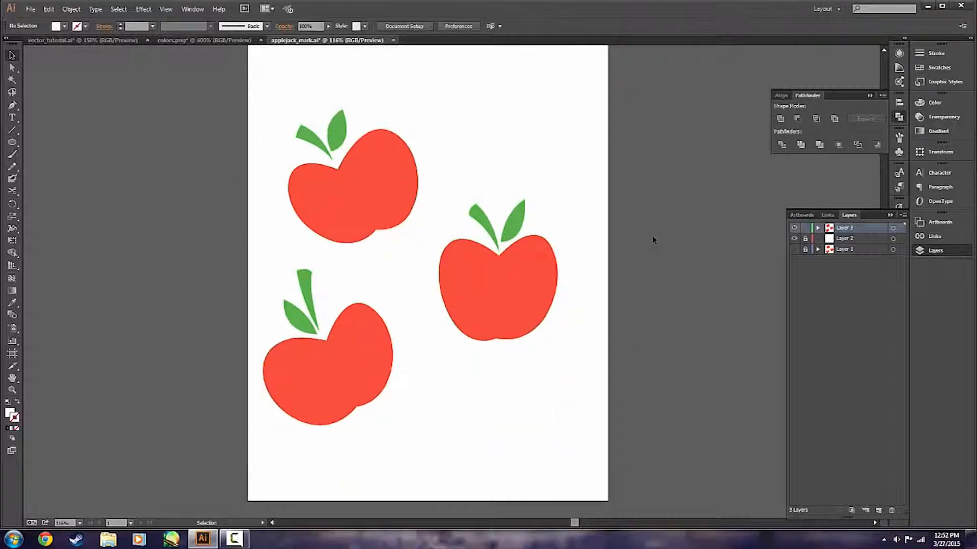
pyautogui.moveTo(198, 86); pyautogui.dragTo(622, 416)
pyautogui.scroll(4, 658, 462)
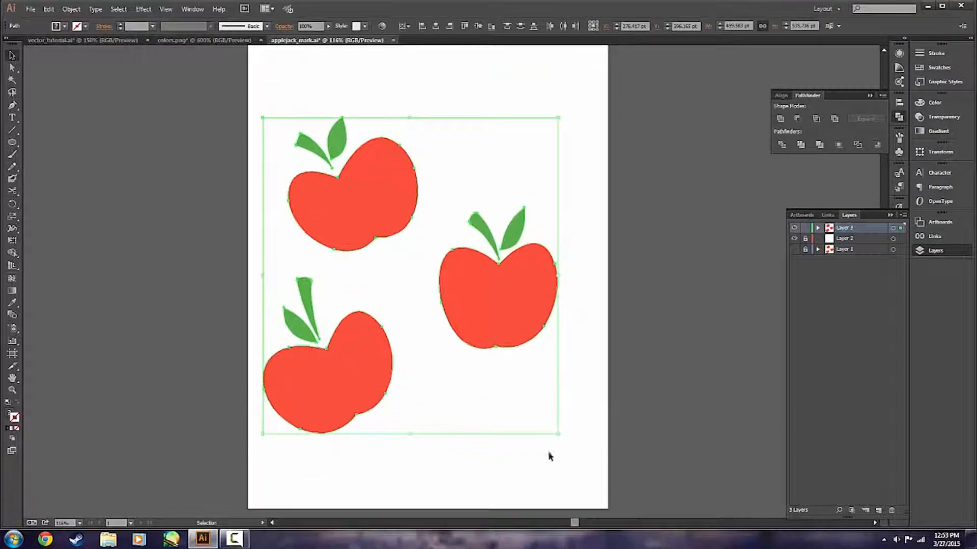
pyautogui.click(610, 319)
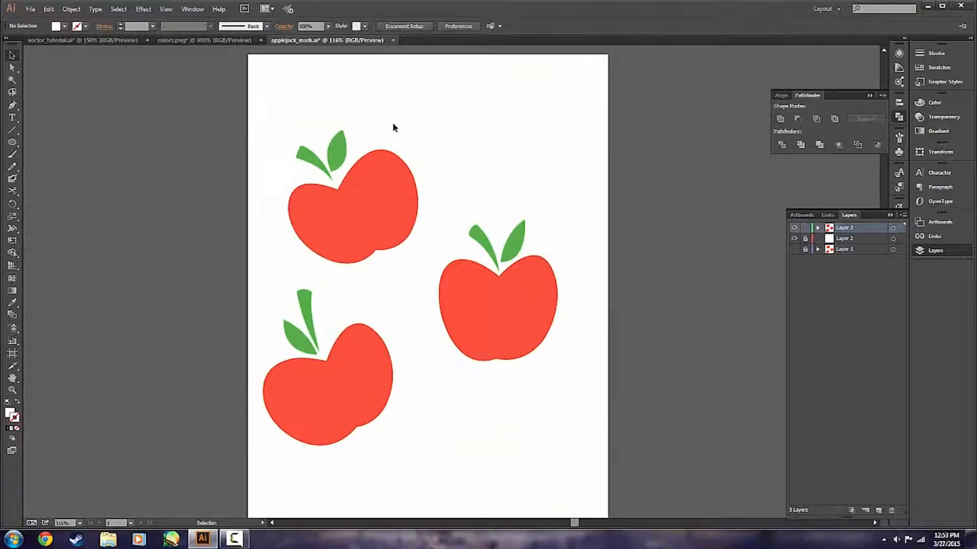
# Compare the color modes of the vector_tutorial and applejack_mark documents
pyautogui.click(68, 43)
pyautogui.click(327, 40)
pyautogui.moveTo(179, 101); pyautogui.dragTo(218, 210)
pyautogui.moveTo(575, 456); pyautogui.dragTo(574, 456)
pyautogui.click(201, 76)
# Convert the applejack_mark document's color mode to CMYK Color
pyautogui.click(74, 8)
pyautogui.moveTo(55, 11)
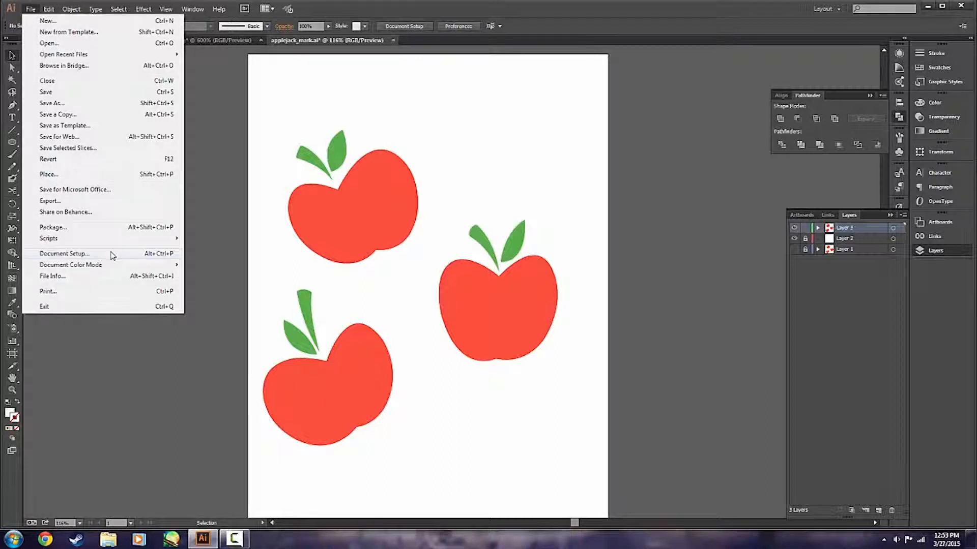
pyautogui.moveTo(135, 268)
pyautogui.click(216, 265)
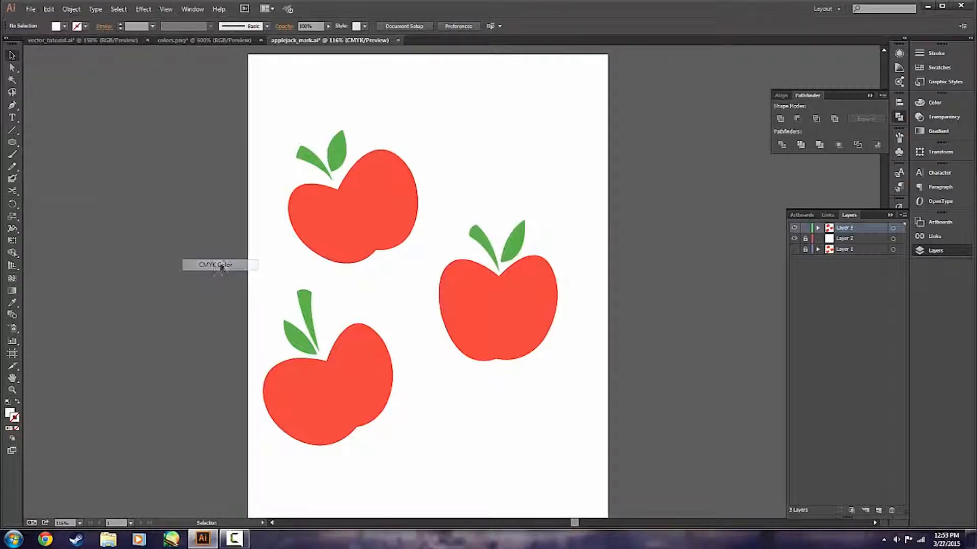
# Copy all three apples from applejack_mark into the vector_tutorial document and deselect them
pyautogui.moveTo(242, 116); pyautogui.dragTo(614, 446)
pyautogui.moveTo(495, 332); pyautogui.dragTo(427, 370)
pyautogui.scroll(-3, 436, 383)
pyautogui.click(726, 364)
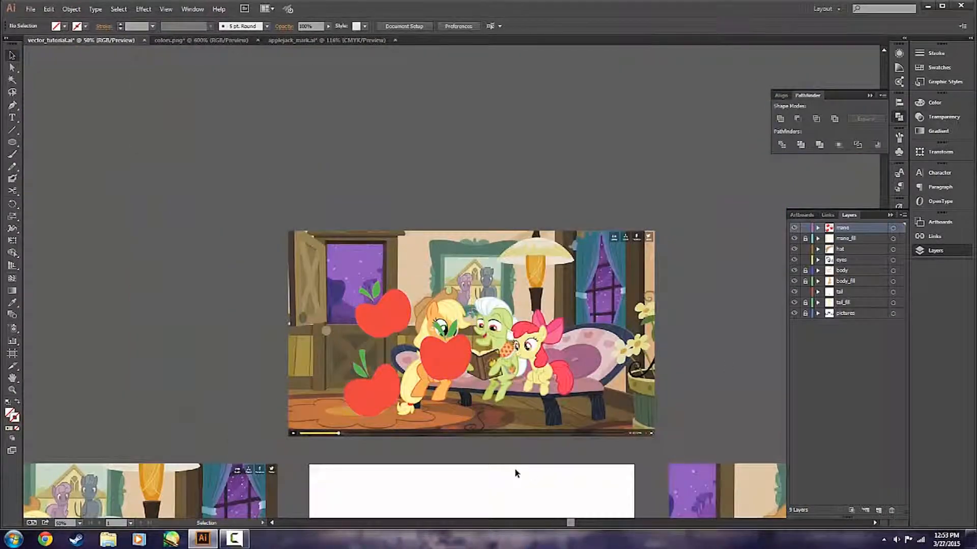
# Return to applejack_mark and set its document color mode back to RGB
pyautogui.click(308, 43)
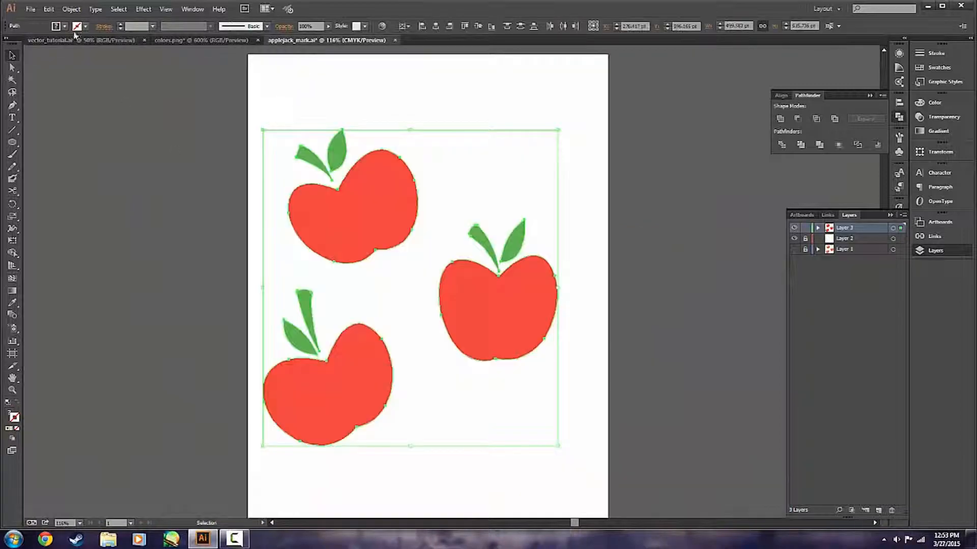
pyautogui.click(48, 10)
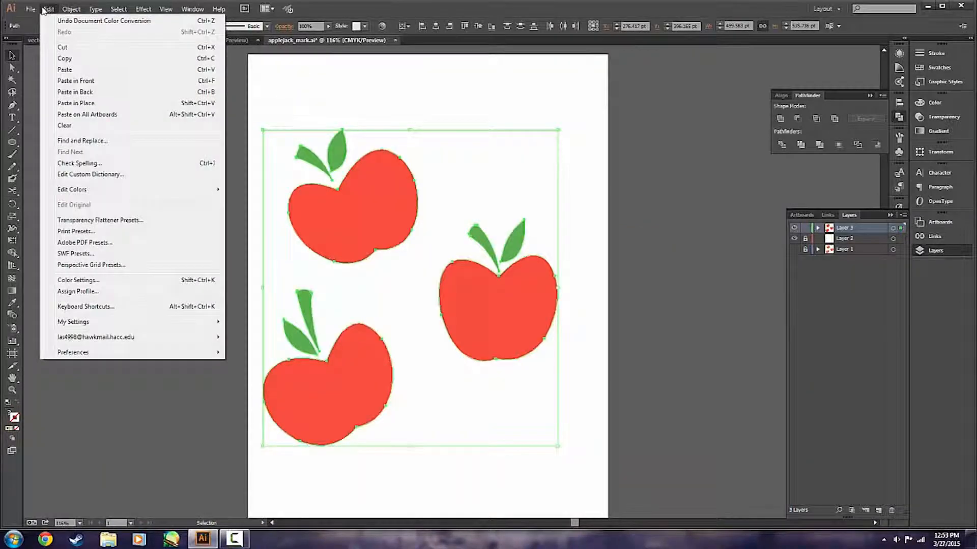
pyautogui.moveTo(31, 9)
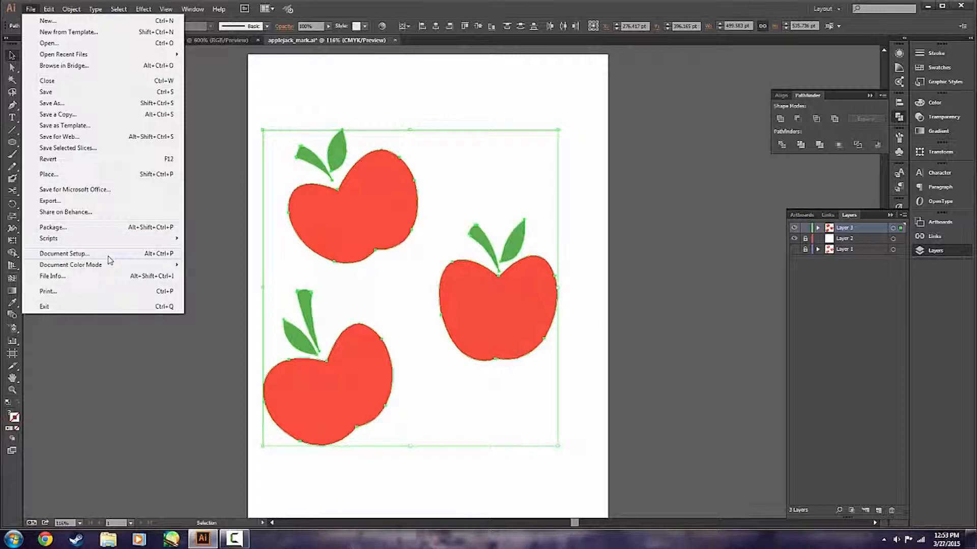
pyautogui.moveTo(114, 265)
pyautogui.click(212, 276)
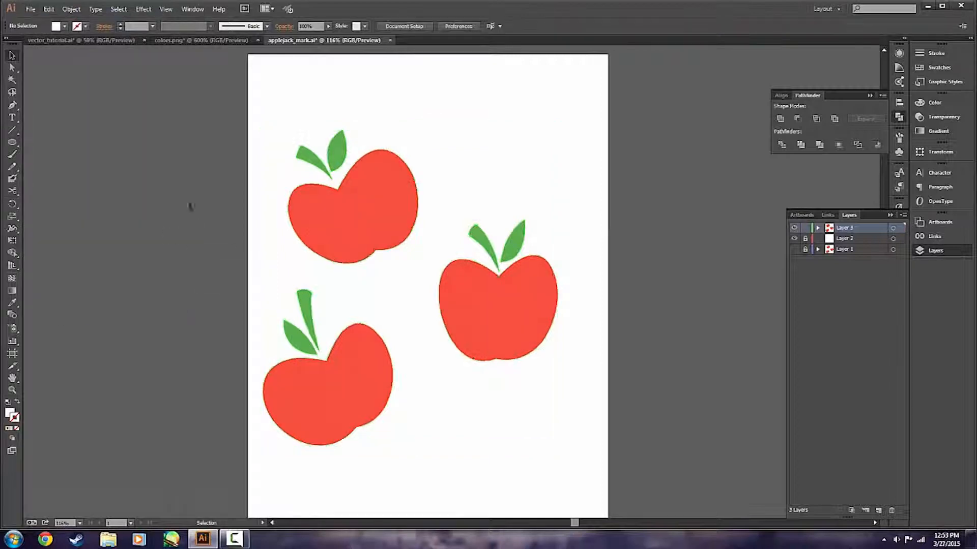
# Copy the three RGB apples into vector_tutorial, placing them beside the reference scene, and deselect them
pyautogui.click(82, 41)
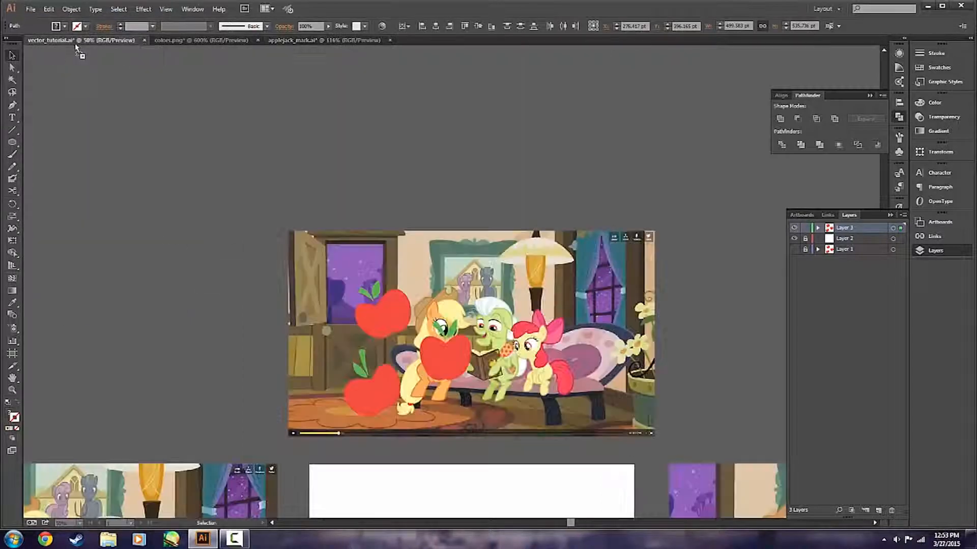
pyautogui.hotkey('ctrl', 'v')
pyautogui.click(323, 148)
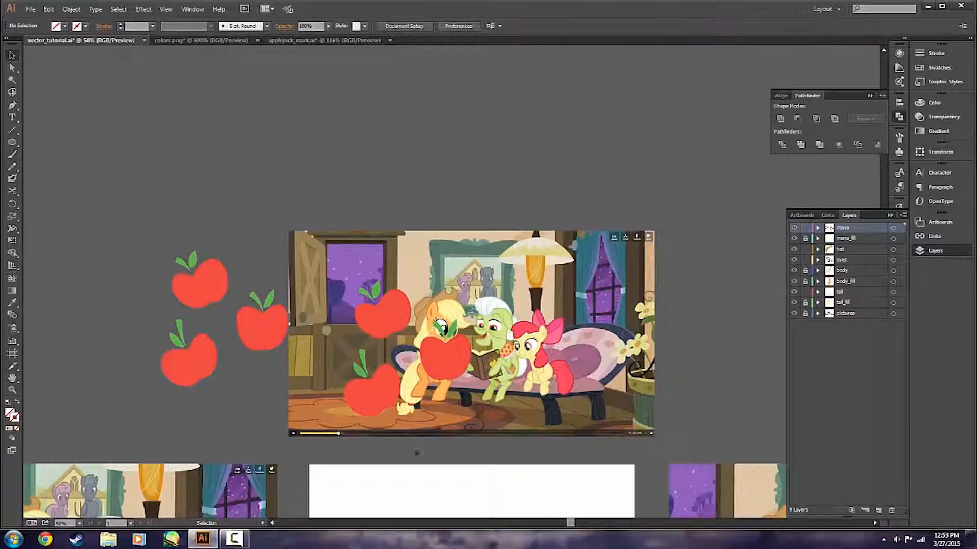
pyautogui.scroll(2, 402, 446)
pyautogui.scroll(-2, 351, 334)
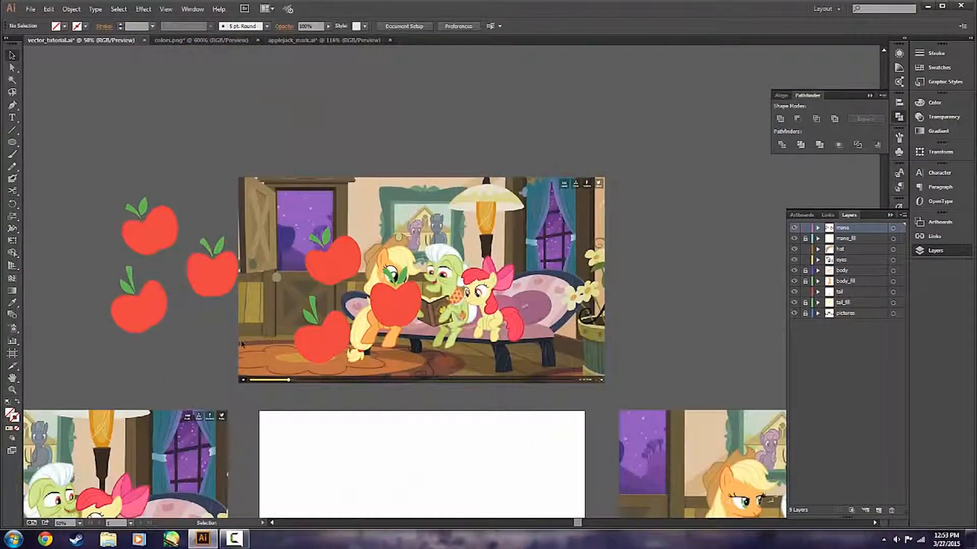
pyautogui.scroll(1, 127, 297)
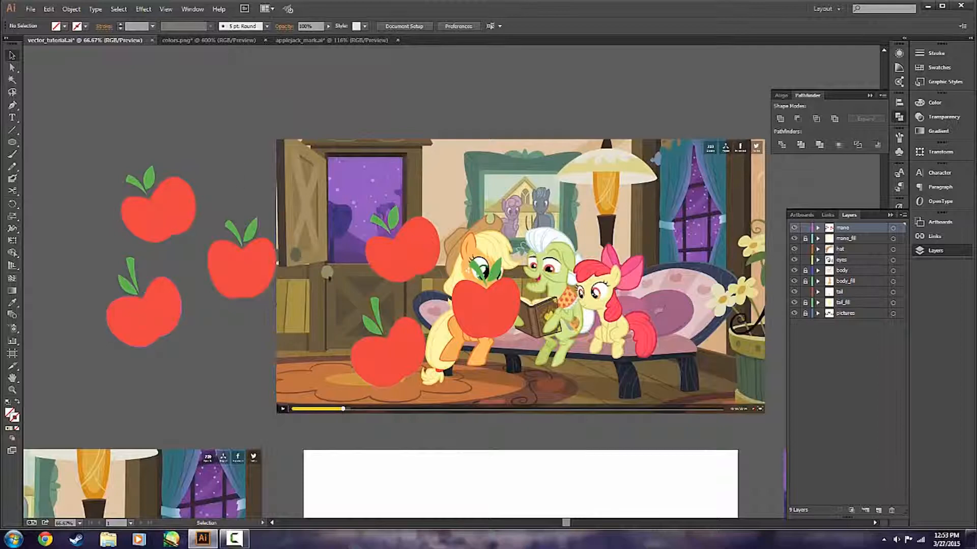
# Delete the first copied set of apples and their leaves that covers the pony scene
pyautogui.moveTo(422, 290); pyautogui.dragTo(421, 289)
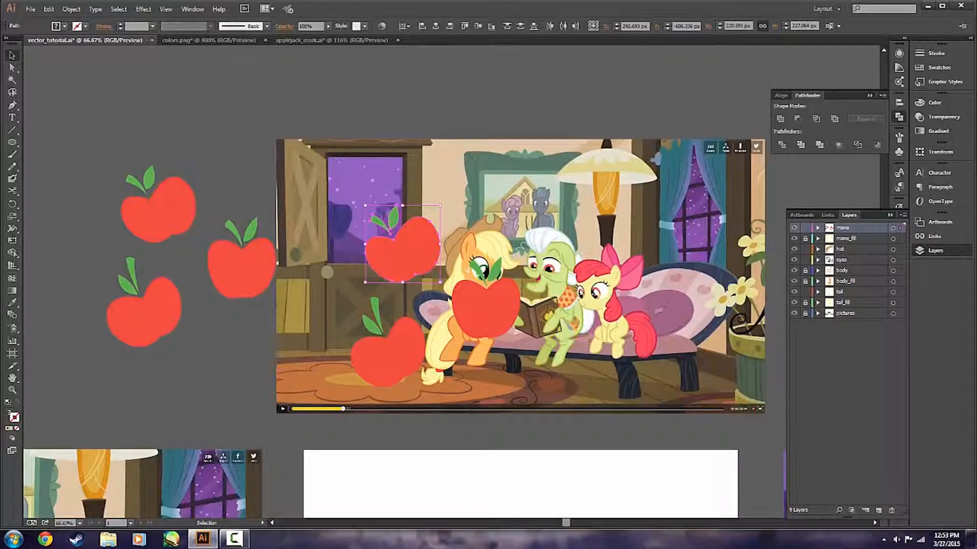
pyautogui.press('Delete')
pyautogui.click(474, 312)
pyautogui.press('Delete')
pyautogui.click(494, 276)
pyautogui.press('Delete')
pyautogui.click(482, 273)
pyautogui.press('Delete')
pyautogui.click(401, 359)
pyautogui.press('Delete')
pyautogui.click(377, 326)
pyautogui.press('Delete')
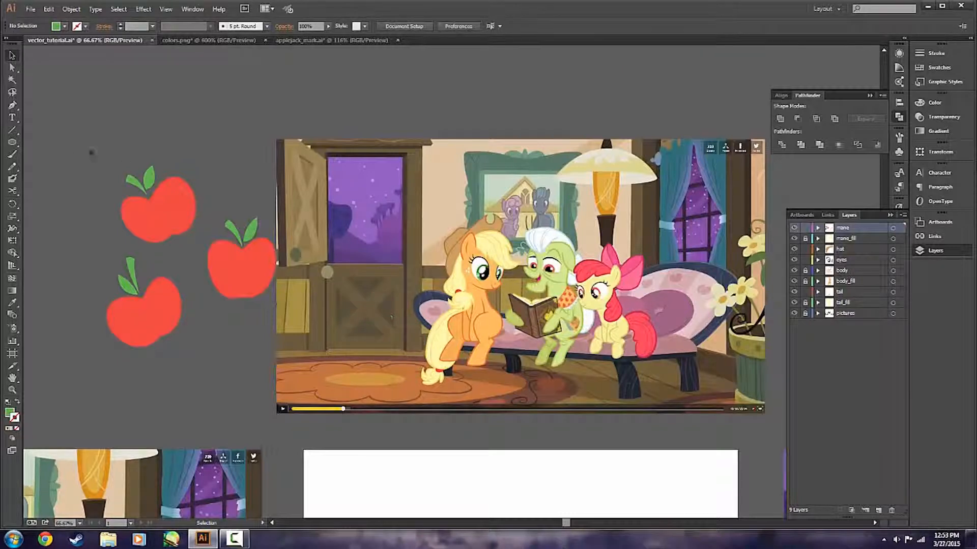
# Select the three remaining apples, hide the body_fill layer, and scale and move them onto the pony's flank beside the reference mark
pyautogui.moveTo(100, 157); pyautogui.dragTo(257, 362)
pyautogui.moveTo(379, 359); pyautogui.dragTo(381, 362)
pyautogui.click(795, 282)
pyautogui.scroll(2, 468, 370)
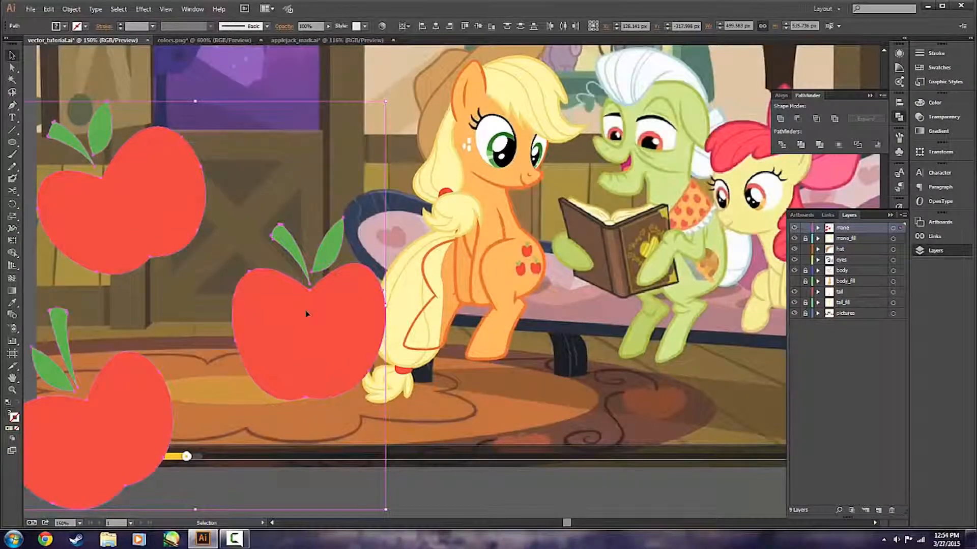
pyautogui.moveTo(307, 314); pyautogui.dragTo(339, 330)
pyautogui.moveTo(418, 119); pyautogui.dragTo(144, 411)
pyautogui.moveTo(122, 482); pyautogui.dragTo(566, 277)
pyautogui.scroll(3, 593, 254)
pyautogui.moveTo(576, 129); pyautogui.dragTo(476, 271)
pyautogui.moveTo(493, 212); pyautogui.dragTo(461, 245)
# Group the three small apples and rotate the group slightly clockwise
pyautogui.click(410, 251)
pyautogui.moveTo(444, 294); pyautogui.dragTo(334, 275)
pyautogui.rightClick(345, 277)
pyautogui.click(367, 336)
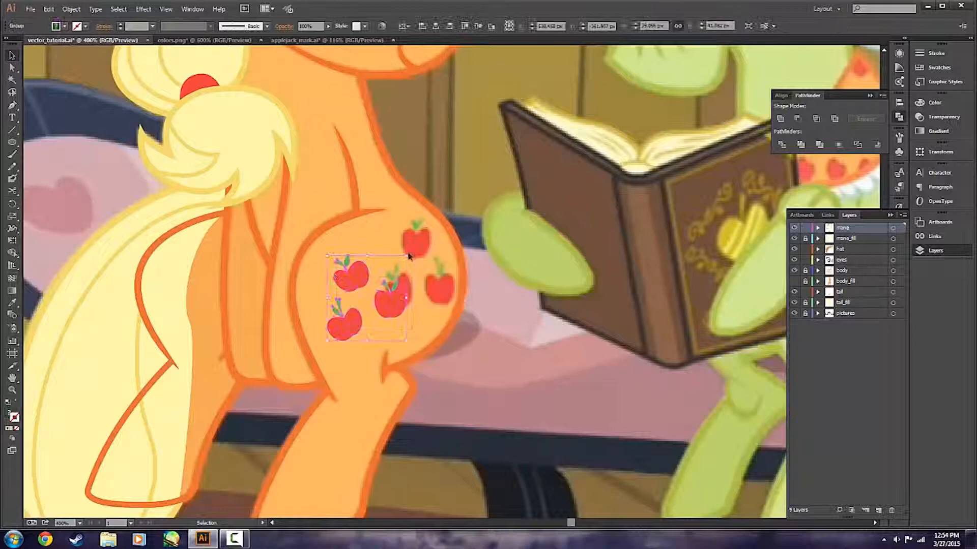
pyautogui.moveTo(408, 255); pyautogui.dragTo(419, 267)
# Move the apple group from the mane layer into the body layer
pyautogui.click(818, 228)
pyautogui.moveTo(868, 239); pyautogui.dragTo(850, 458)
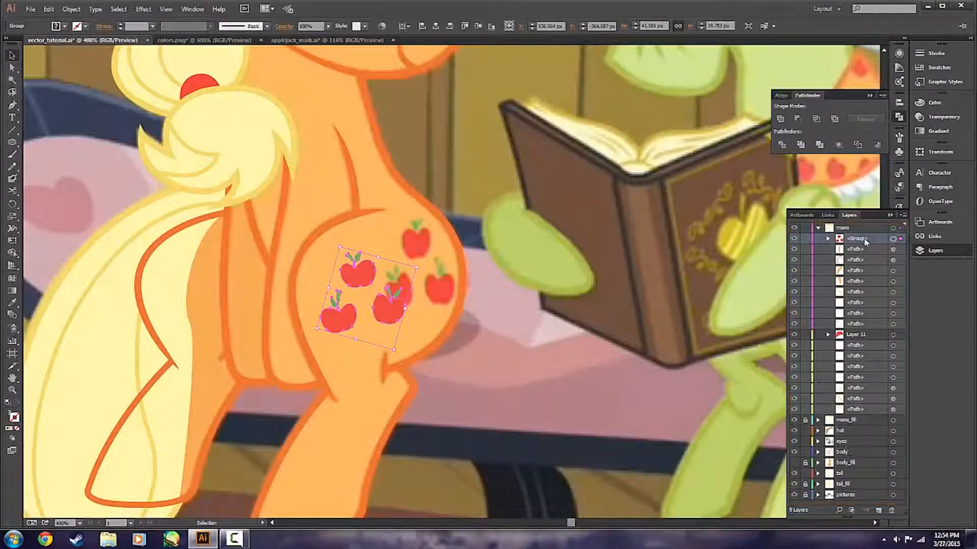
pyautogui.click(818, 228)
# Move the apple group over the reference cutie mark and ungroup it
pyautogui.moveTo(355, 323); pyautogui.dragTo(409, 290)
pyautogui.moveTo(453, 319)
pyautogui.mouseDown()
pyautogui.moveTo(479, 270)
pyautogui.moveTo(436, 270)
pyautogui.moveTo(446, 322)
pyautogui.moveTo(440, 258)
pyautogui.moveTo(444, 285)
pyautogui.moveTo(455, 281)
pyautogui.moveTo(442, 304)
pyautogui.moveTo(467, 308)
pyautogui.mouseUp()
pyautogui.hotkey('ctrl', 'z')
pyautogui.rightClick(434, 287)
pyautogui.click(469, 344)
pyautogui.click(470, 339)
# Try to fit the individual apples, including the lower-left one, over their counterparts in the reference mark
pyautogui.scroll(2, 443, 303)
pyautogui.moveTo(438, 220); pyautogui.dragTo(438, 215)
pyautogui.click(548, 302)
pyautogui.click(377, 286)
pyautogui.keyDown('shift'); pyautogui.click(354, 242); pyautogui.keyUp('shift')
pyautogui.moveTo(339, 215); pyautogui.dragTo(340, 217)
pyautogui.moveTo(365, 295); pyautogui.dragTo(363, 299)
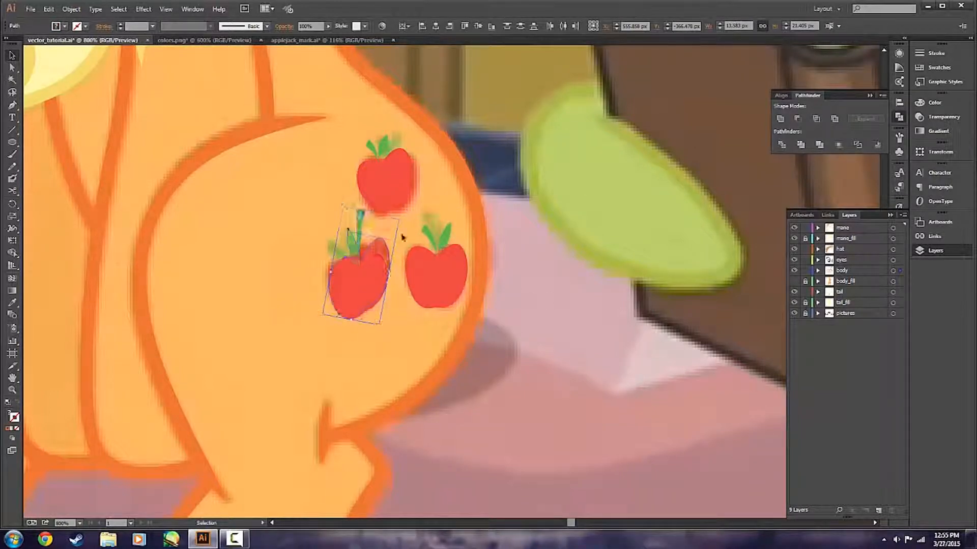
# Undo the last four adjustments to the apples
pyautogui.click(362, 176)
pyautogui.scroll(-3, 362, 254)
pyautogui.hotkey('ctrl', 'z')
pyautogui.hotkey('ctrl', 'z')
pyautogui.hotkey('ctrl', 'z')
pyautogui.hotkey('ctrl', 'z')
# Select the apples one by one, reposition and rotate each to match the reference mark, and deselect them
pyautogui.moveTo(390, 269); pyautogui.dragTo(354, 274)
pyautogui.scroll(2, 362, 239)
pyautogui.moveTo(278, 358); pyautogui.dragTo(316, 346)
pyautogui.moveTo(444, 283); pyautogui.dragTo(430, 281)
pyautogui.moveTo(405, 296); pyautogui.dragTo(403, 300)
pyautogui.moveTo(430, 353); pyautogui.dragTo(413, 362)
pyautogui.moveTo(411, 299); pyautogui.dragTo(416, 292)
pyautogui.moveTo(440, 287); pyautogui.dragTo(438, 284)
pyautogui.click(529, 328)
# Show the body_fill layer to check the apples against the body color, and hide it again
pyautogui.click(794, 282)
pyautogui.scroll(-3, 608, 344)
pyautogui.scroll(3, 606, 343)
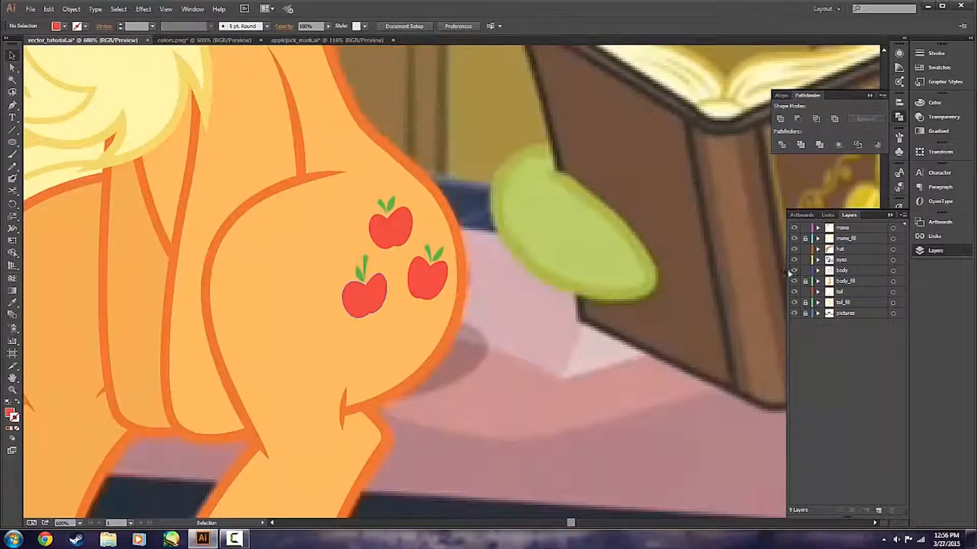
pyautogui.click(794, 281)
# Fine-tune the positions of the apples over the reference cutie mark and clear the selection
pyautogui.click(420, 291)
pyautogui.hotkey('ctrl', 'z')
pyautogui.moveTo(382, 328); pyautogui.dragTo(428, 357)
pyautogui.click(530, 327)
pyautogui.moveTo(426, 292); pyautogui.dragTo(429, 282)
pyautogui.click(530, 328)
pyautogui.rightClick(416, 279)
pyautogui.click(448, 338)
pyautogui.click(530, 326)
pyautogui.click(431, 288)
pyautogui.click(553, 321)
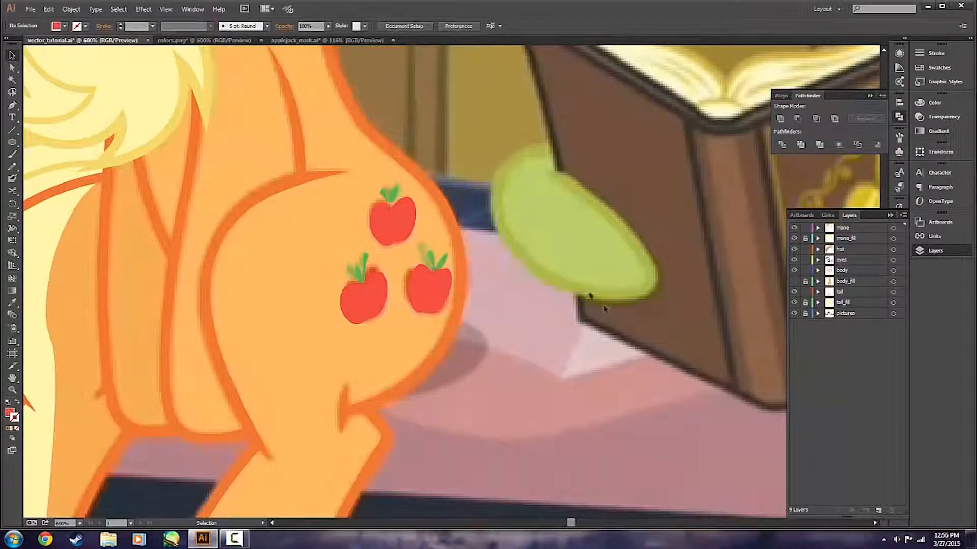
# Show the body_fill layer again, save the vector_tutorial document, and review the pony with its cutie mark
pyautogui.scroll(-3, 683, 324)
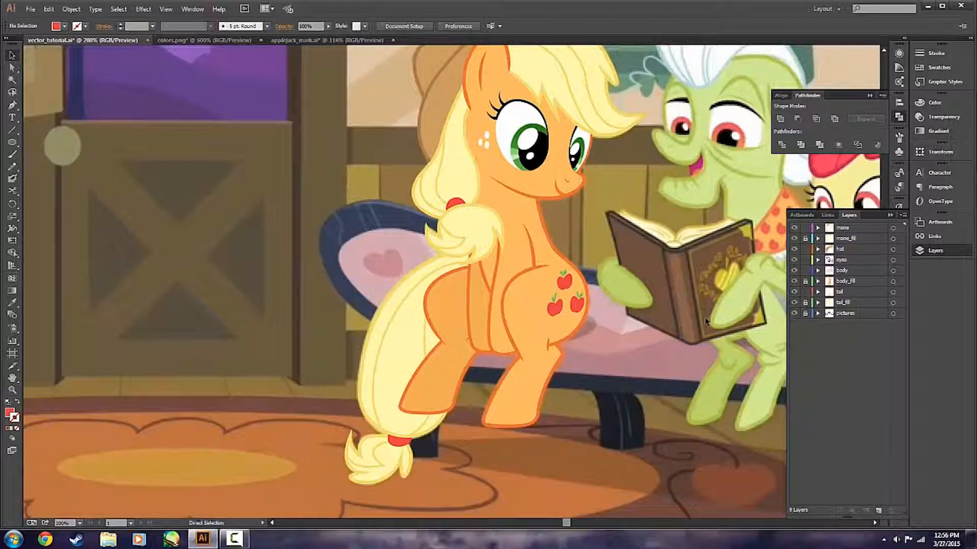
pyautogui.hotkey('ctrl', 's')
pyautogui.scroll(2, 496, 412)
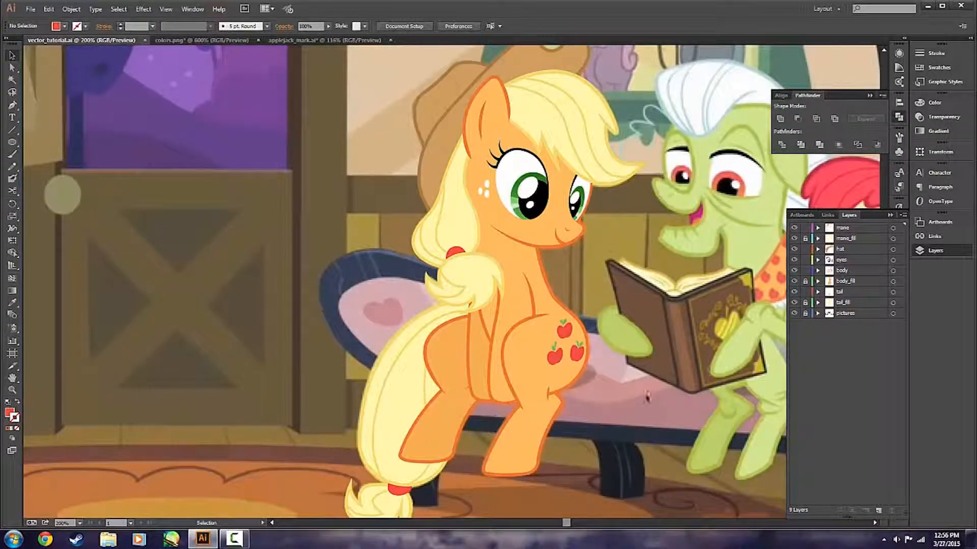
pyautogui.hscroll(5, 618, 392)
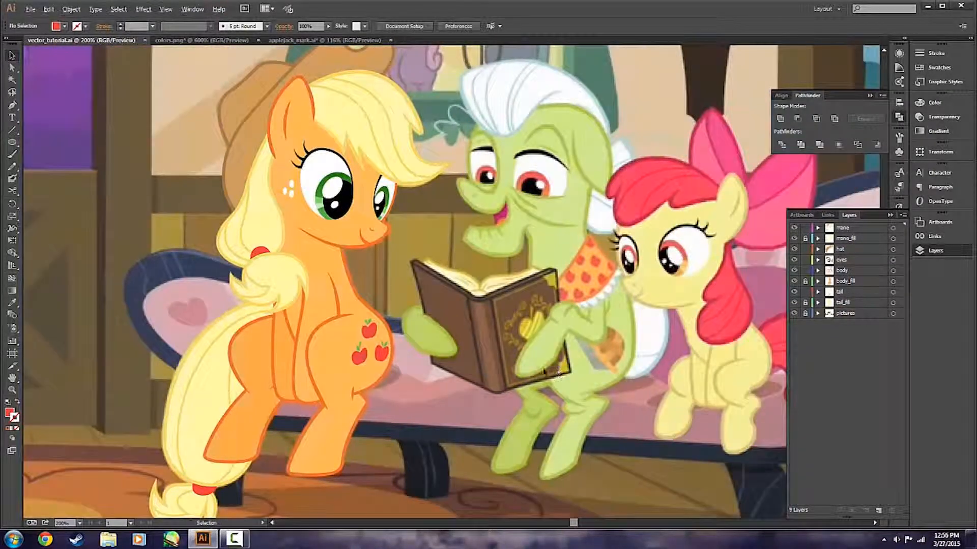
# Try to select the visible pony artwork over the reference picture and move it onto the blank artboard
pyautogui.scroll(-2, 552, 370)
pyautogui.moveTo(319, 173); pyautogui.dragTo(522, 453)
pyautogui.scroll(-2, 522, 454)
pyautogui.scroll(-7, 571, 442)
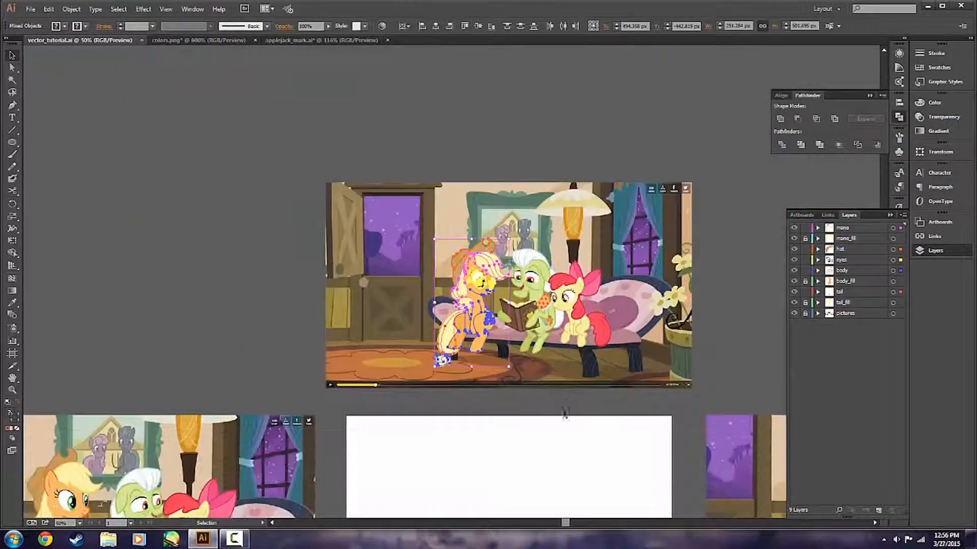
pyautogui.click(538, 308)
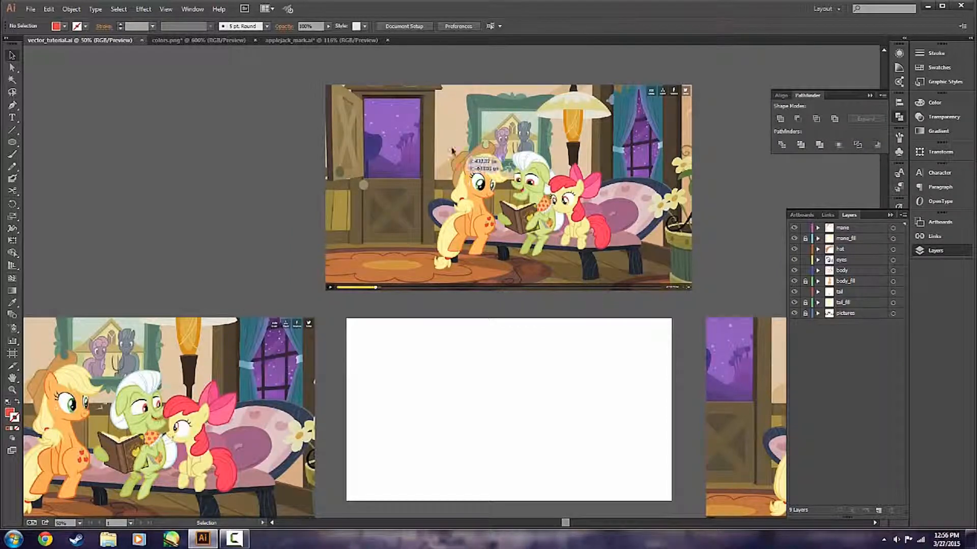
pyautogui.moveTo(387, 138); pyautogui.dragTo(574, 329)
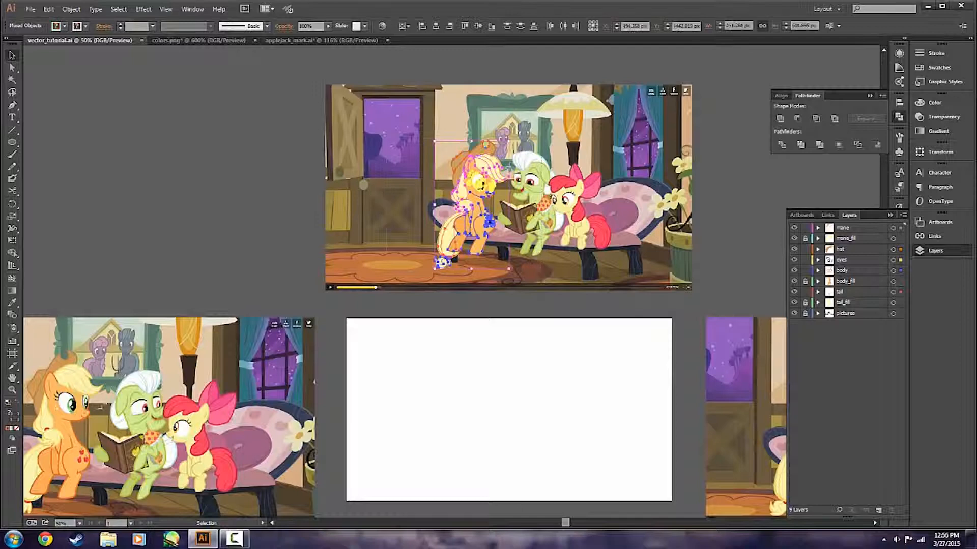
pyautogui.moveTo(477, 308); pyautogui.dragTo(527, 409)
# Unlock the mane_fill, body_fill and tail_fill layers, and move the whole pony onto the blank artboard
pyautogui.hotkey('ctrl', 'a')
pyautogui.click(805, 302)
pyautogui.moveTo(480, 214); pyautogui.dragTo(513, 411)
pyautogui.hotkey('ctrl', 'z')
pyautogui.click(513, 407)
pyautogui.hotkey('ctrl', 'a')
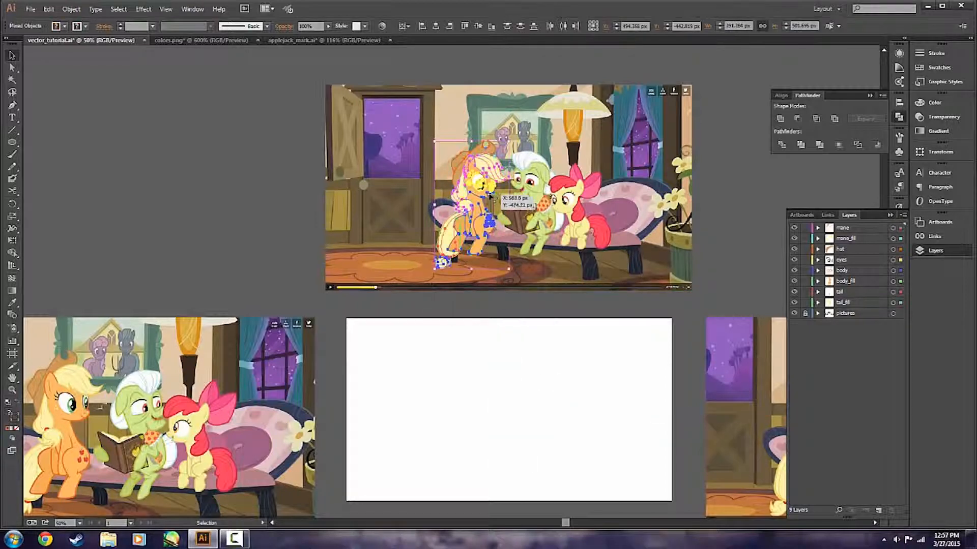
pyautogui.moveTo(490, 196); pyautogui.dragTo(523, 395)
pyautogui.click(680, 447)
# Review the assembled pony on the white artboard and compare it with the reference picture above
pyautogui.scroll(2, 591, 459)
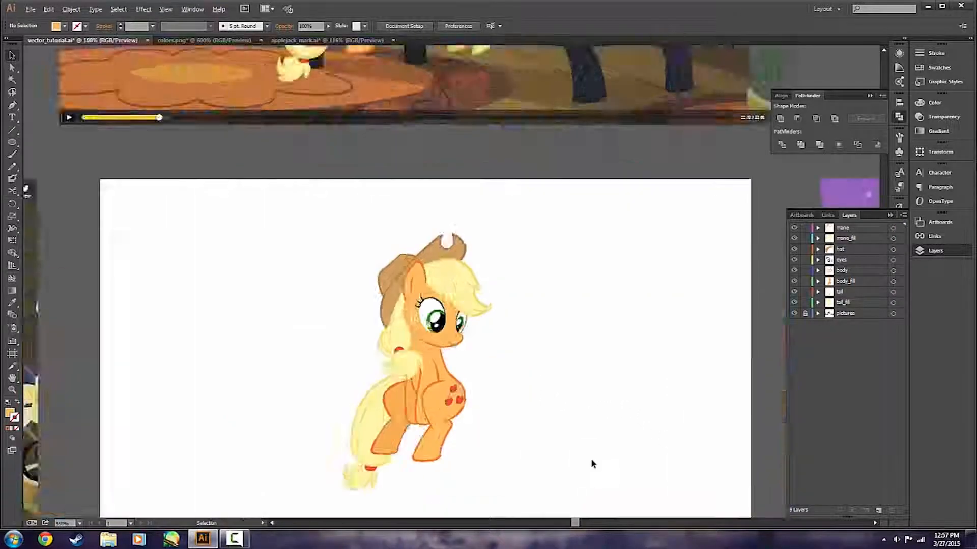
pyautogui.scroll(1, 591, 459)
pyautogui.hscroll(-2, 590, 417)
pyautogui.scroll(-1, 605, 420)
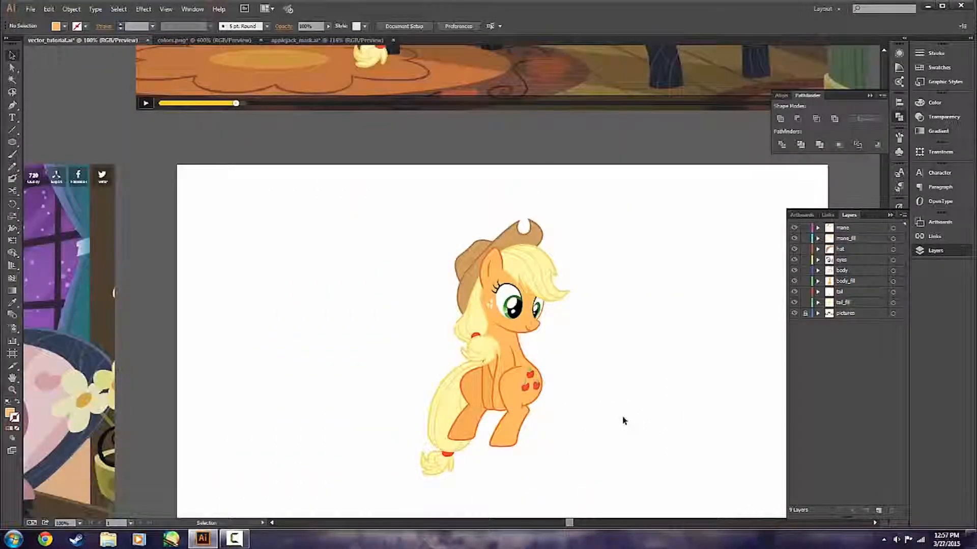
pyautogui.scroll(-2, 624, 420)
pyautogui.hscroll(3, 617, 414)
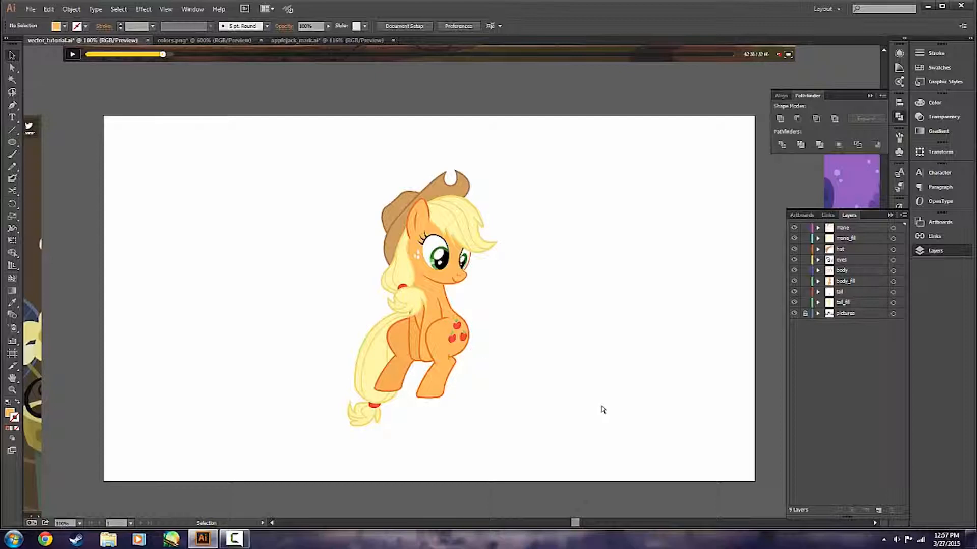
pyautogui.scroll(-1, 518, 263)
pyautogui.scroll(3, 560, 273)
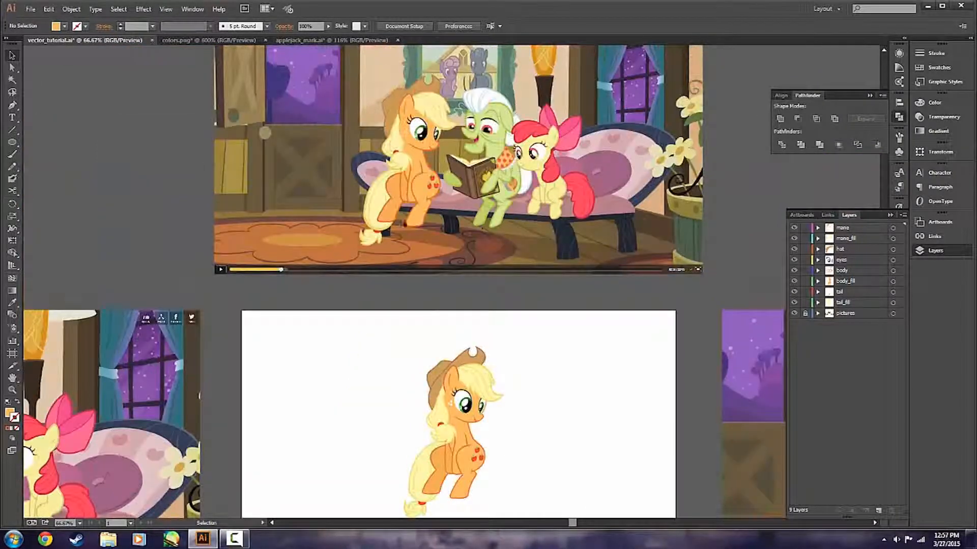
pyautogui.scroll(-3, 587, 367)
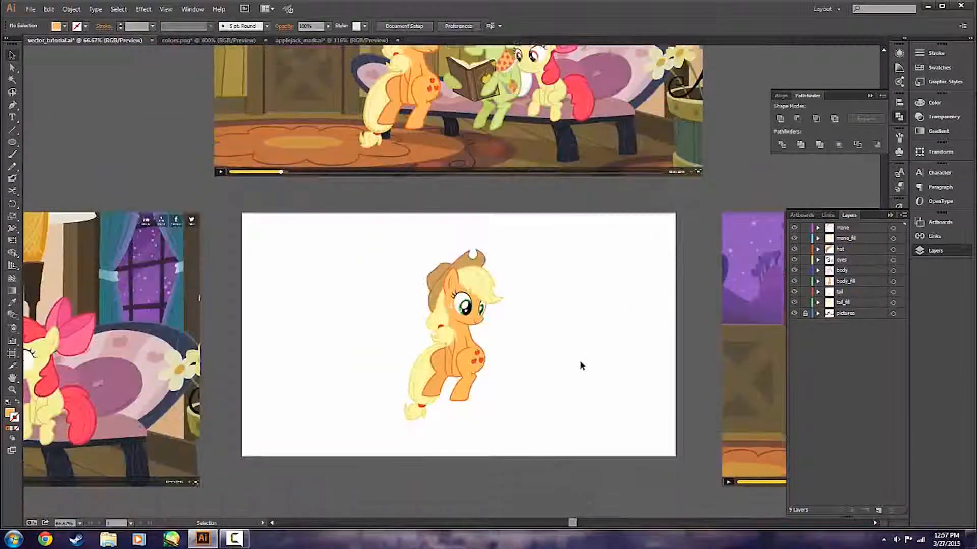
pyautogui.scroll(1, 504, 397)
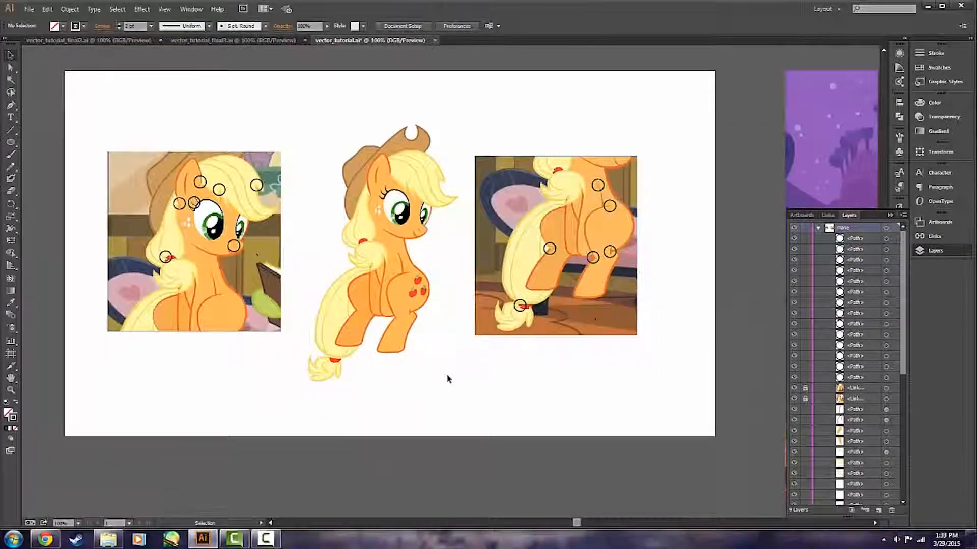
# Examine the circled line ends on the two reference crops beside the finished pony
pyautogui.scroll(2, 447, 379)
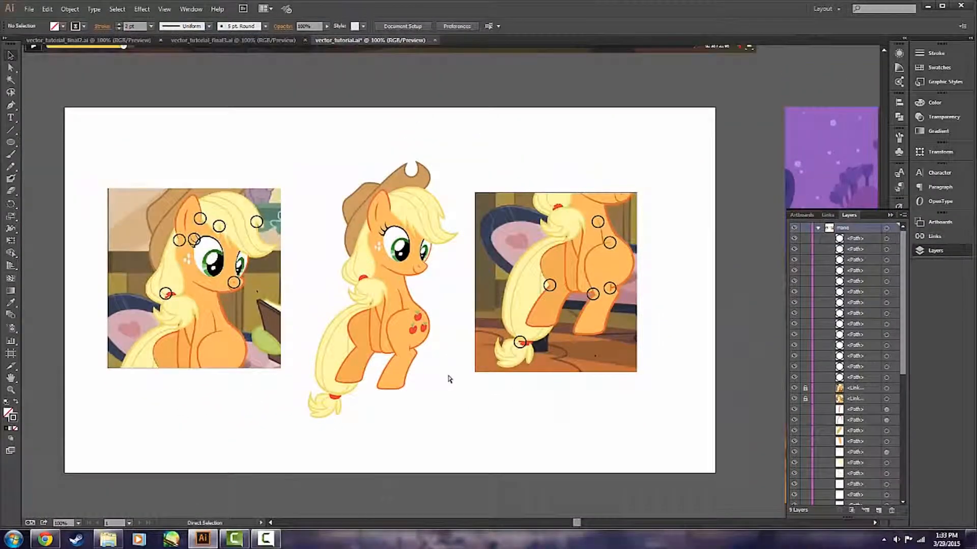
pyautogui.hscroll(-1, 508, 410)
pyautogui.hscroll(1, 509, 408)
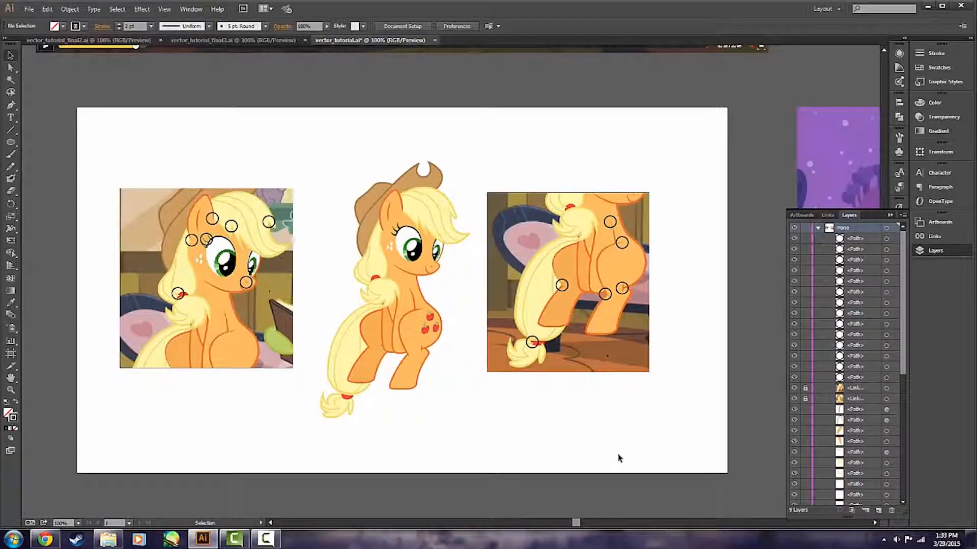
pyautogui.scroll(1, 538, 457)
pyautogui.scroll(-1, 547, 452)
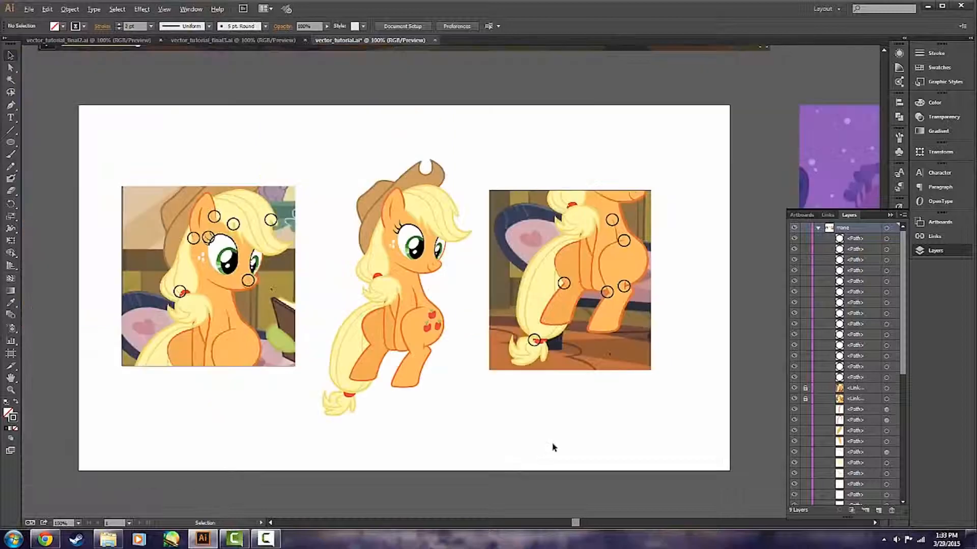
pyautogui.scroll(1, 554, 447)
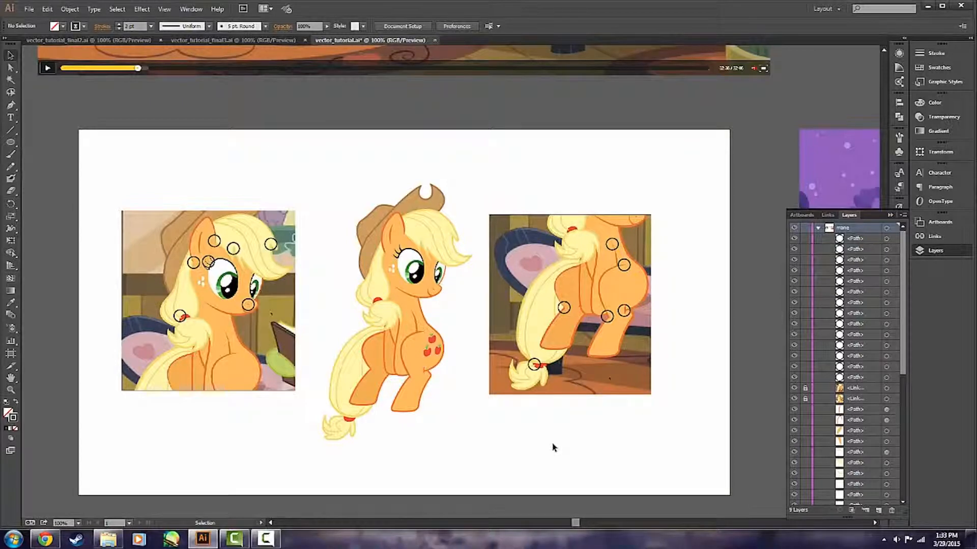
pyautogui.scroll(-1, 557, 435)
pyautogui.scroll(1, 557, 430)
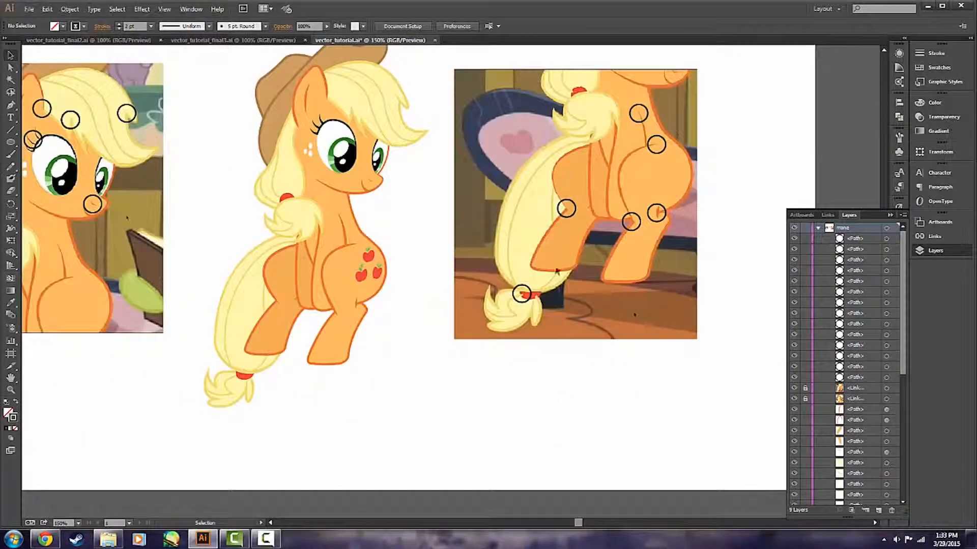
pyautogui.scroll(1, 555, 427)
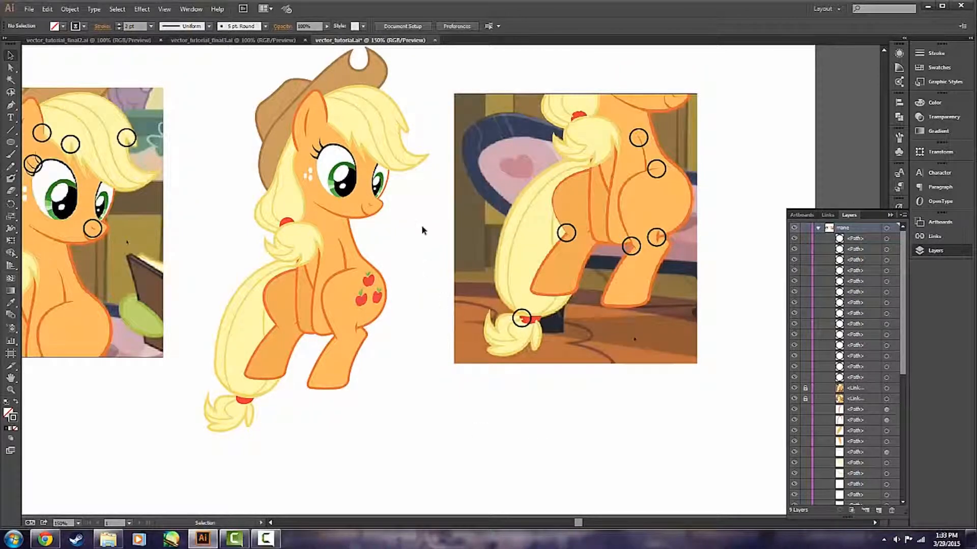
# Compare the outlines of the vector pony with the reference frame, checking how the lines taper around the body and legs
pyautogui.press('p')
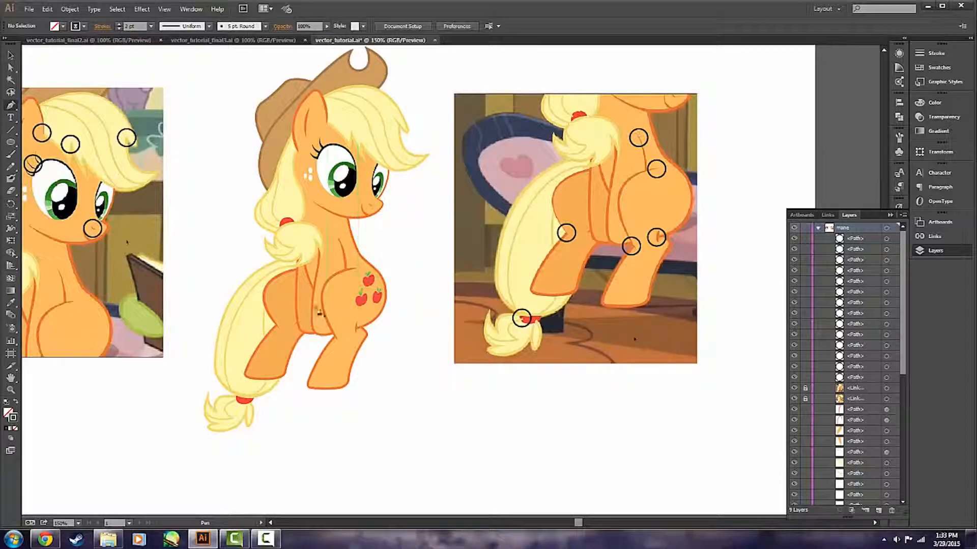
pyautogui.scroll(-2, 417, 284)
pyautogui.scroll(3, 417, 286)
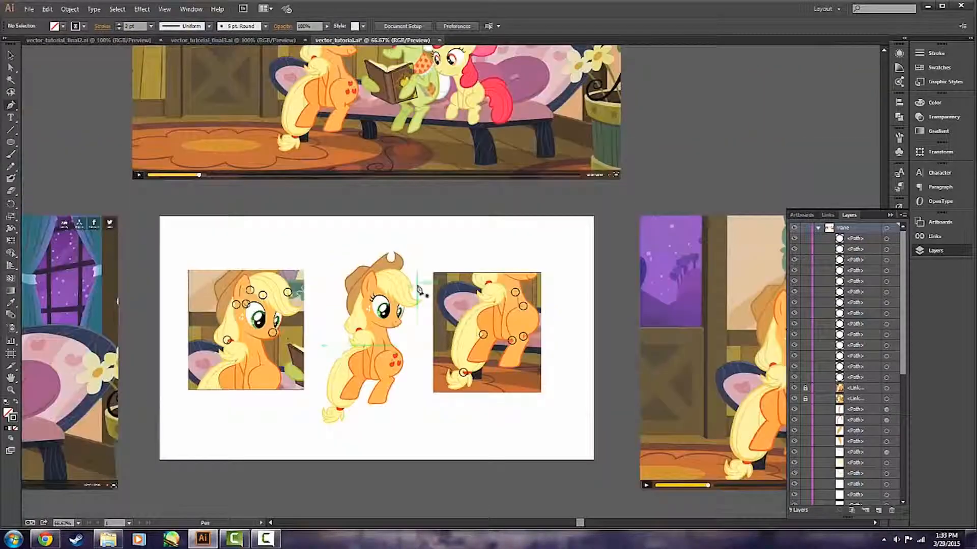
pyautogui.scroll(1, 420, 291)
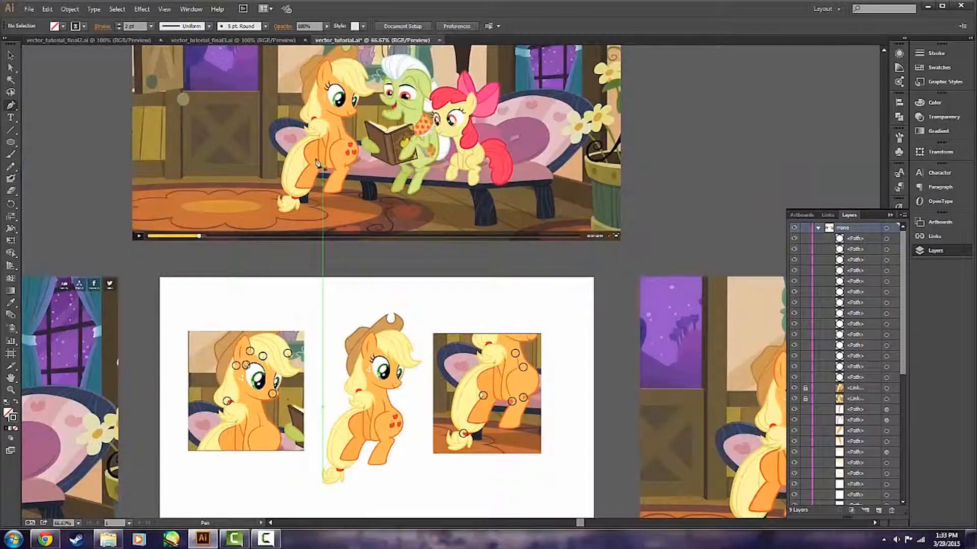
pyautogui.scroll(2, 335, 254)
pyautogui.scroll(2, 347, 268)
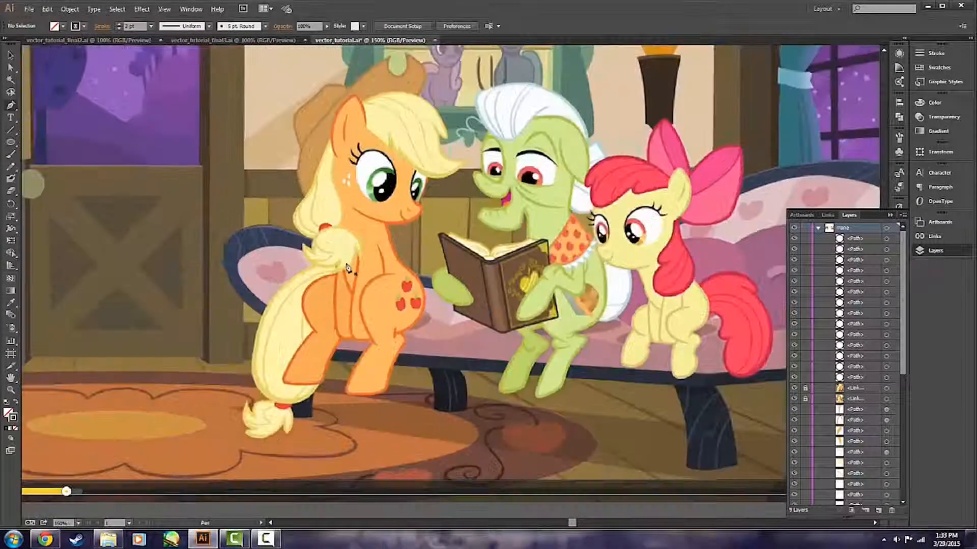
pyautogui.scroll(1, 348, 268)
pyautogui.scroll(-1, 522, 320)
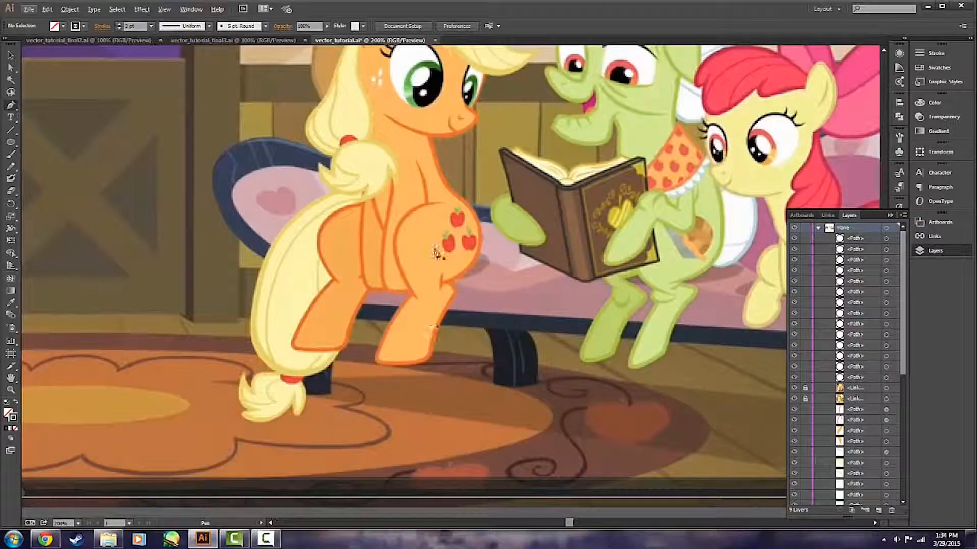
pyautogui.scroll(-3, 532, 354)
pyautogui.scroll(-12, 533, 354)
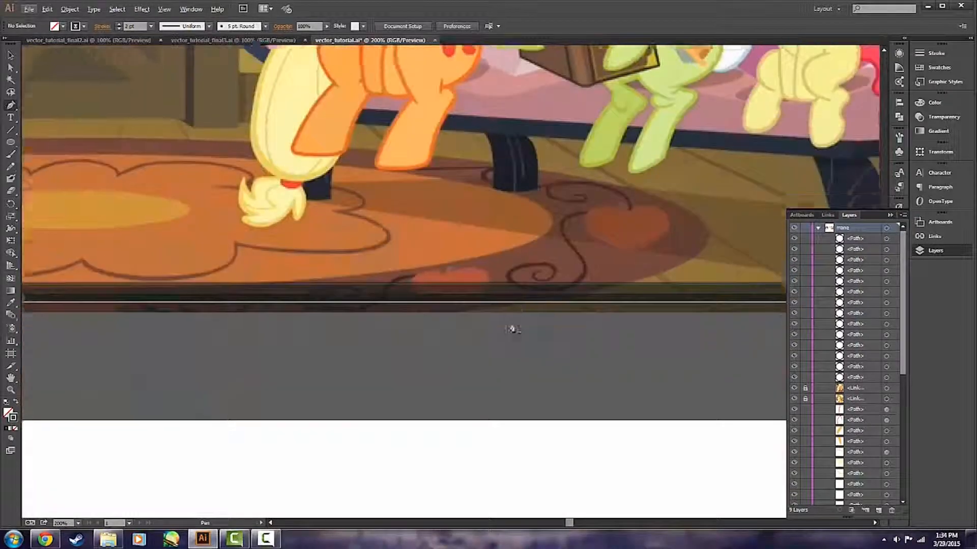
pyautogui.scroll(-1, 520, 335)
pyautogui.scroll(10, 438, 244)
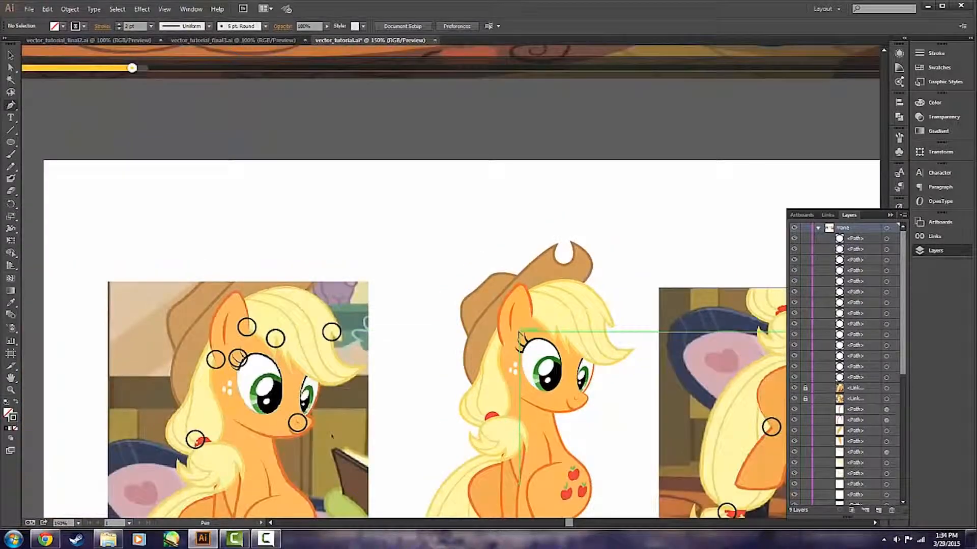
pyautogui.scroll(2, 447, 254)
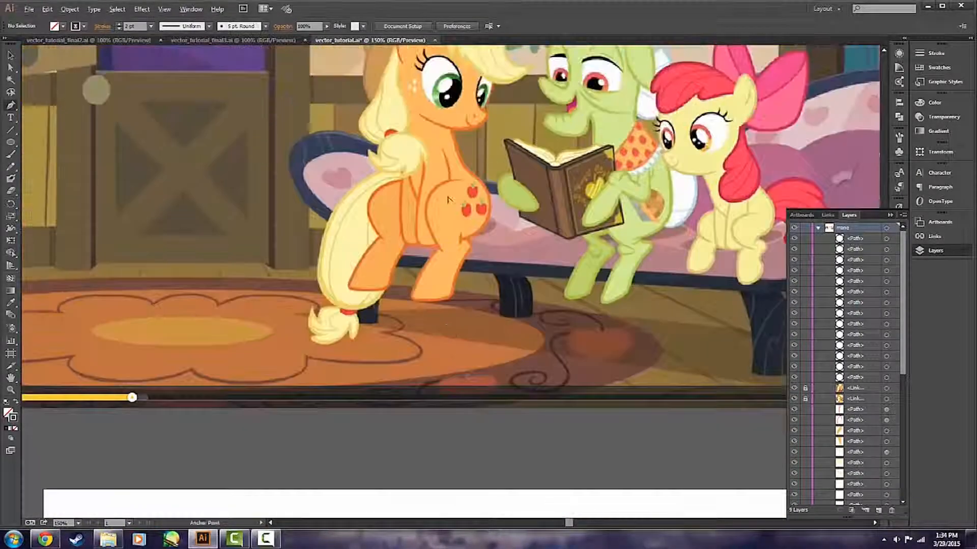
pyautogui.scroll(2, 448, 199)
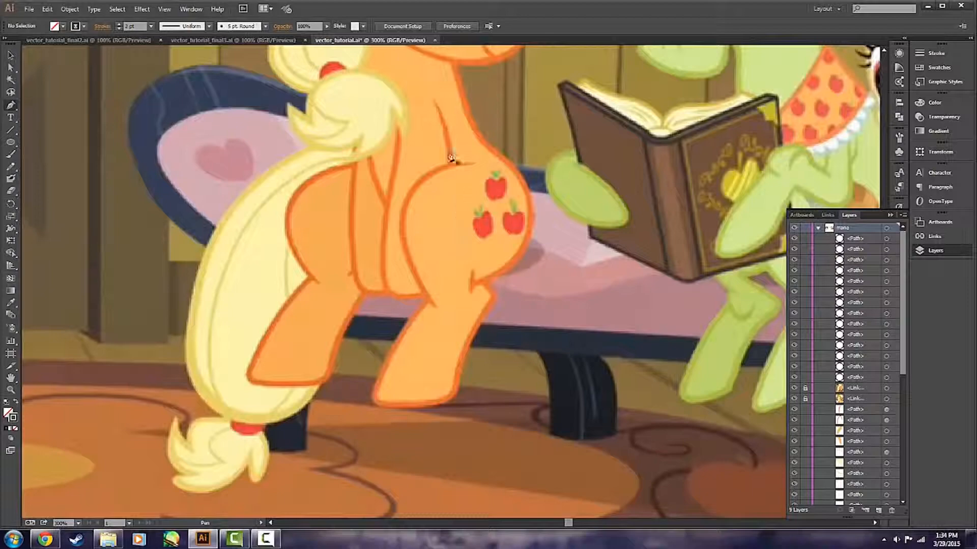
# Sample the orange outline color from the pony's ear with the Eyedropper, and use it as the fill with no stroke
pyautogui.press('i')
pyautogui.scroll(-10, 531, 251)
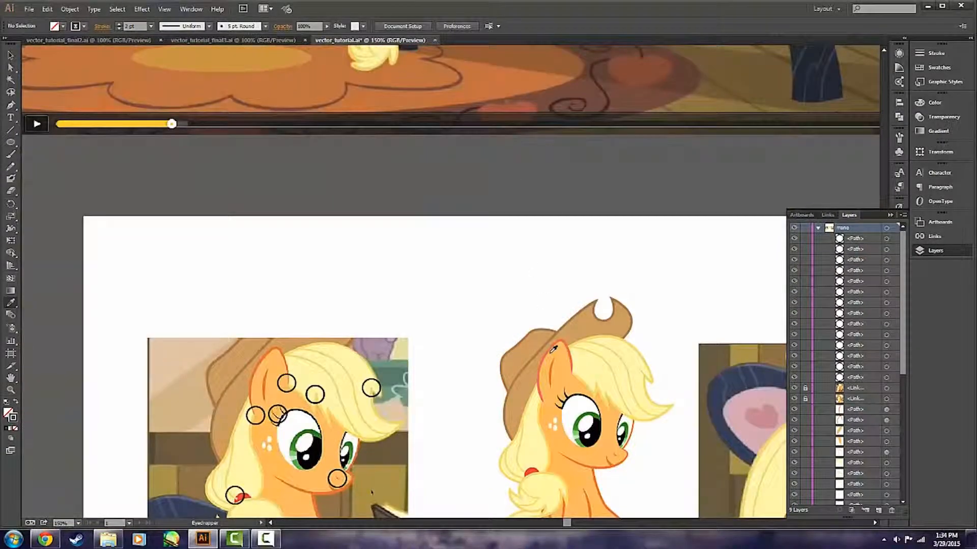
pyautogui.press('p')
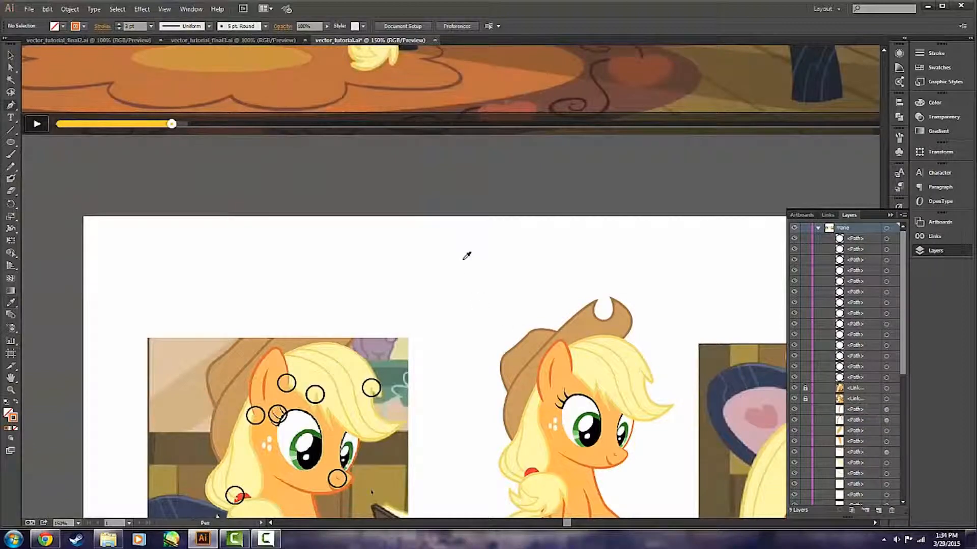
pyautogui.scroll(8, 465, 255)
pyautogui.scroll(2, 514, 192)
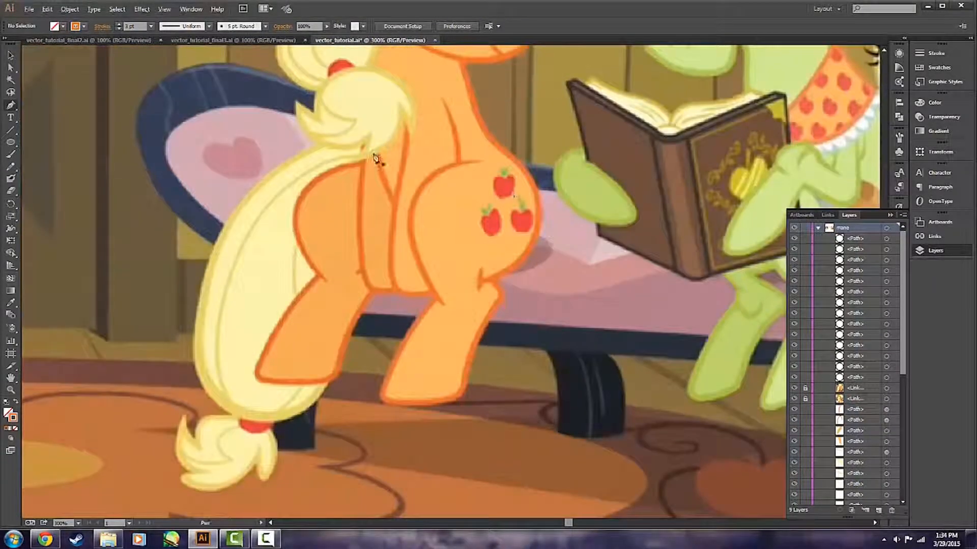
pyautogui.click(18, 404)
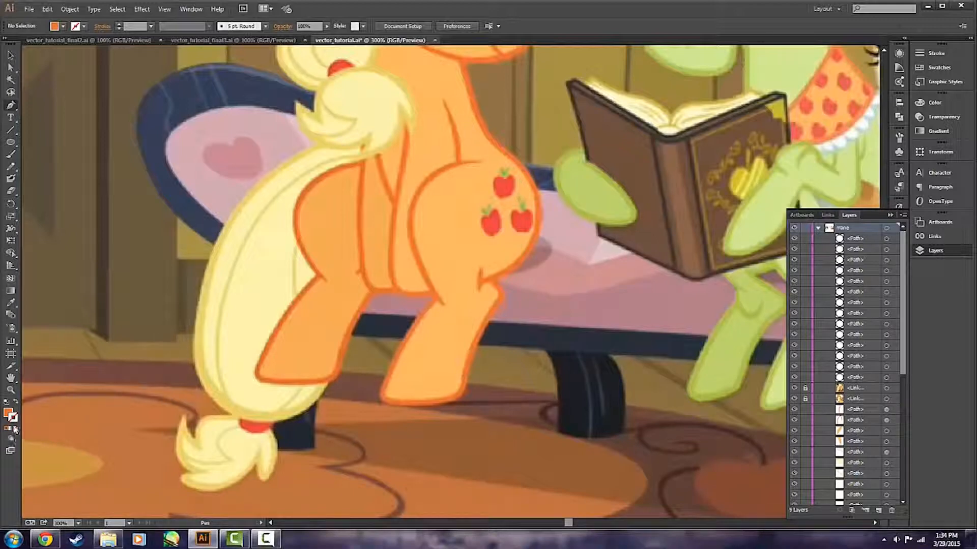
# Trace the pony's curved hip outline as a closed, tapered orange shape with the Pen tool, and refine its curve
pyautogui.scroll(1, 503, 153)
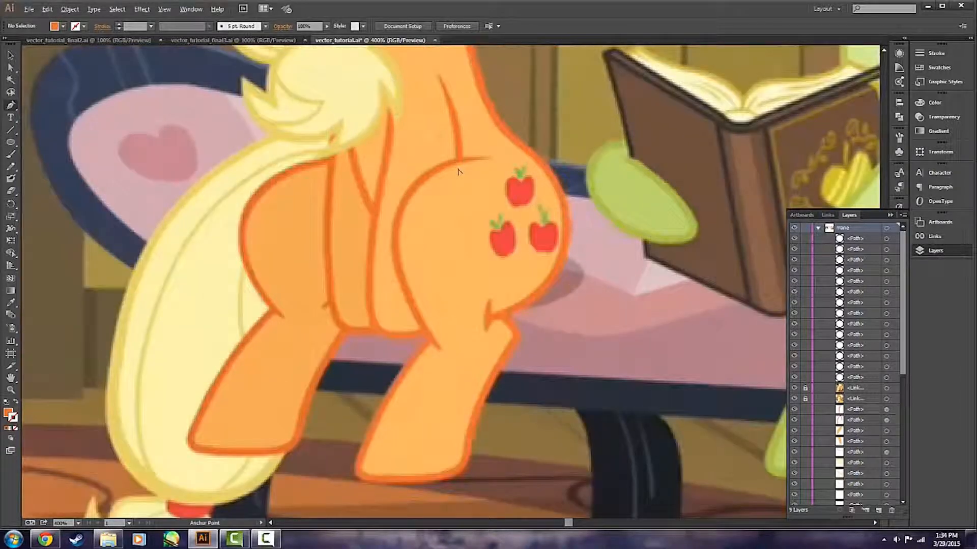
pyautogui.click(492, 161)
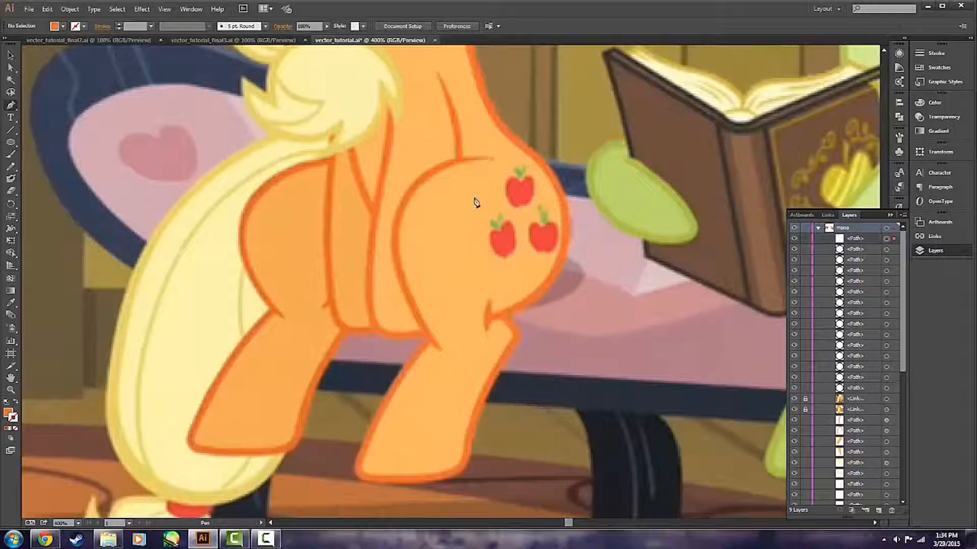
pyautogui.moveTo(404, 275); pyautogui.dragTo(435, 395)
pyautogui.moveTo(405, 276); pyautogui.dragTo(398, 127)
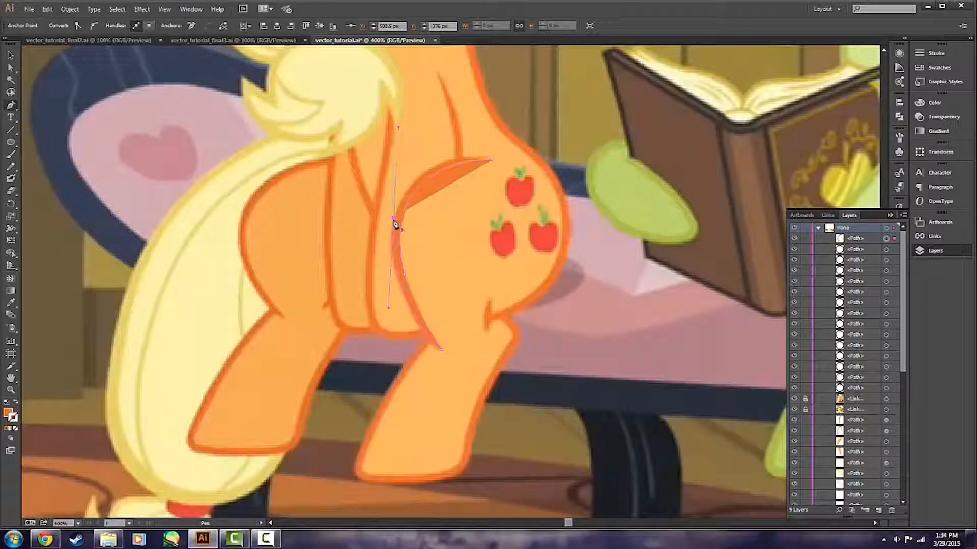
pyautogui.moveTo(493, 160); pyautogui.dragTo(568, 175)
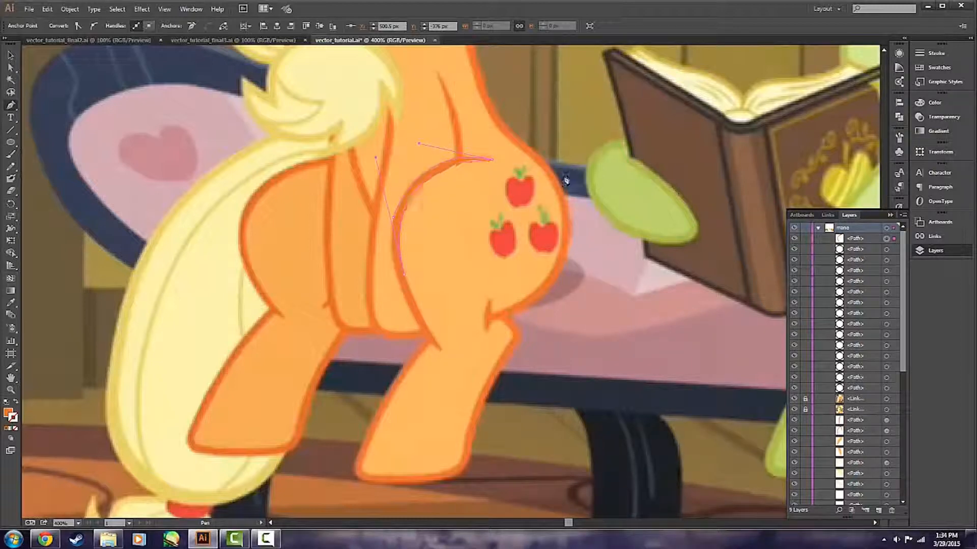
pyautogui.press('a')
pyautogui.moveTo(390, 221); pyautogui.dragTo(410, 227)
pyautogui.click(709, 265)
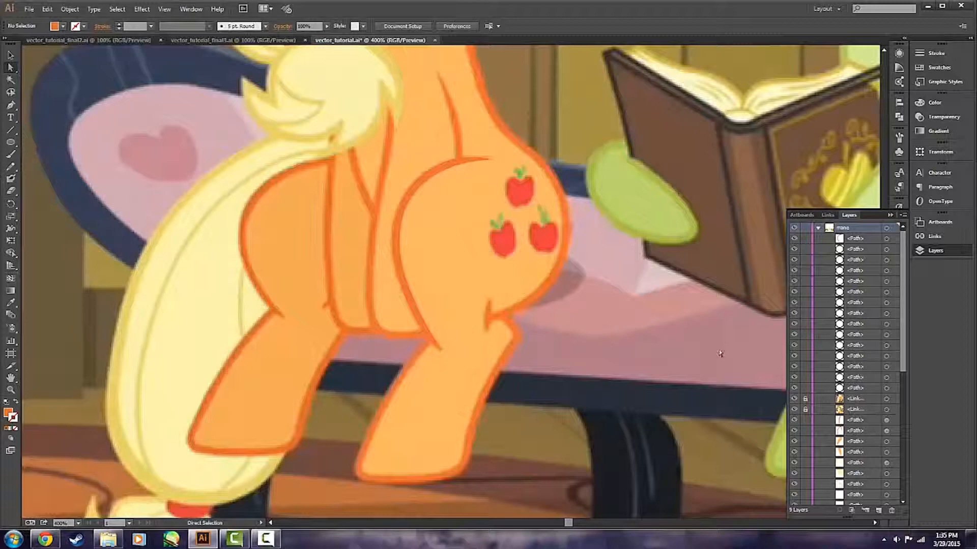
pyautogui.scroll(-5, 848, 428)
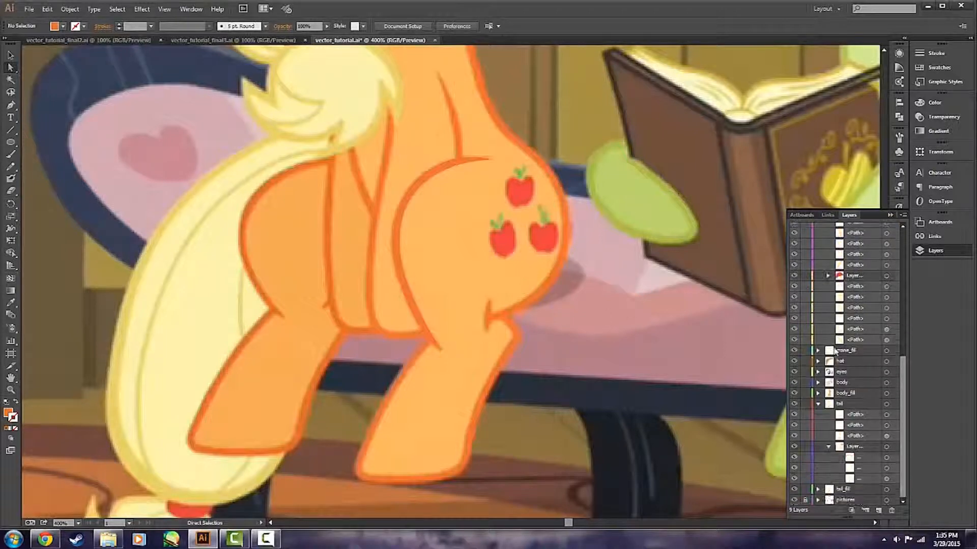
# Hide the reference pictures to check the tapered hip shape alone, show them again, and examine how the lines taper across the reference pony
pyautogui.click(795, 501)
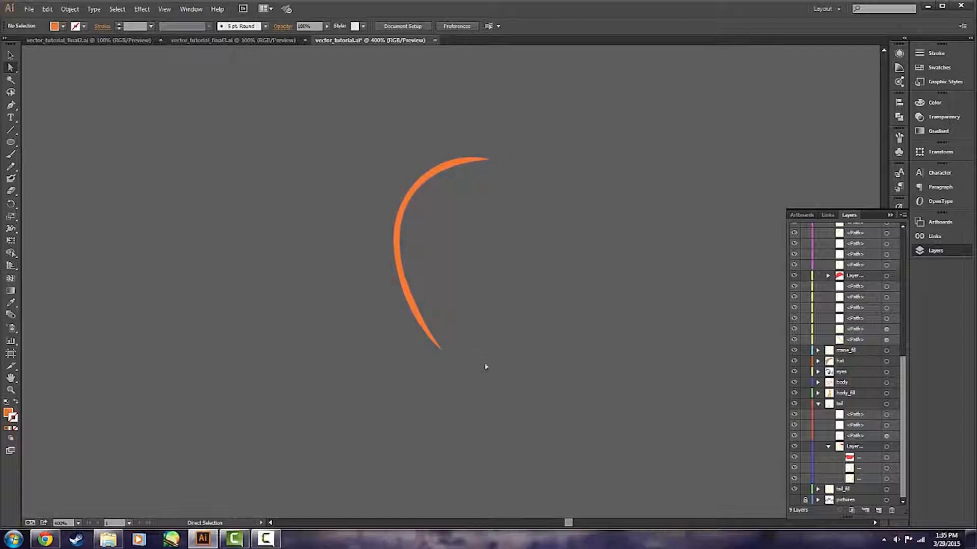
pyautogui.click(794, 500)
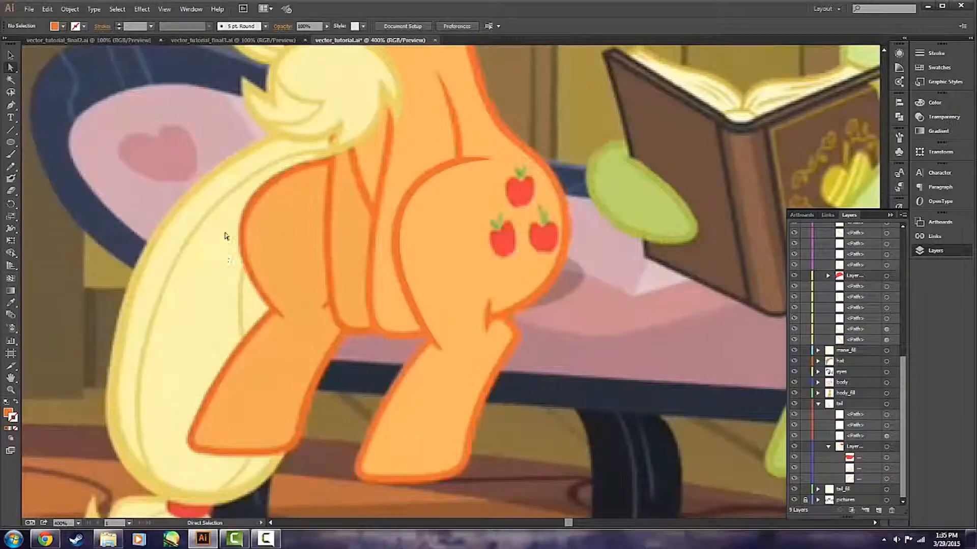
pyautogui.hotkey('ctrl', '-')
pyautogui.scroll(3, 473, 282)
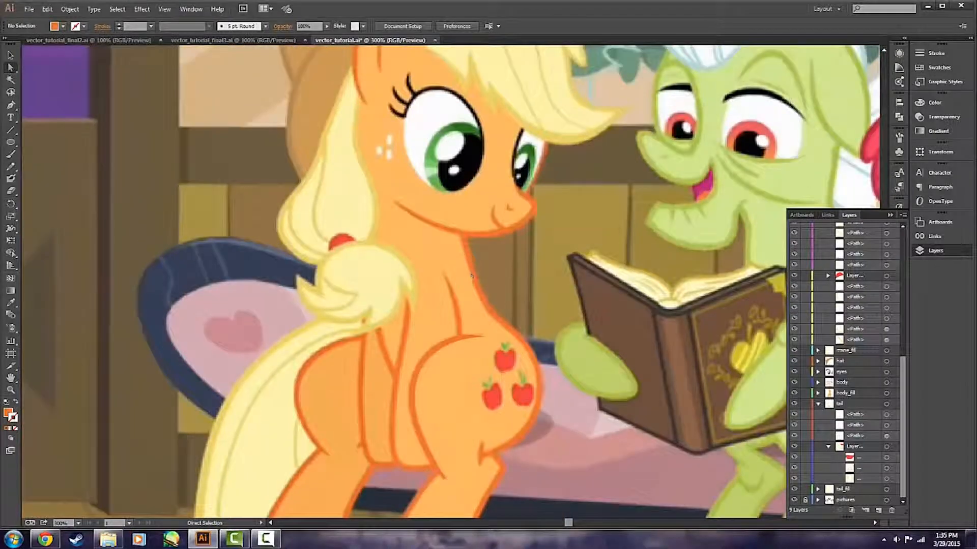
pyautogui.scroll(2, 471, 276)
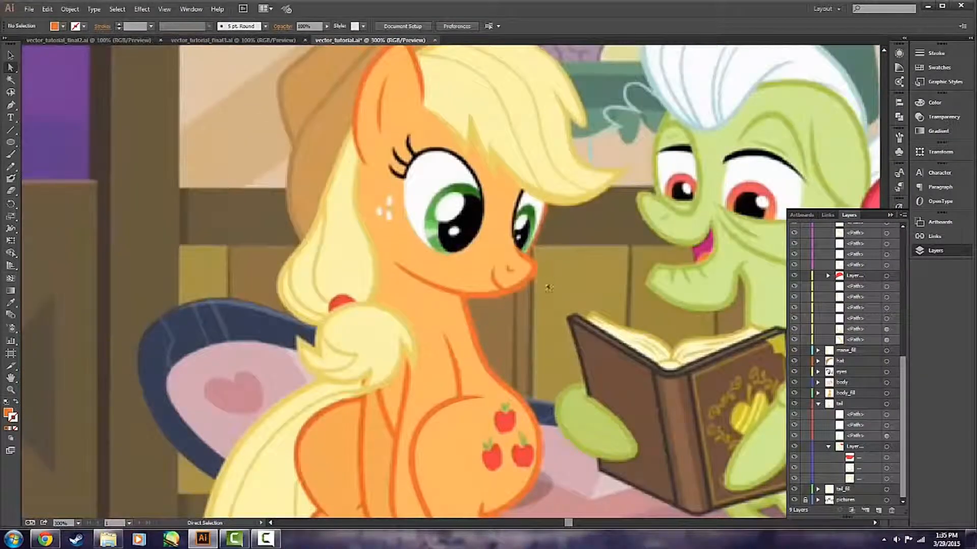
pyautogui.scroll(2, 548, 288)
pyautogui.scroll(-2, 548, 288)
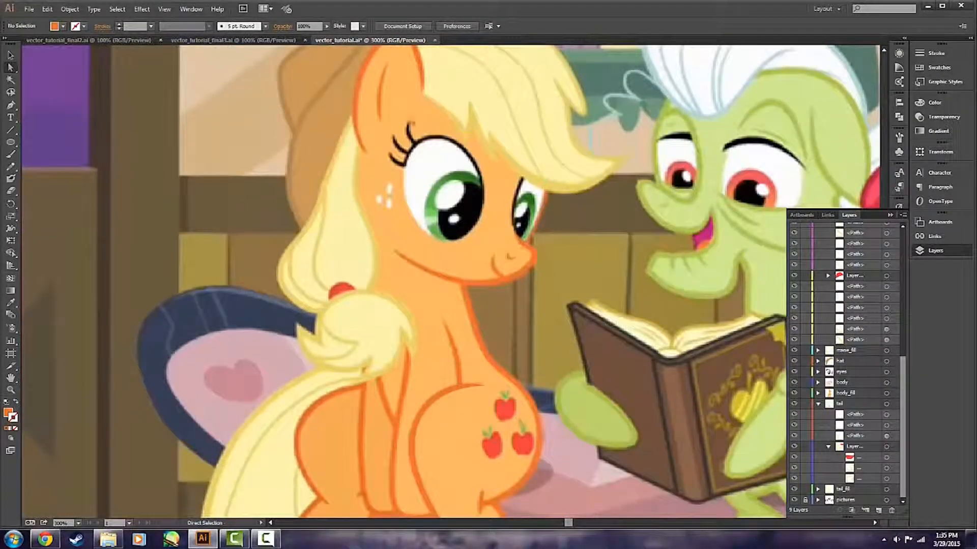
pyautogui.scroll(-5, 389, 374)
pyautogui.scroll(-1, 306, 346)
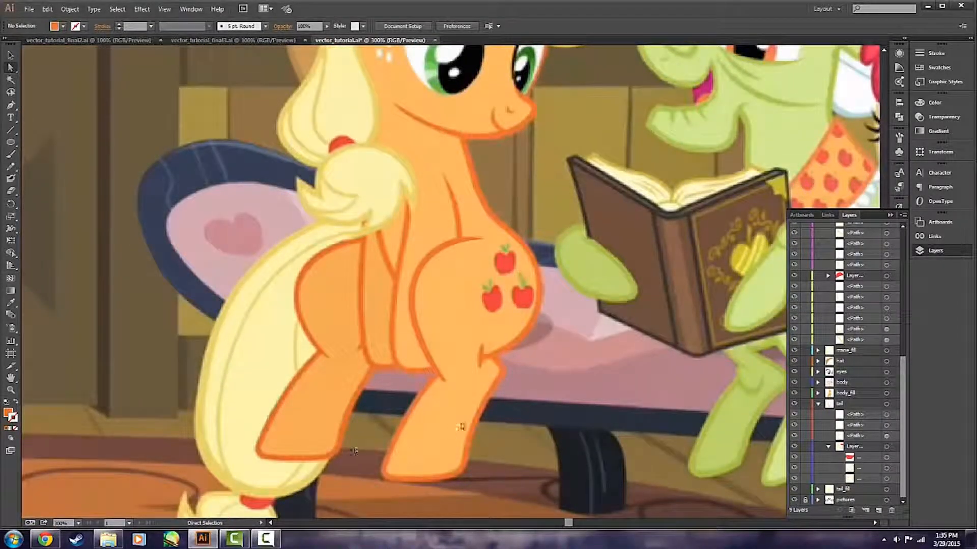
pyautogui.scroll(-4, 478, 390)
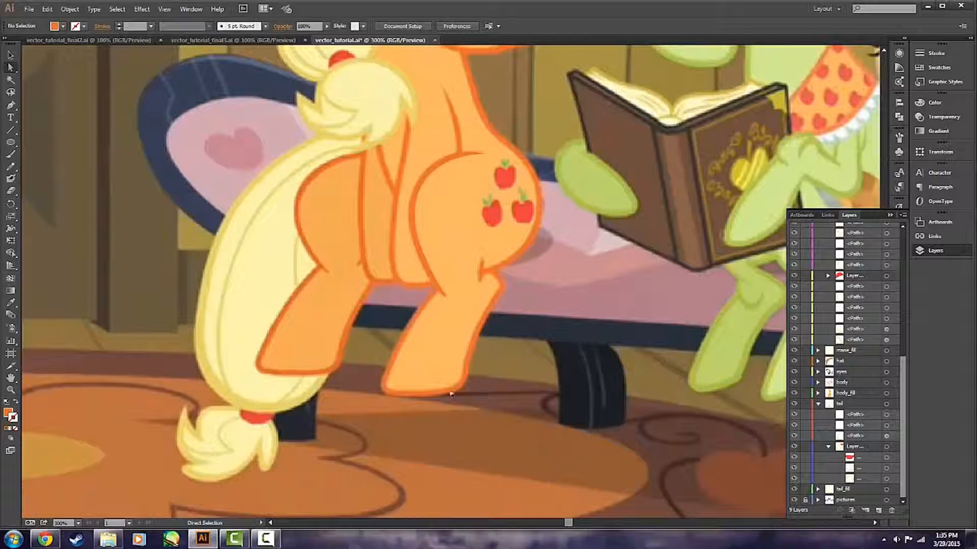
pyautogui.scroll(2, 474, 229)
pyautogui.scroll(1, 458, 257)
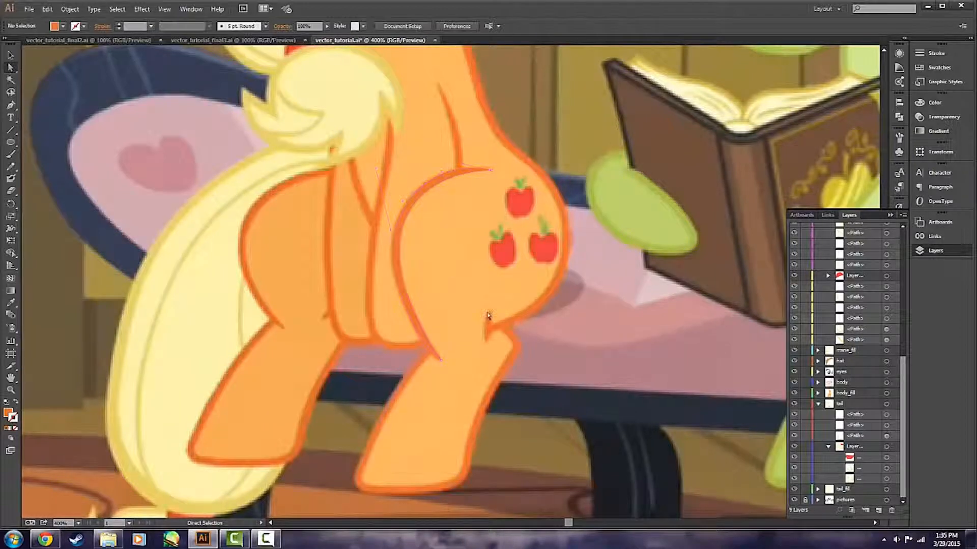
# Select the traced hip shape to examine its anchor points and curve handles, and deselect it
pyautogui.click(414, 201)
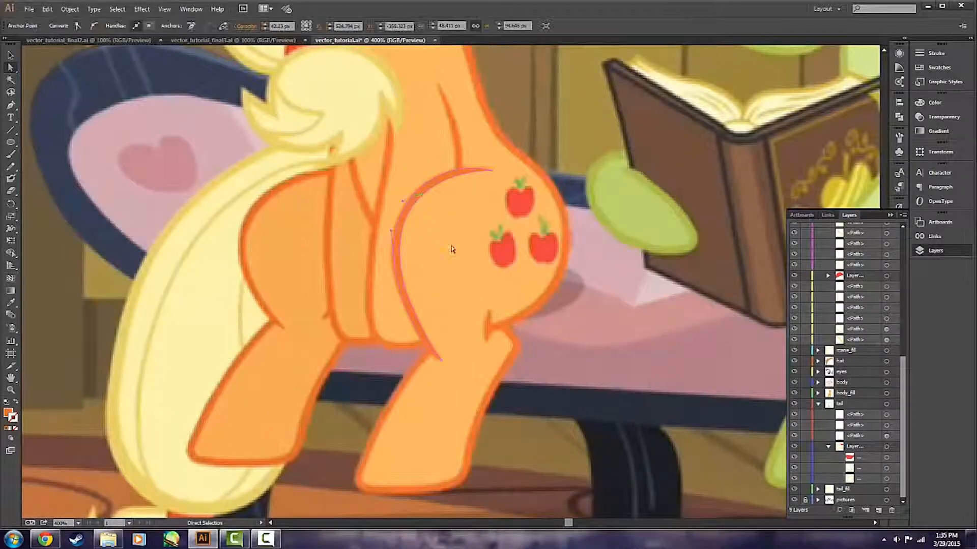
pyautogui.click(455, 240)
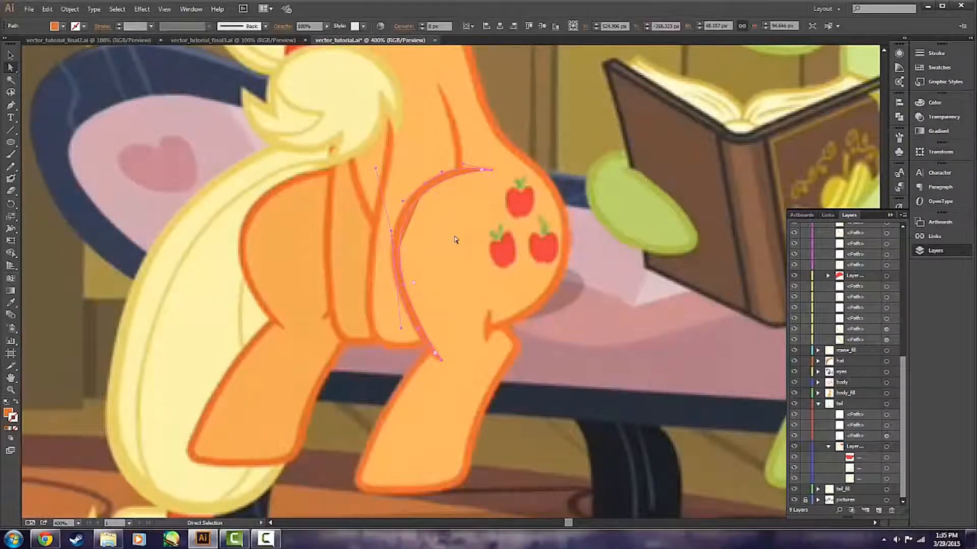
pyautogui.press('v')
pyautogui.click(514, 240)
pyautogui.moveTo(337, 135); pyautogui.dragTo(509, 344)
pyautogui.click(508, 345)
# Enlarge the finished pony vector on the artboard proportionally to about 565 by 974 px, and reposition it between the reference crops
pyautogui.hotkey('ctrl', '1')
pyautogui.scroll(-10, 517, 342)
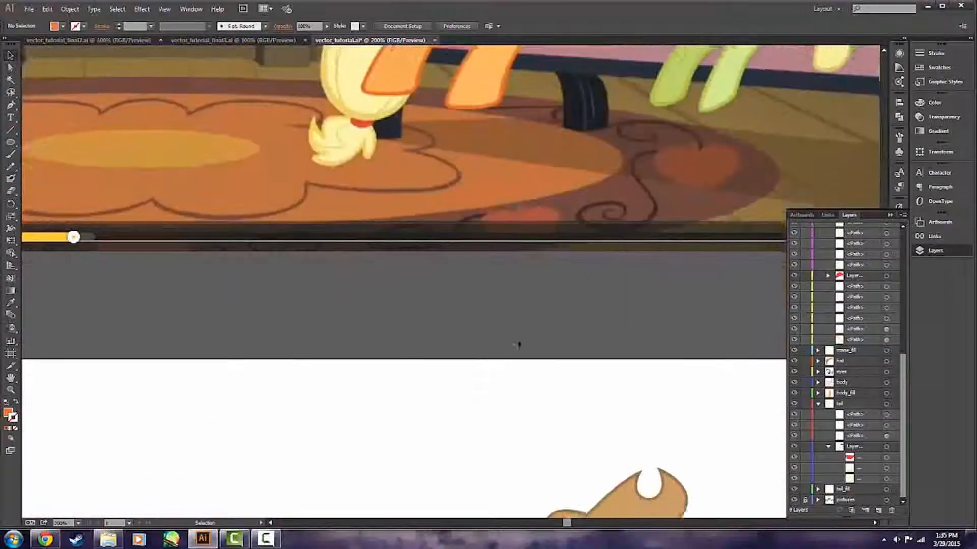
pyautogui.scroll(-5, 549, 356)
pyautogui.hscroll(4, 640, 328)
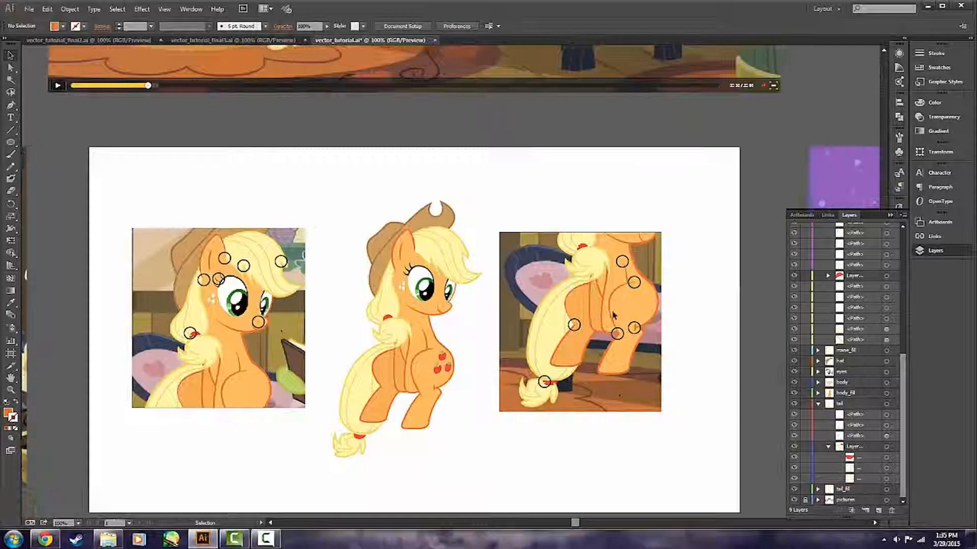
pyautogui.scroll(-1, 614, 315)
pyautogui.scroll(-1, 614, 316)
pyautogui.moveTo(435, 209); pyautogui.dragTo(517, 390)
pyautogui.moveTo(426, 384); pyautogui.dragTo(335, 515)
pyautogui.scroll(1, 457, 330)
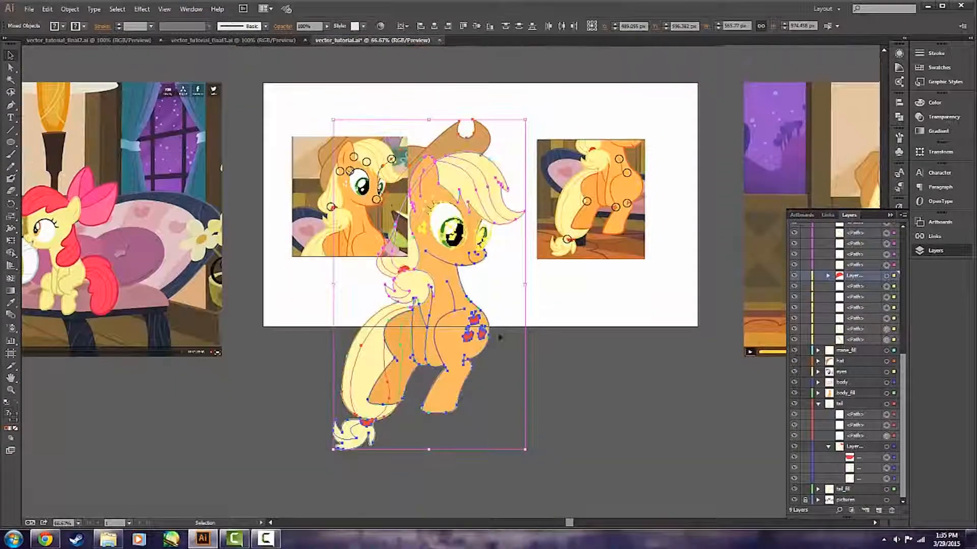
pyautogui.moveTo(456, 330); pyautogui.dragTo(492, 282)
pyautogui.click(606, 334)
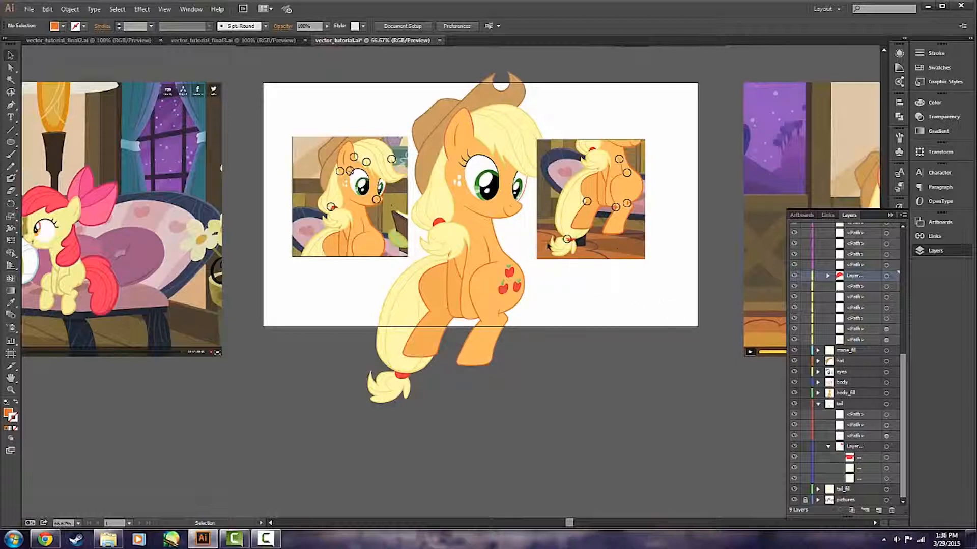
# Examine the thin outlines of the enlarged pony and check the stroke weight of its jaw line
pyautogui.scroll(2, 541, 240)
pyautogui.scroll(3, 513, 262)
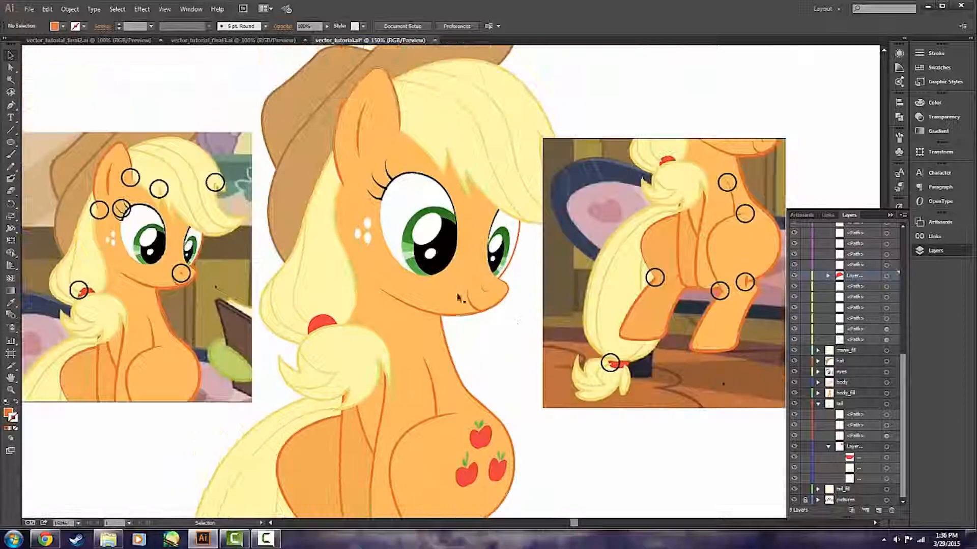
pyautogui.scroll(-1, 465, 351)
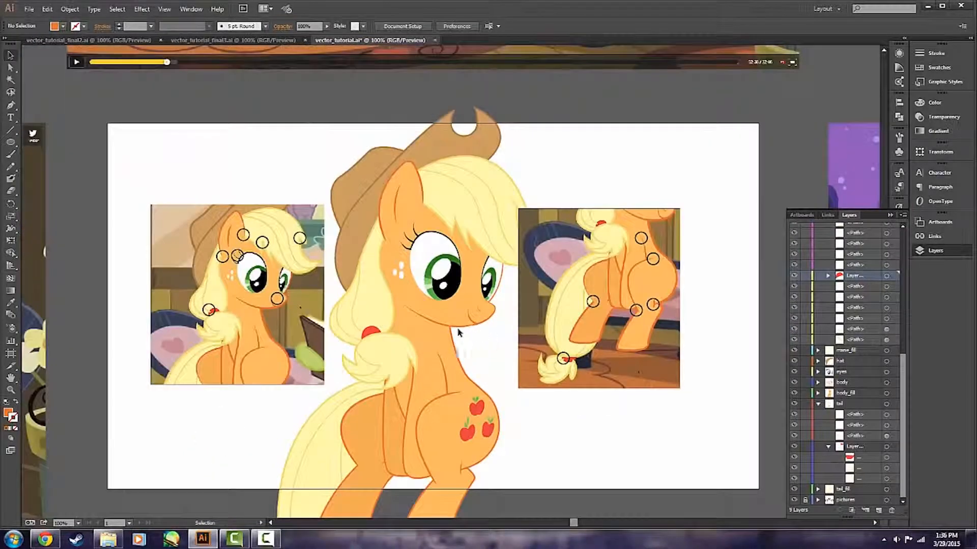
pyautogui.click(465, 326)
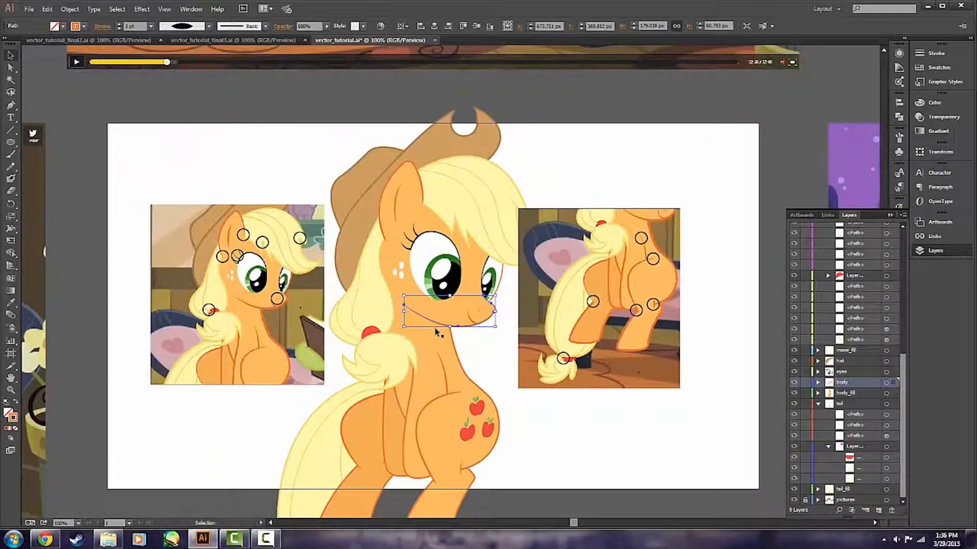
pyautogui.click(152, 27)
pyautogui.click(151, 26)
pyautogui.click(486, 343)
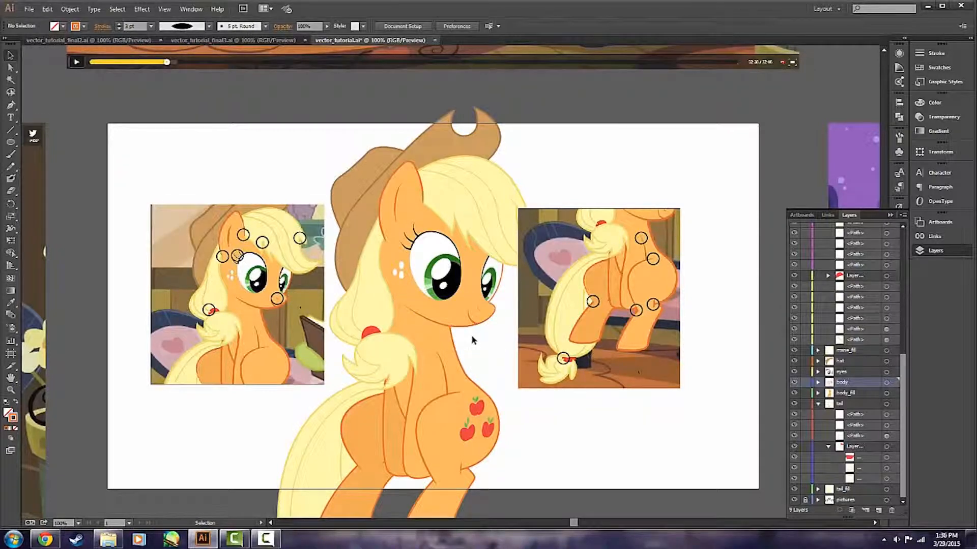
# Try scaling the whole enlarged pony down to about 263 by 453 px, and undo the scaling
pyautogui.moveTo(330, 123); pyautogui.dragTo(507, 491)
pyautogui.moveTo(346, 400); pyautogui.dragTo(434, 256)
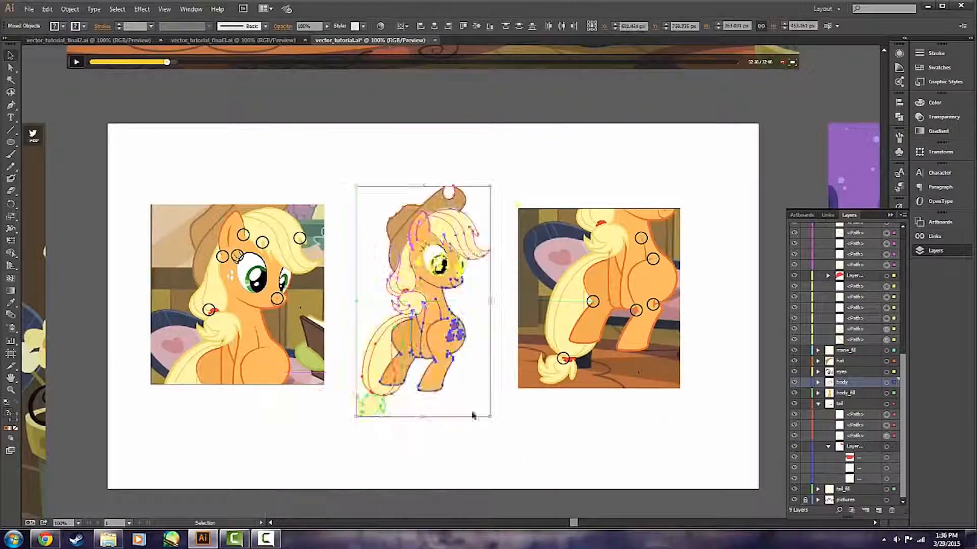
pyautogui.click(468, 458)
pyautogui.scroll(-5, 442, 356)
pyautogui.scroll(4, 468, 340)
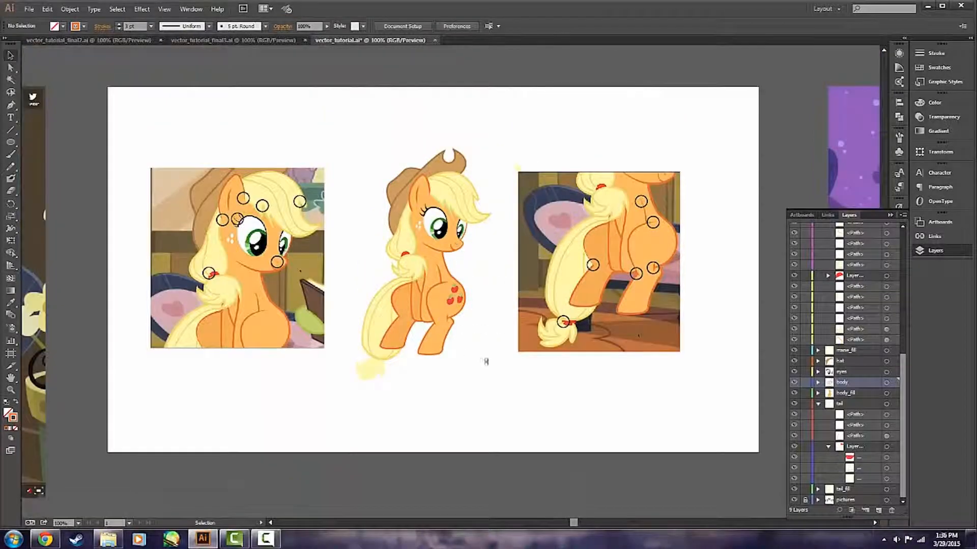
pyautogui.hotkey('ctrl', 'z')
pyautogui.hotkey('ctrl', 'z')
pyautogui.hotkey('ctrl', 'z')
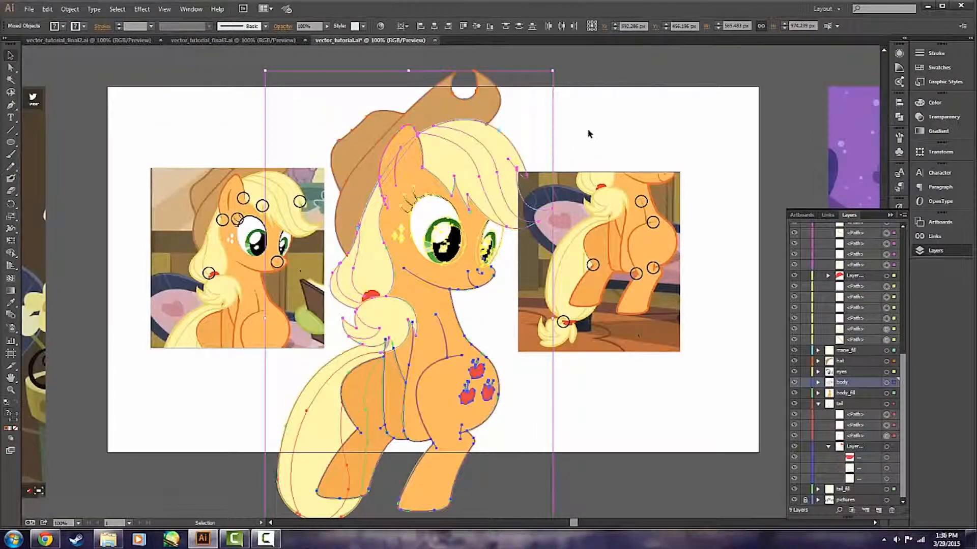
# Set the stroke weight of the enlarged pony's jaw outline to 5 pt
pyautogui.click(541, 147)
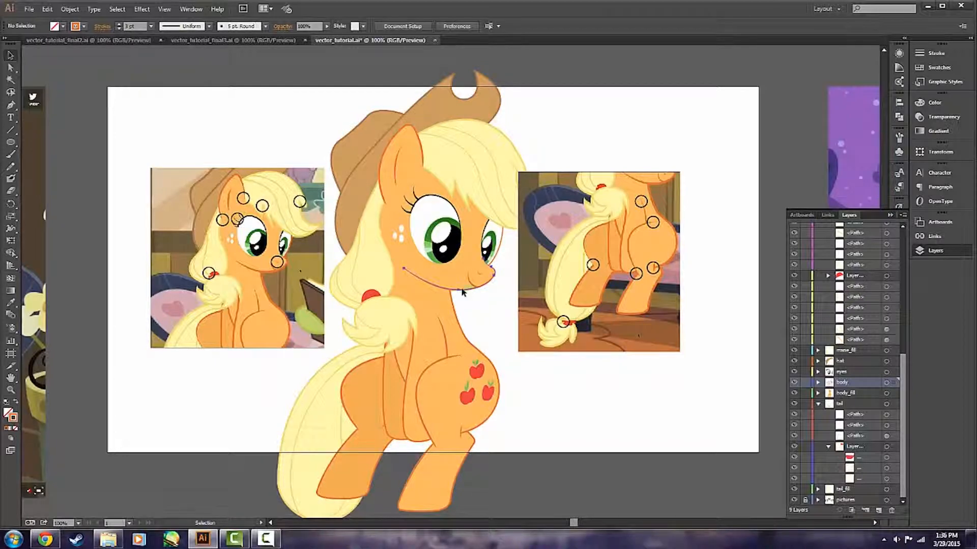
pyautogui.click(462, 292)
pyautogui.click(118, 25)
pyautogui.click(261, 106)
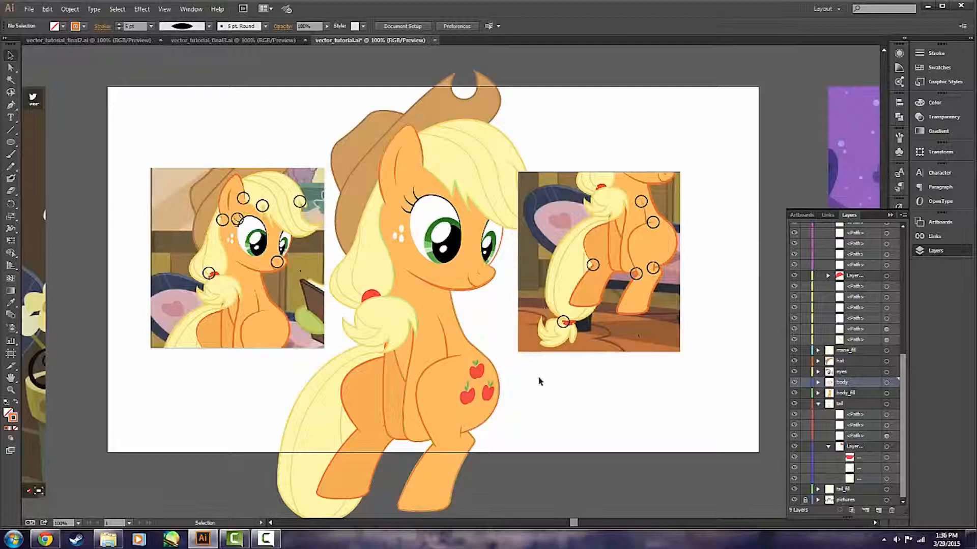
# Undo the jaw line's weight changes and the pony's enlargement and move, and deselect the artwork
pyautogui.press('a')
pyautogui.hotkey('ctrl', 'z')
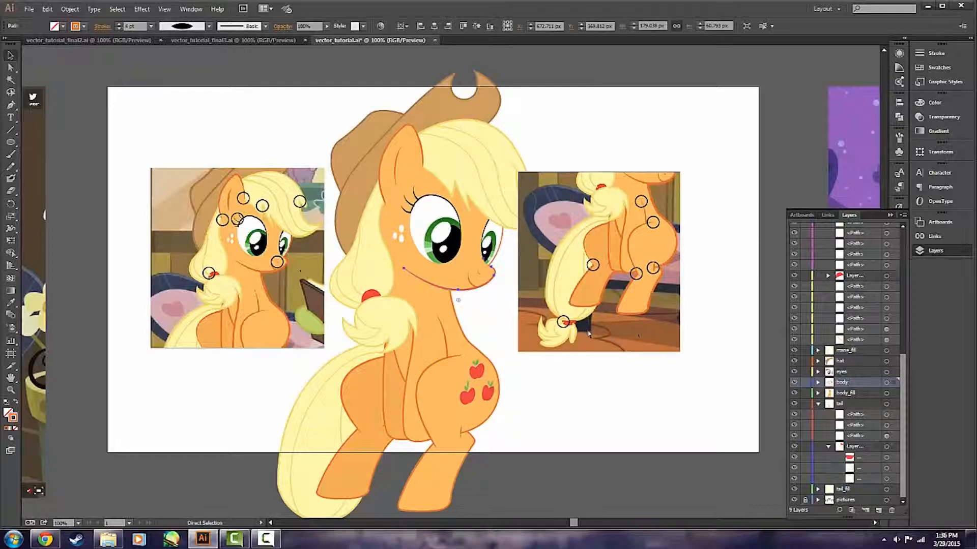
pyautogui.hotkey('ctrl', 'z')
pyautogui.hotkey('ctrl', 'z')
pyautogui.press('v')
pyautogui.hotkey('ctrl', '-')
pyautogui.hotkey('ctrl', '-')
pyautogui.scroll(-3, 549, 257)
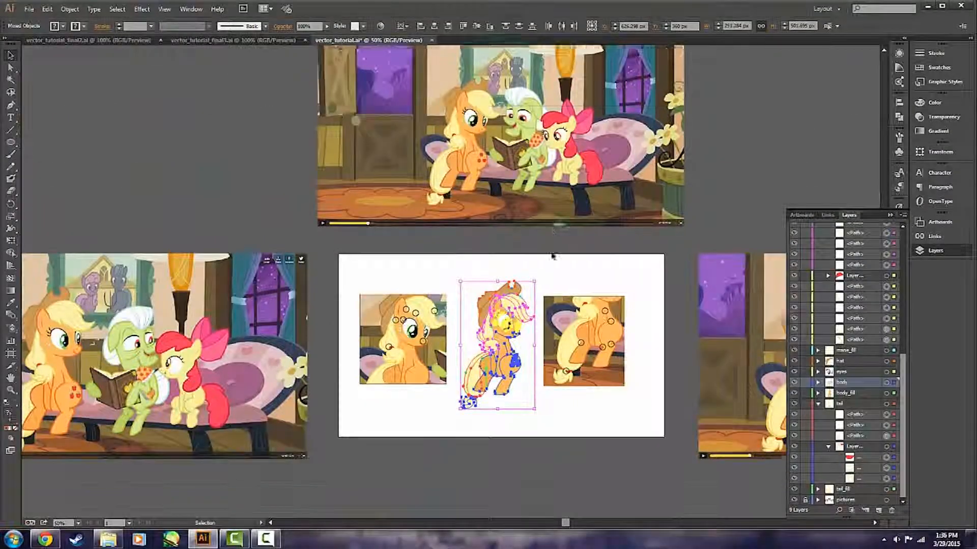
pyautogui.click(556, 365)
# Draw an orange-filled ellipse above the pony, enlarge it to about 133 by 153 px, and delete it
pyautogui.hotkey('ctrl', '+')
pyautogui.hotkey('ctrl', '+')
pyautogui.hotkey('ctrl', '+')
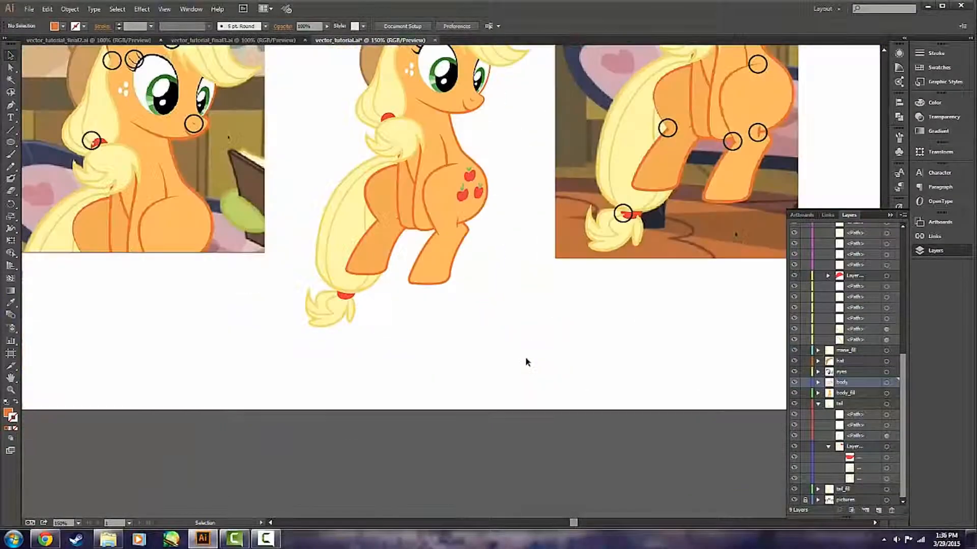
pyautogui.scroll(2, 525, 351)
pyautogui.scroll(2, 509, 270)
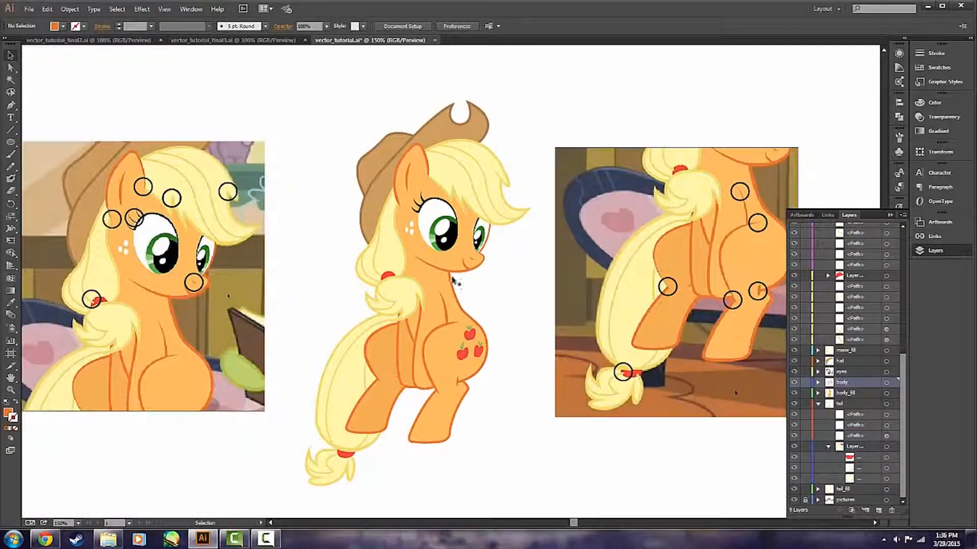
pyautogui.click(10, 142)
pyautogui.moveTo(302, 88); pyautogui.dragTo(343, 133)
pyautogui.press('ctrl')
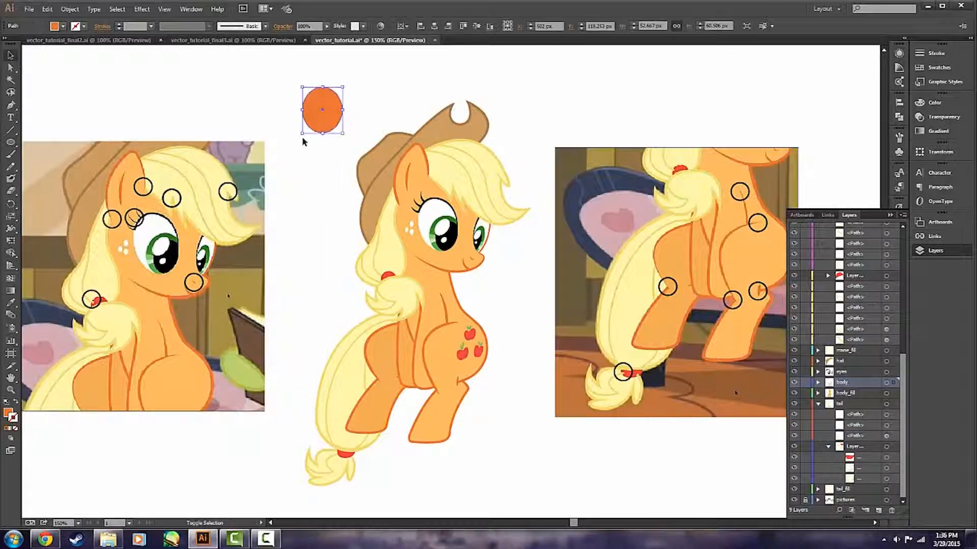
pyautogui.moveTo(302, 134); pyautogui.dragTo(241, 204)
pyautogui.click(254, 199)
pyautogui.moveTo(309, 151); pyautogui.dragTo(329, 120)
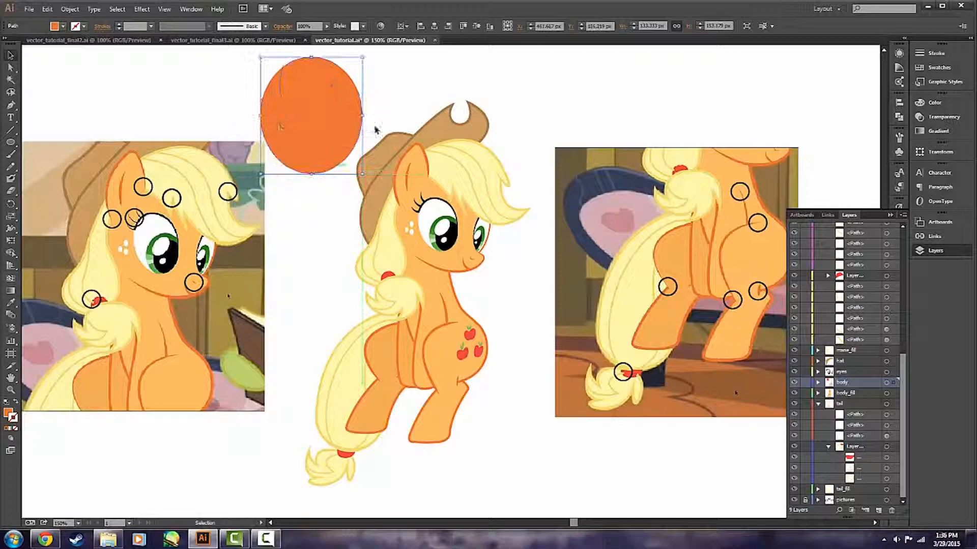
pyautogui.press('Delete')
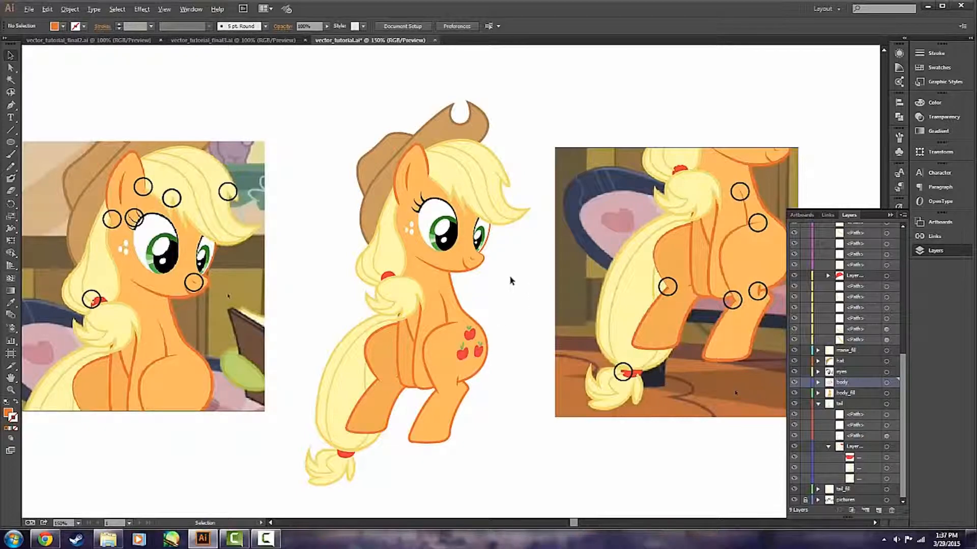
# Compare the finished pony with the two circled reference crops and the reference frame above the artboard
pyautogui.hotkey('ctrl', '-')
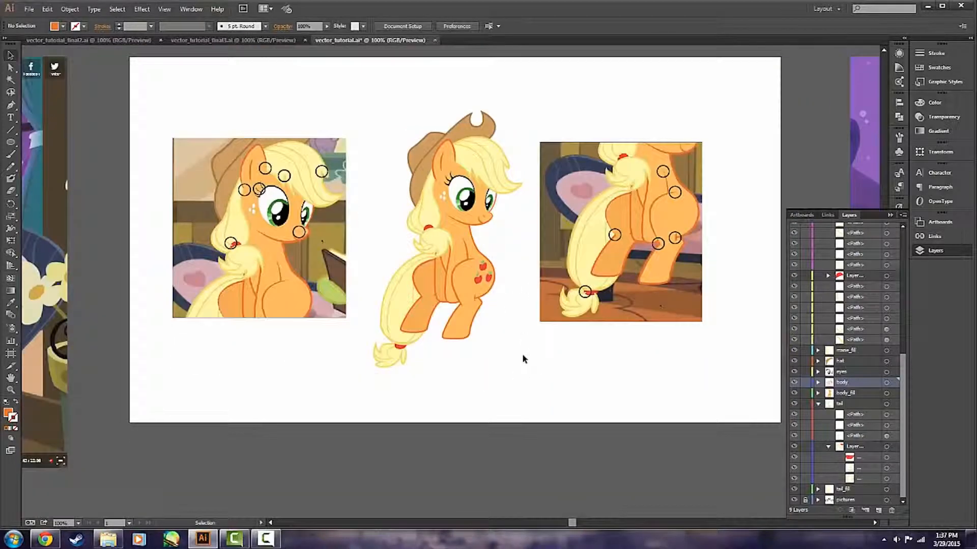
pyautogui.scroll(2, 522, 352)
pyautogui.hscroll(2, 461, 326)
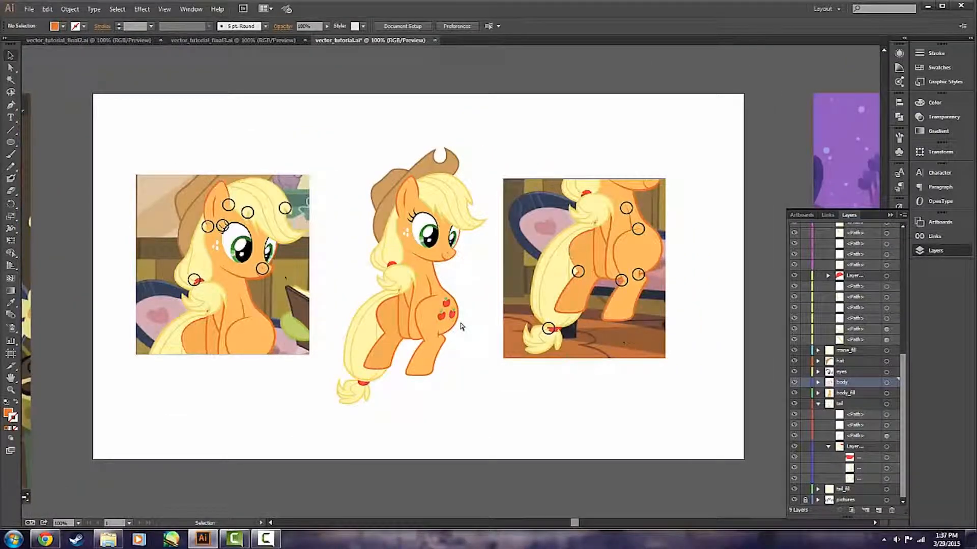
pyautogui.scroll(1, 486, 318)
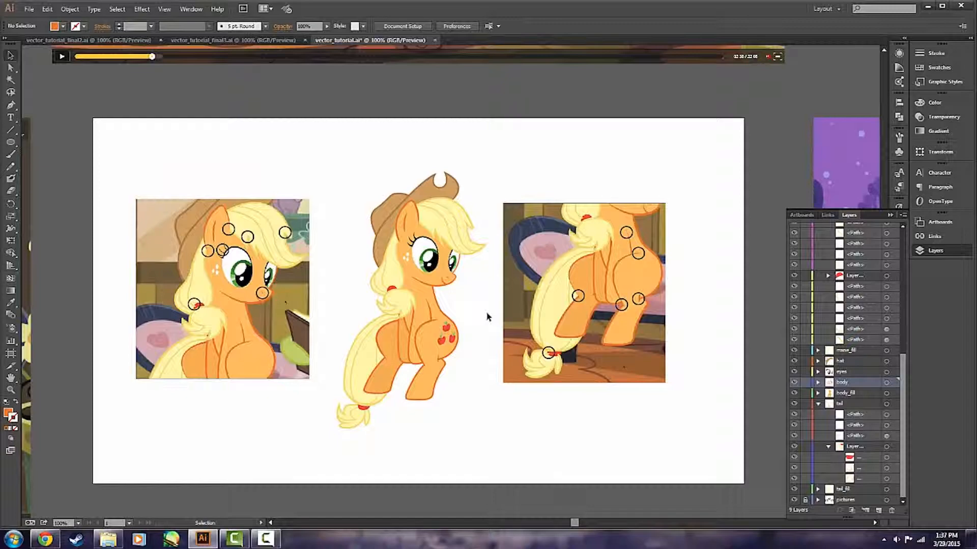
pyautogui.scroll(10, 487, 317)
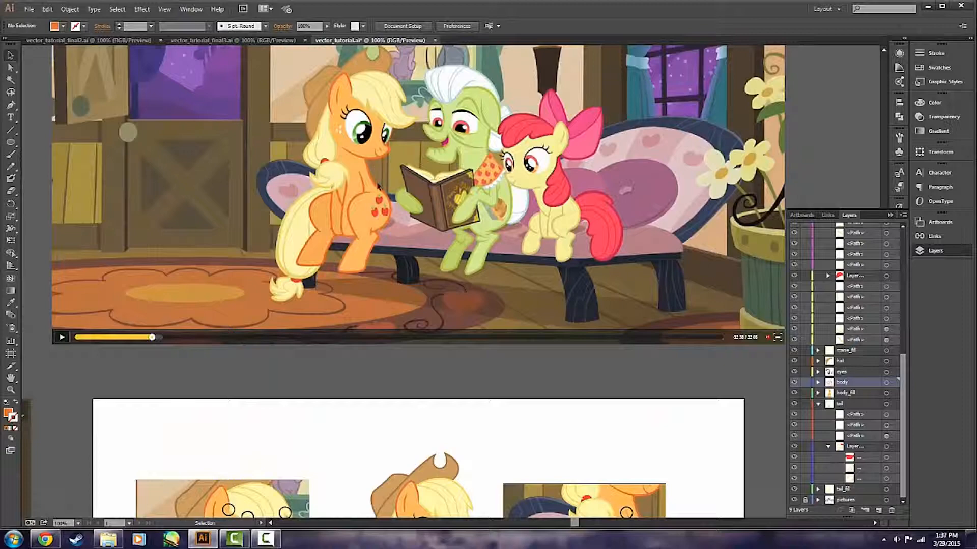
pyautogui.scroll(-10, 377, 187)
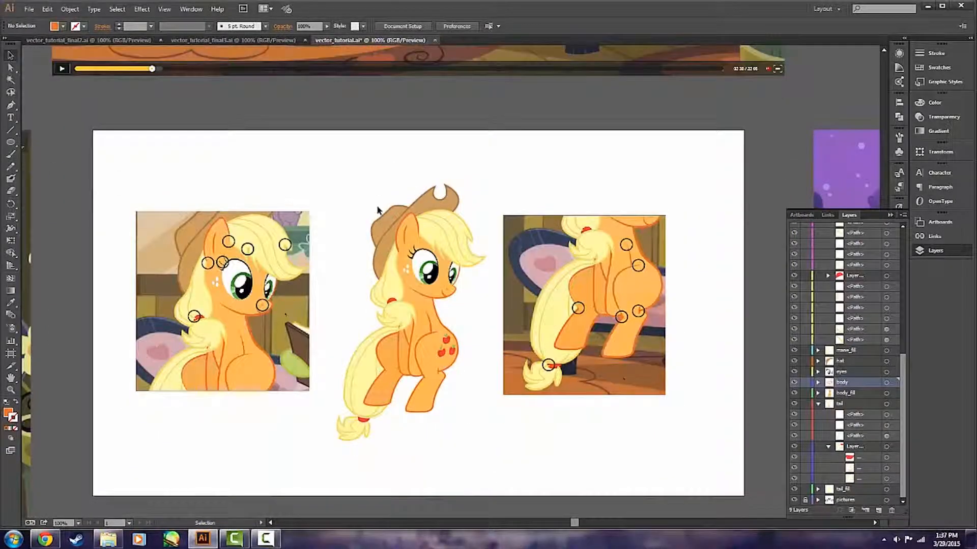
# Draw a flat orange ellipse about 296 by 38 px beneath the pony's tail and hooves
pyautogui.scroll(1, 436, 444)
pyautogui.scroll(-1, 436, 444)
pyautogui.scroll(9, 474, 234)
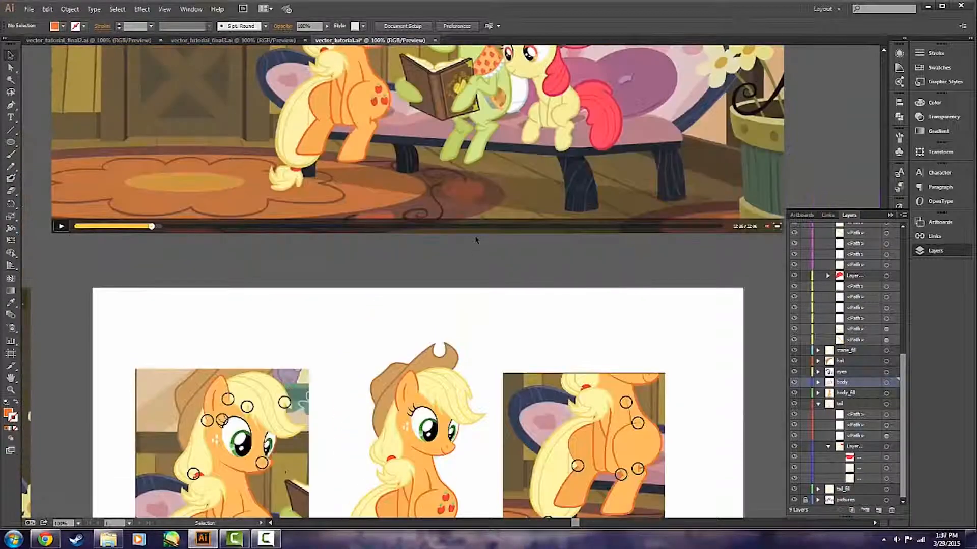
pyautogui.scroll(2, 515, 289)
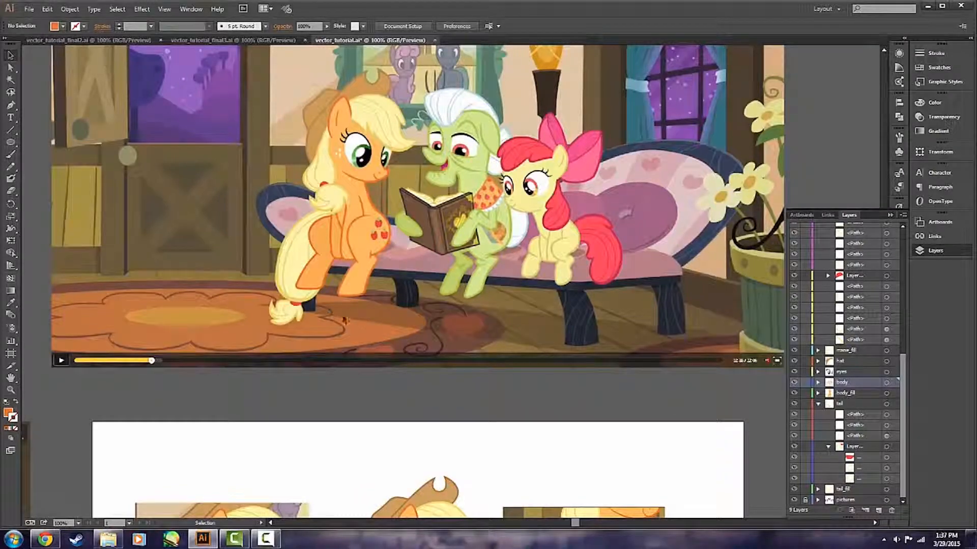
pyautogui.scroll(-12, 333, 257)
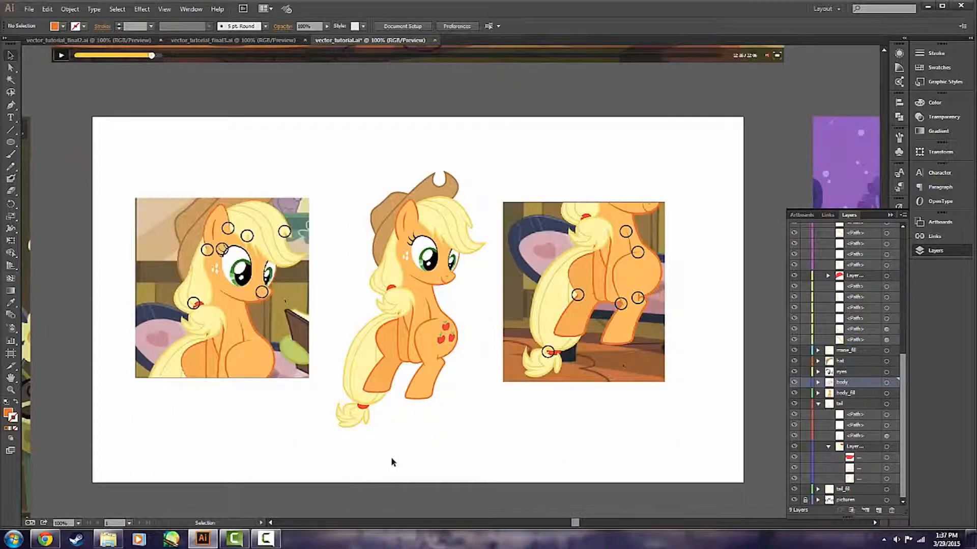
pyautogui.click(10, 142)
pyautogui.moveTo(276, 447); pyautogui.dragTo(475, 442)
pyautogui.press('v')
pyautogui.click(418, 443)
# Fill the ellipse beneath the pony with black (000000) and set its opacity to 20%
pyautogui.doubleClick(8, 413)
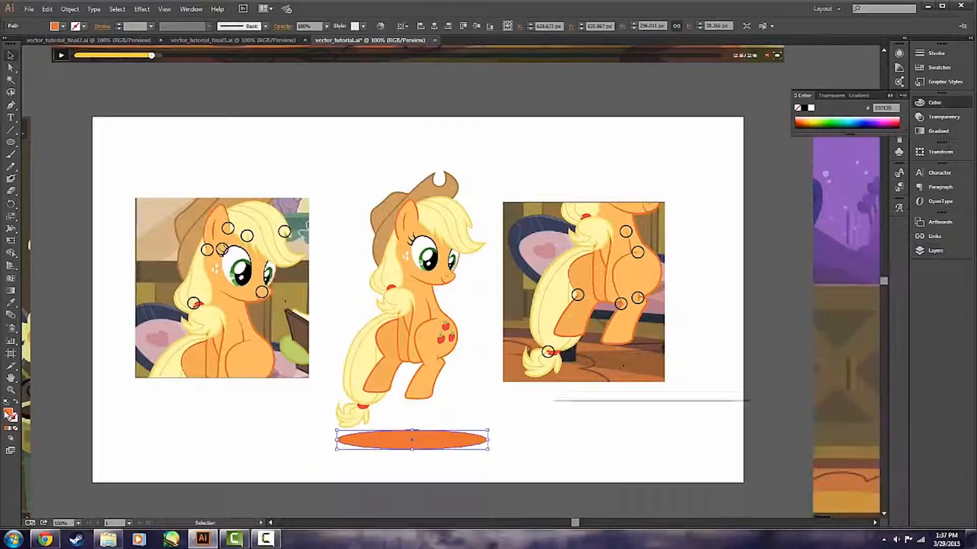
pyautogui.click(804, 239)
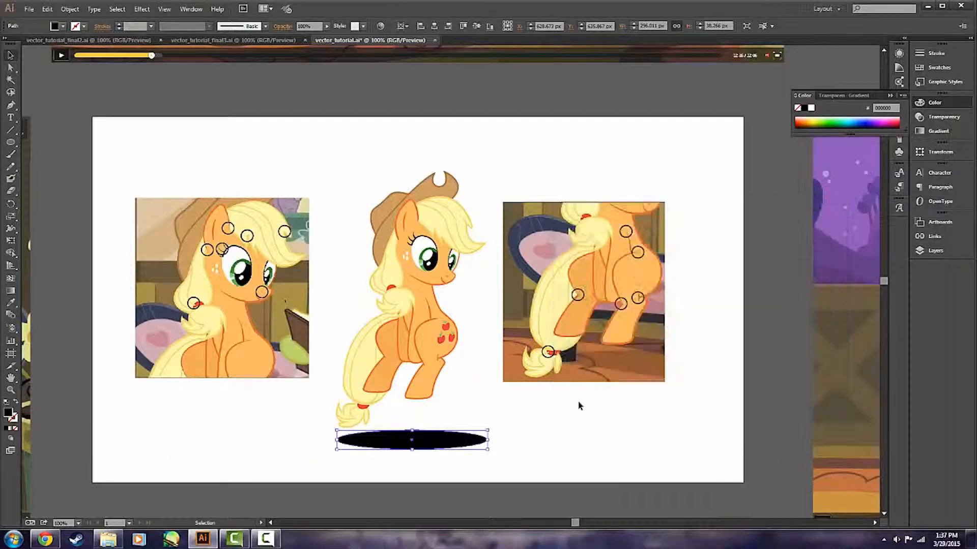
pyautogui.click(306, 28)
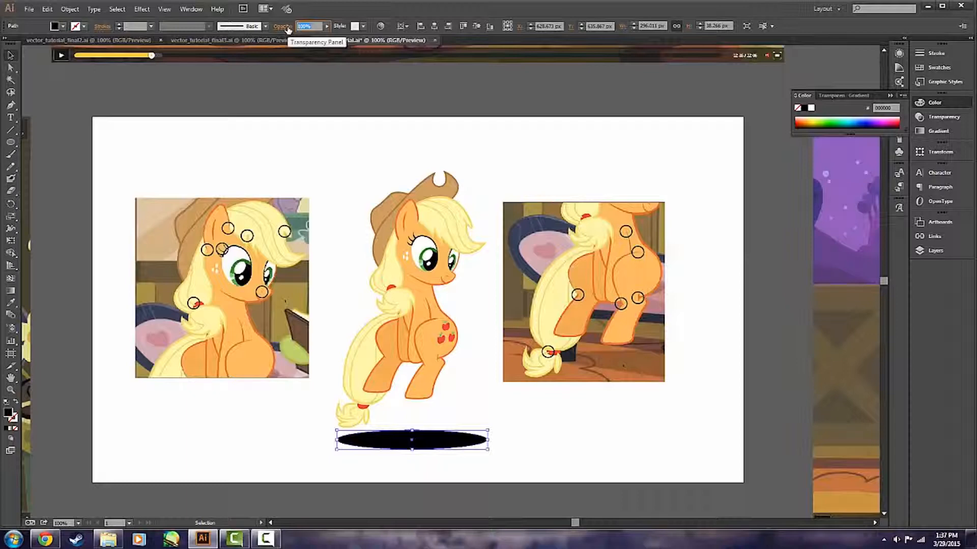
pyautogui.press('Return')
pyautogui.click(557, 454)
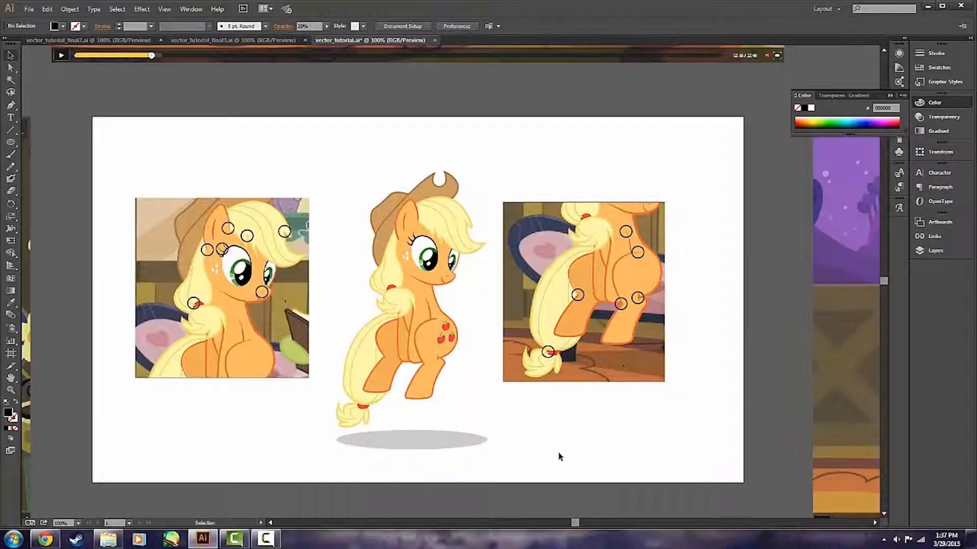
# Raise the shadow ellipse to overlap the tail tip and move its path to the bottom of the body layer
pyautogui.moveTo(433, 452); pyautogui.dragTo(426, 432)
pyautogui.click(502, 449)
pyautogui.click(436, 426)
pyautogui.click(935, 251)
pyautogui.scroll(-5, 860, 382)
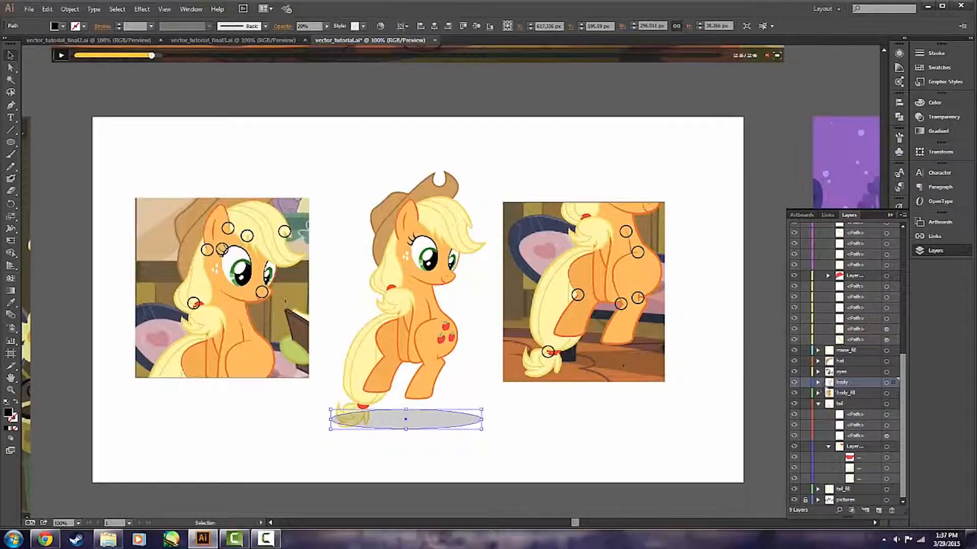
pyautogui.click(817, 382)
pyautogui.scroll(-5, 873, 356)
pyautogui.moveTo(865, 235); pyautogui.dragTo(873, 485)
pyautogui.click(340, 436)
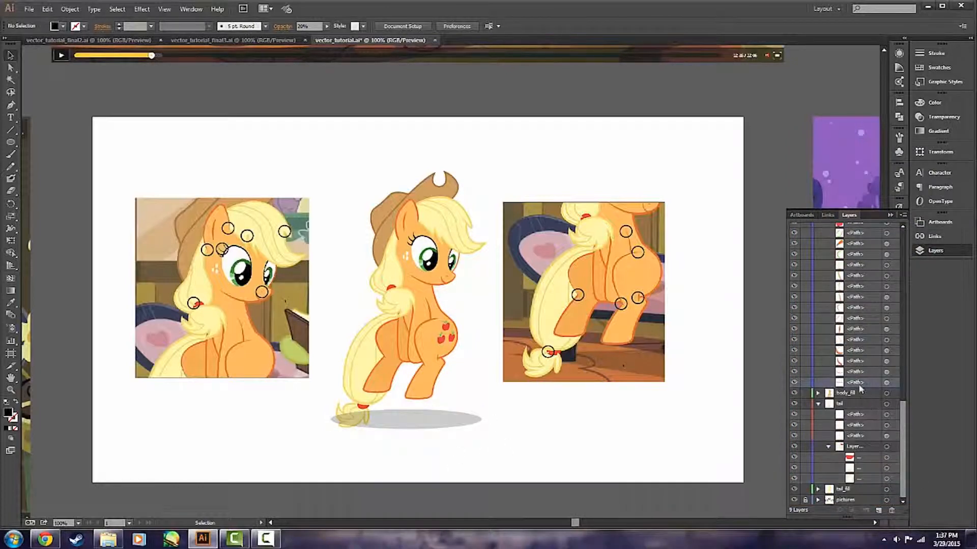
# Move the shadow ellipse's path into the tail_fill layer, beneath the tail's fill
pyautogui.scroll(-3, 861, 406)
pyautogui.moveTo(861, 490); pyautogui.dragTo(860, 487)
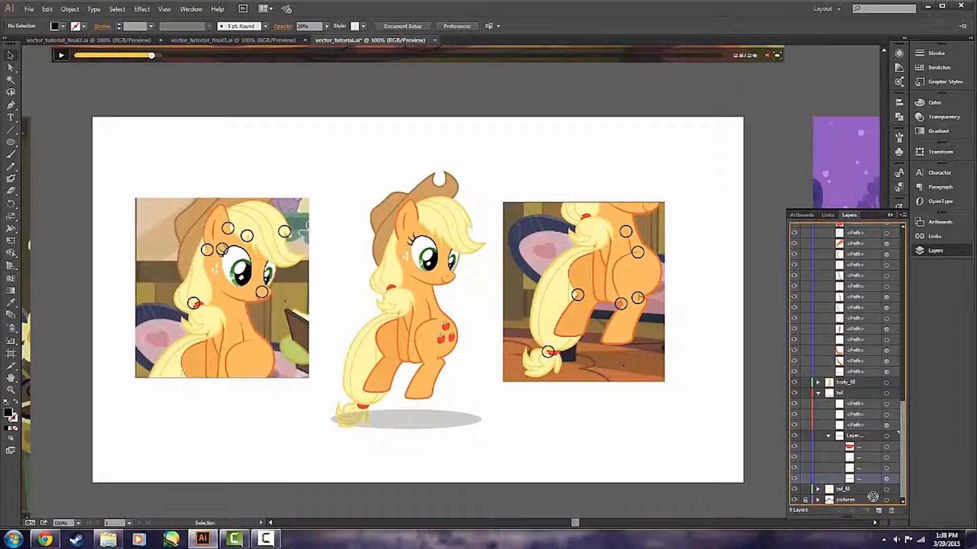
pyautogui.hotkey('ctrl', 'z')
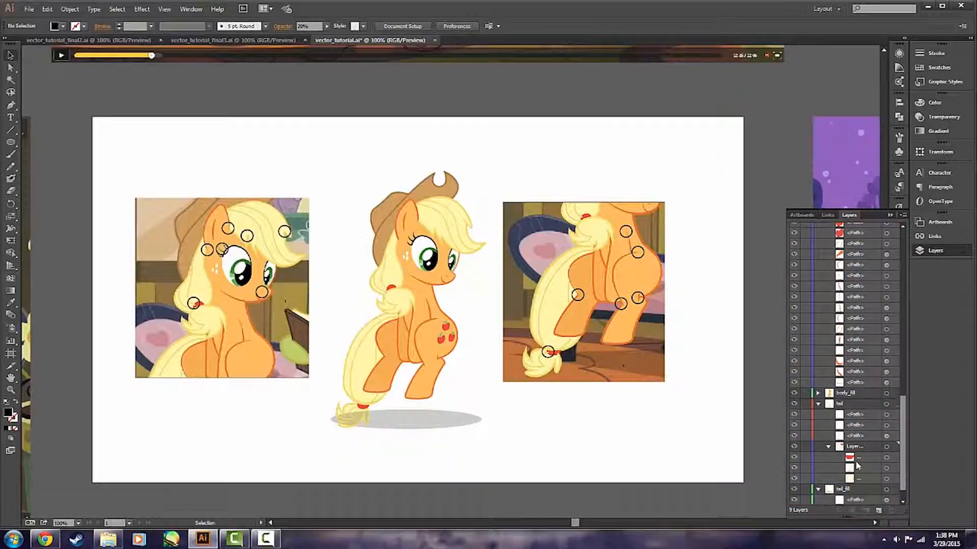
pyautogui.click(818, 489)
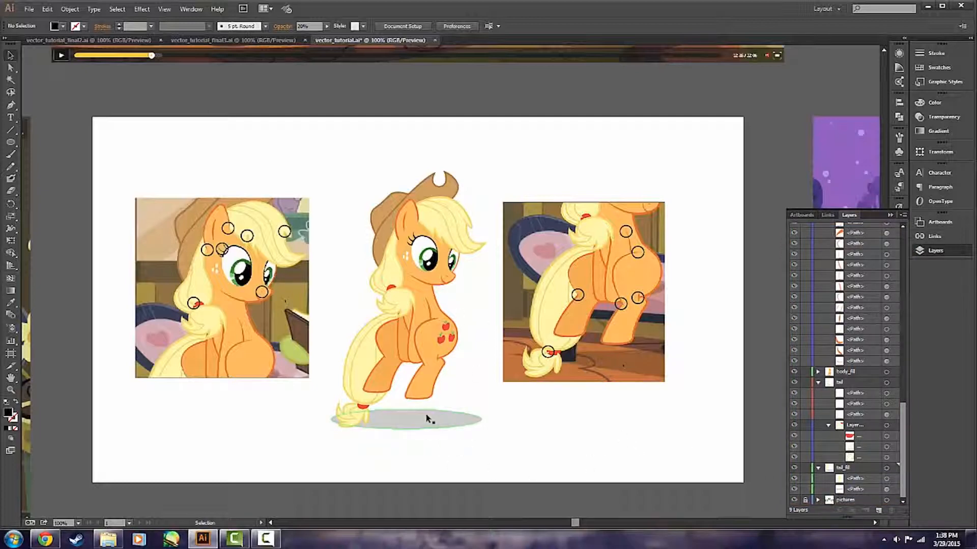
# Move the shadow ellipse up and slightly left so it sits directly behind the pony's hooves
pyautogui.moveTo(415, 423)
pyautogui.mouseDown()
pyautogui.moveTo(445, 405)
pyautogui.moveTo(520, 447)
pyautogui.moveTo(415, 413)
pyautogui.mouseUp()
pyautogui.click(495, 437)
pyautogui.click(531, 477)
pyautogui.click(432, 477)
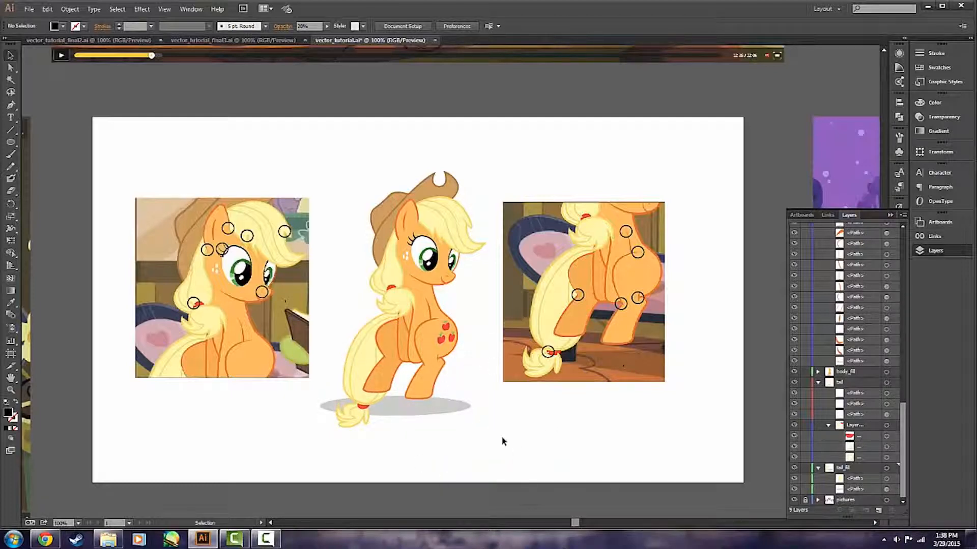
# Move the shadow ellipse well below and to the right of the pony, away from its hooves
pyautogui.moveTo(453, 405); pyautogui.dragTo(562, 456)
pyautogui.click(559, 439)
pyautogui.click(648, 436)
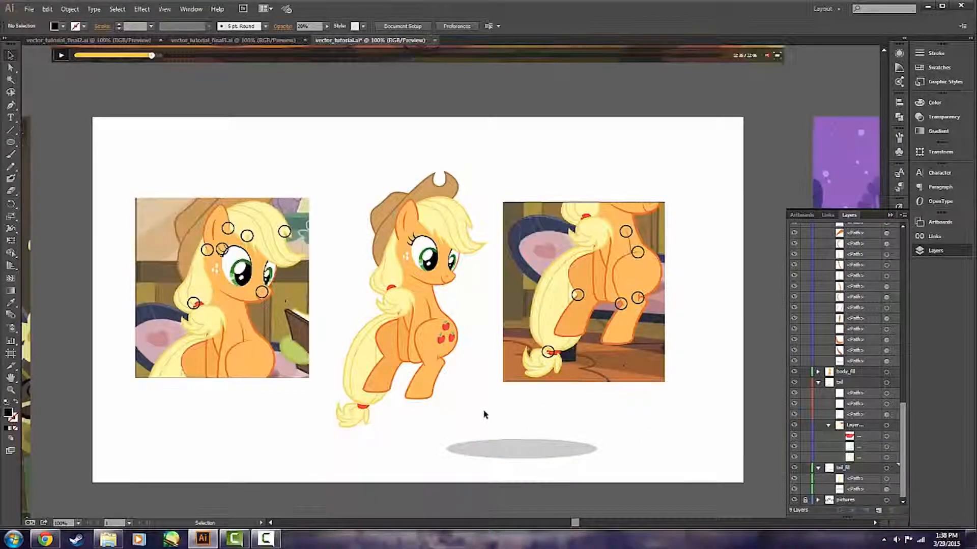
# Place the shadow ellipse under the pony's hooves, leaving a small gap between the hooves and the shadow
pyautogui.scroll(2, 484, 415)
pyautogui.scroll(-1, 484, 415)
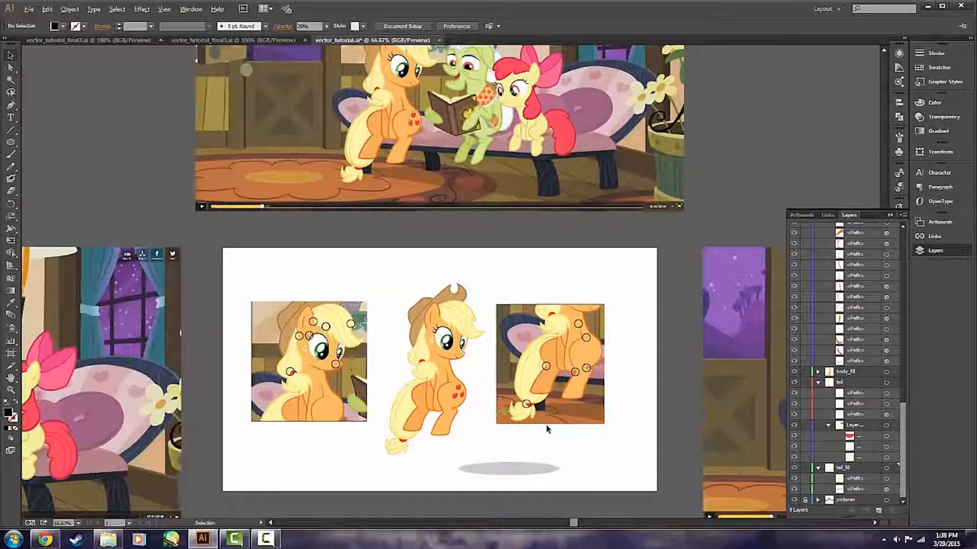
pyautogui.scroll(4, 659, 434)
pyautogui.scroll(3, 658, 434)
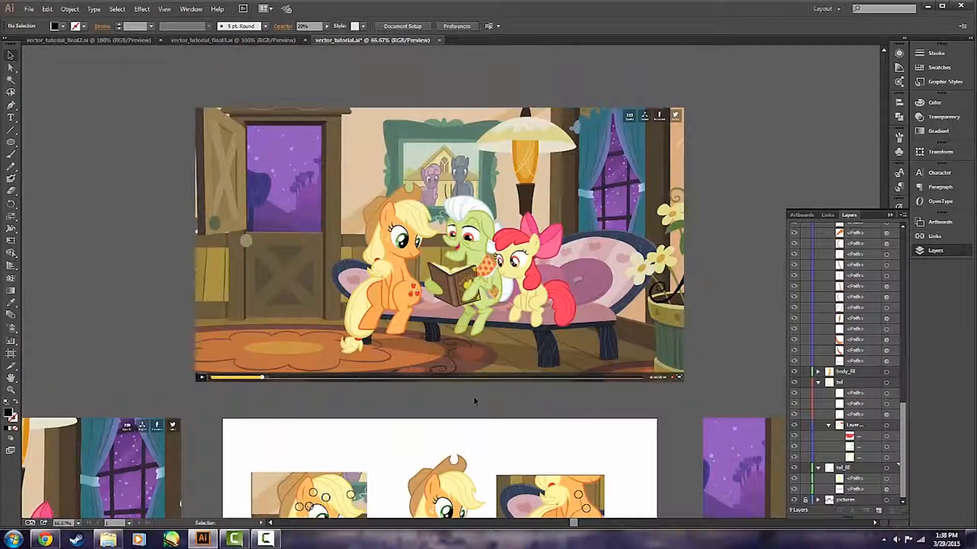
pyautogui.scroll(-10, 474, 401)
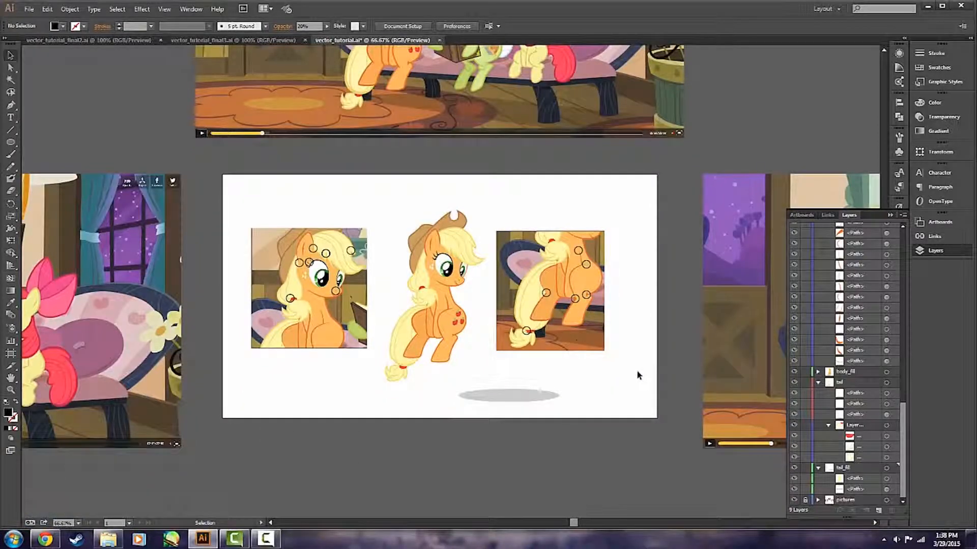
pyautogui.scroll(1, 471, 335)
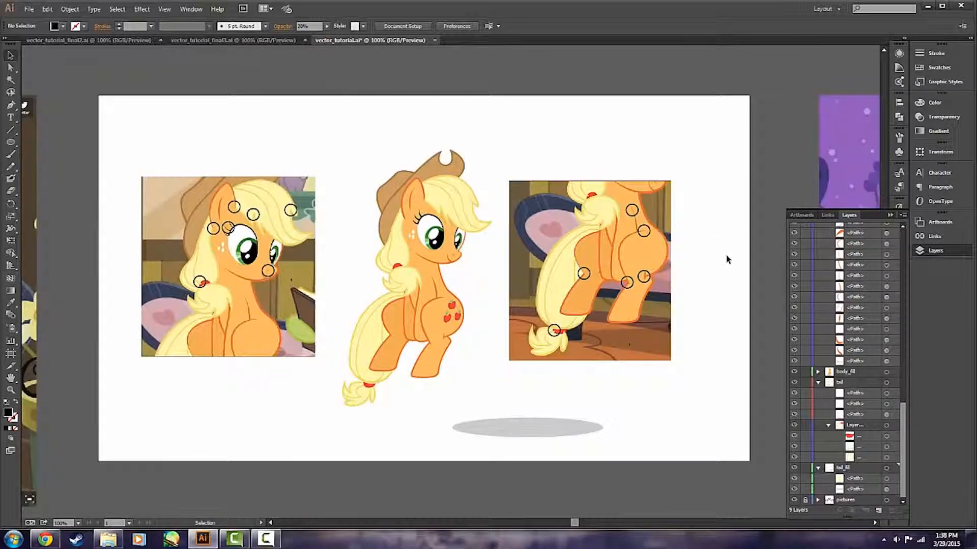
pyautogui.moveTo(541, 427); pyautogui.dragTo(474, 418)
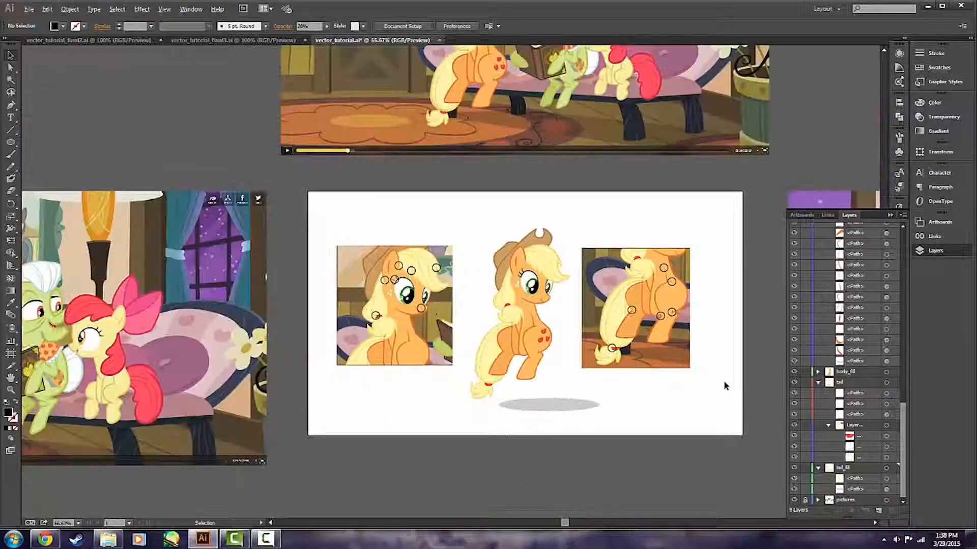
# Examine the finished pony with its shadow alongside the circled crops and the surrounding reference frames
pyautogui.scroll(-1, 728, 389)
pyautogui.hscroll(3, 438, 189)
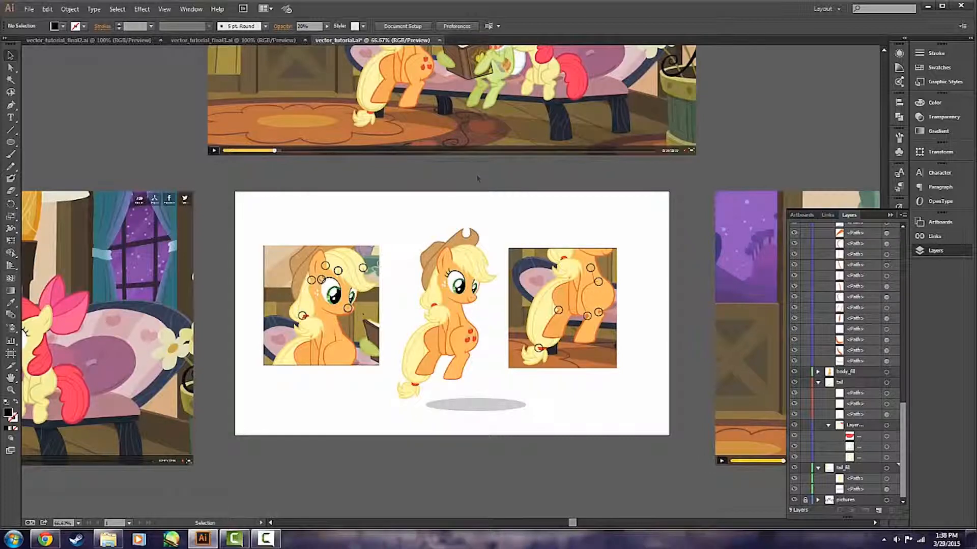
pyautogui.scroll(3, 531, 198)
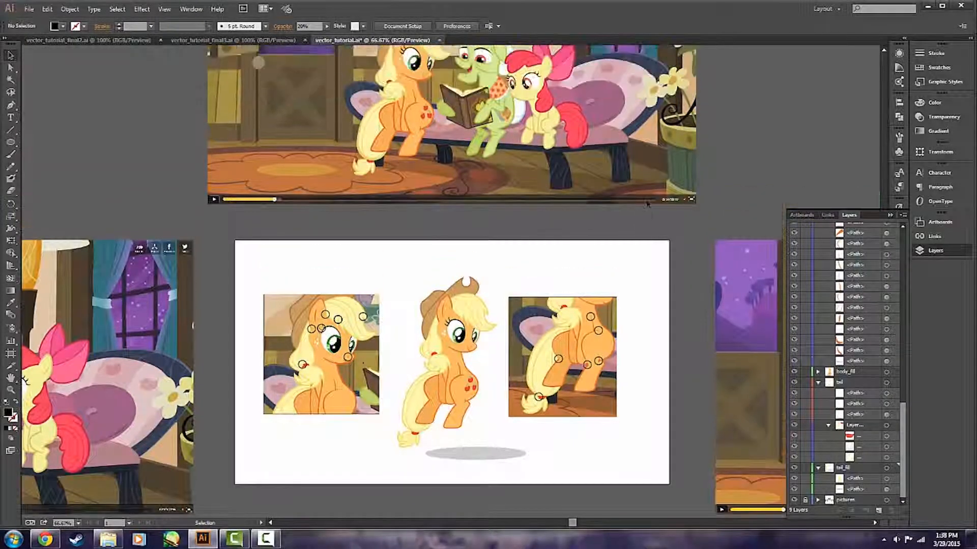
pyautogui.scroll(-4, 637, 207)
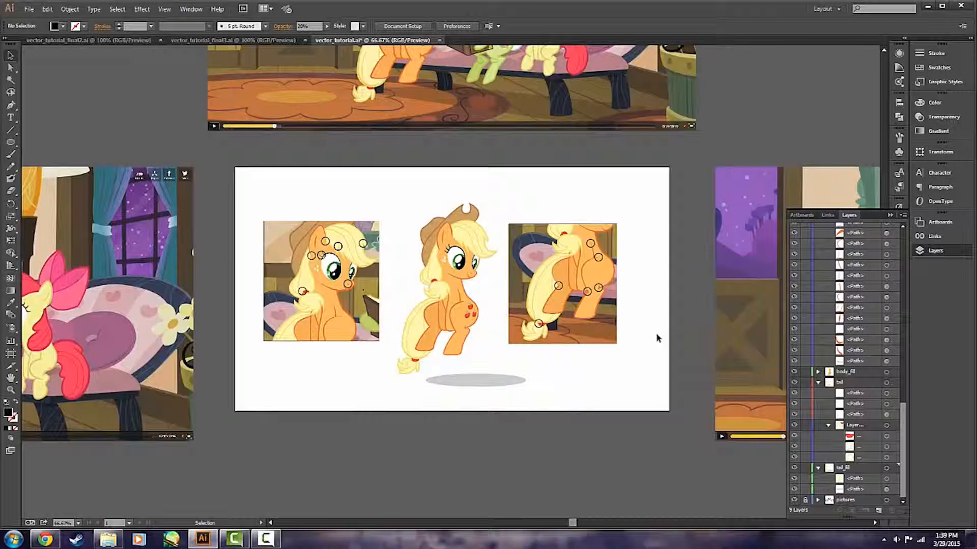
pyautogui.scroll(2, 655, 332)
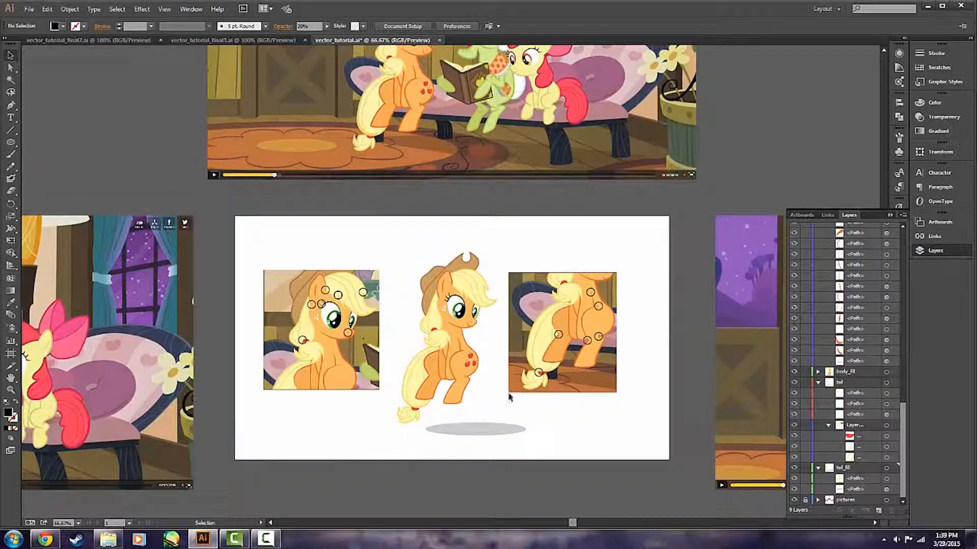
pyautogui.scroll(-2, 511, 389)
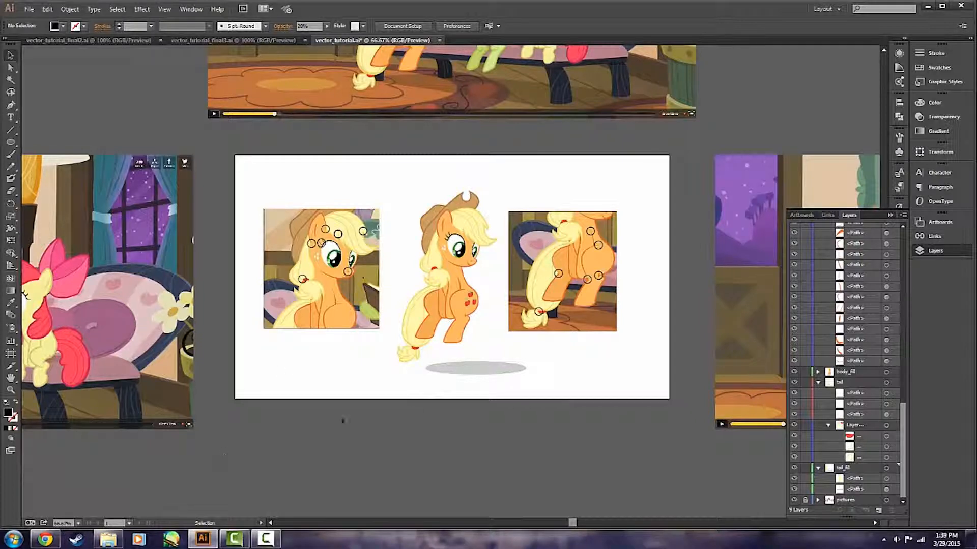
pyautogui.scroll(1, 480, 338)
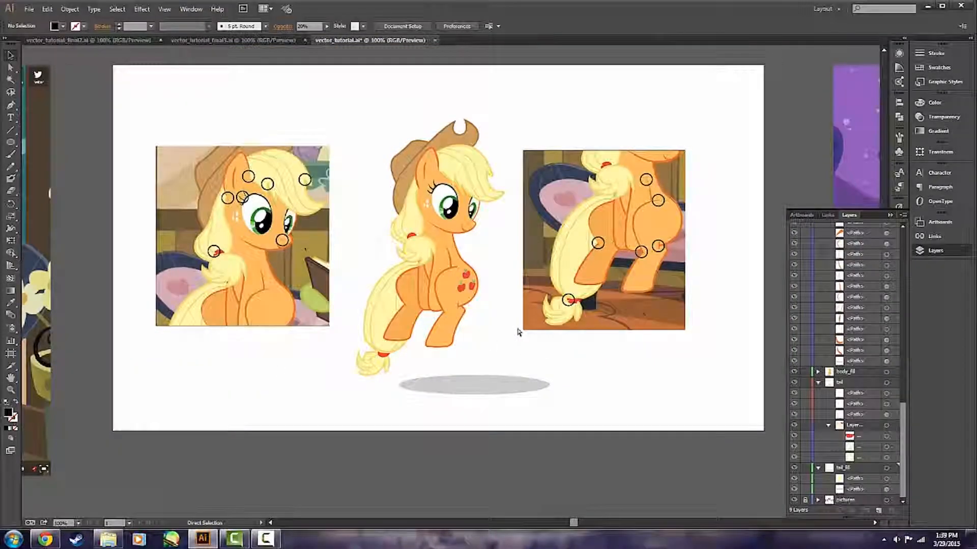
pyautogui.hscroll(-2, 518, 332)
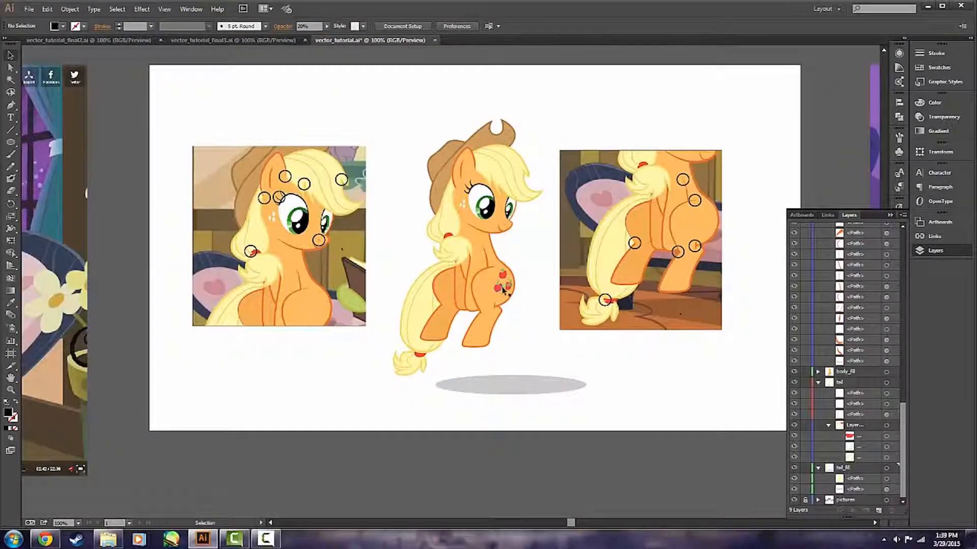
pyautogui.hscroll(5, 518, 332)
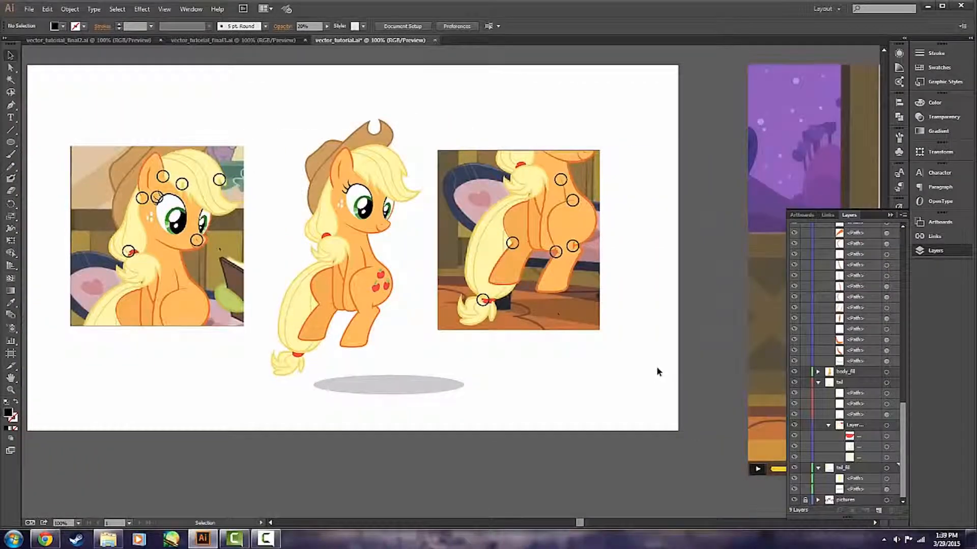
pyautogui.hscroll(-5, 661, 375)
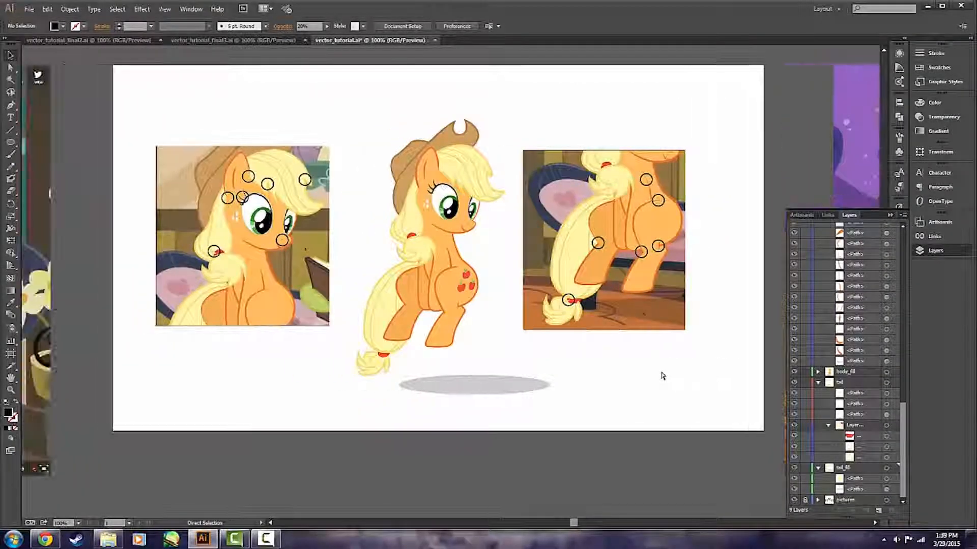
pyautogui.scroll(1, 664, 377)
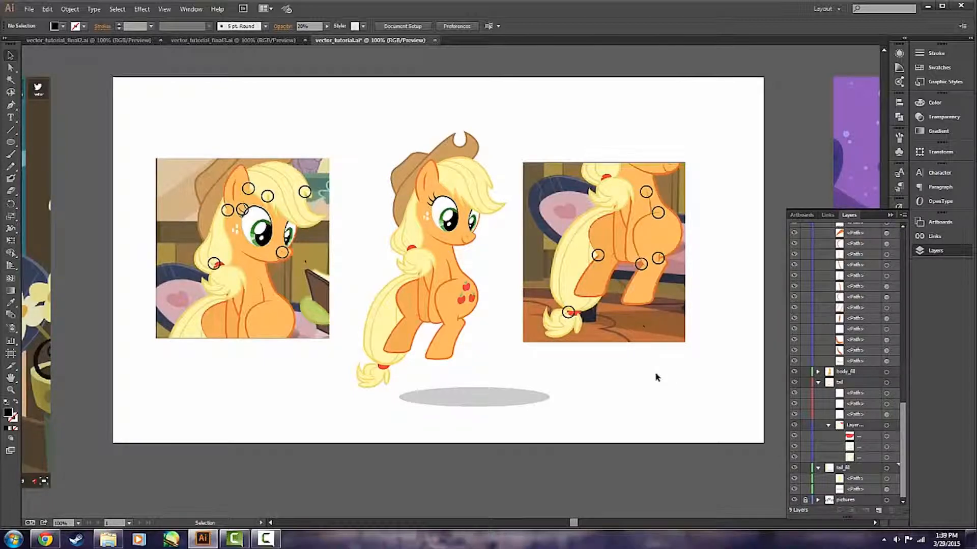
pyautogui.scroll(-1, 657, 377)
pyautogui.hscroll(5, 636, 374)
pyautogui.hscroll(8, 616, 375)
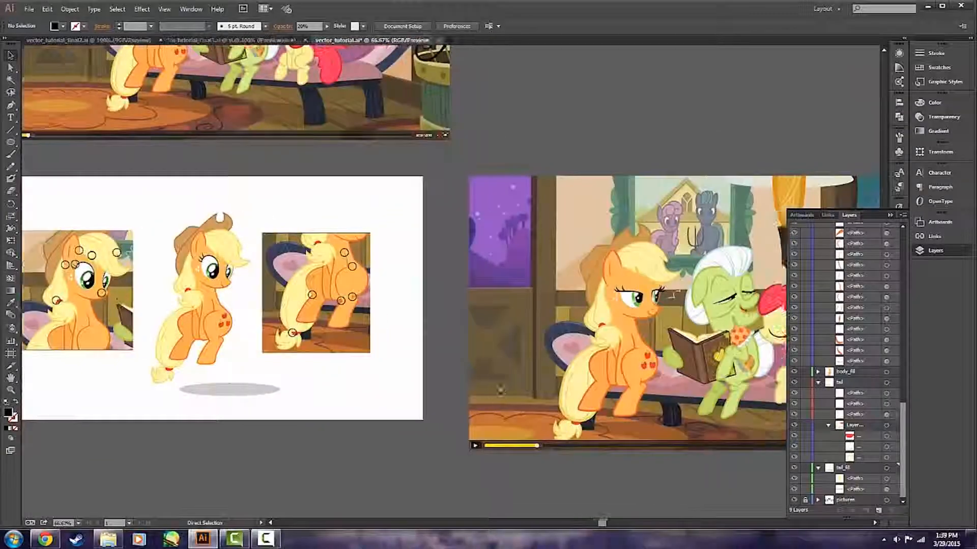
pyautogui.hscroll(-9, 496, 390)
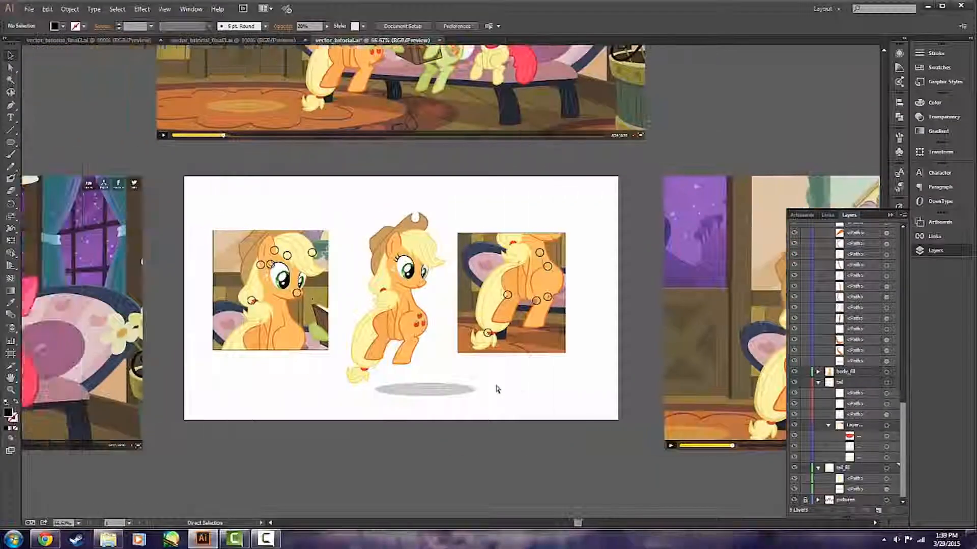